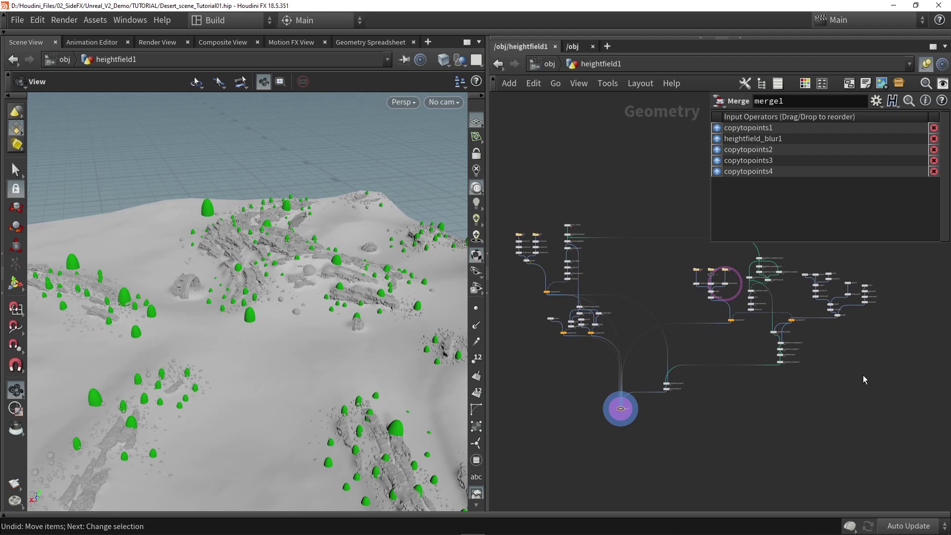
- Save the scene and collapse every node below Desert_Terrain, from heightfield_tilesplit1 through the final merge, into a subnetwork placed beneath Desert_Terrain
scroll(585, 242, "up", 10)
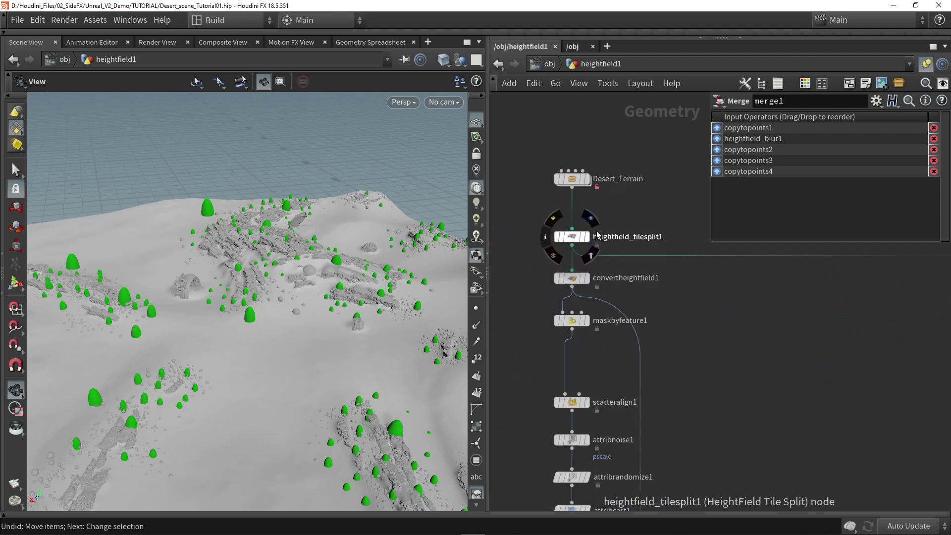
left_click(572, 237)
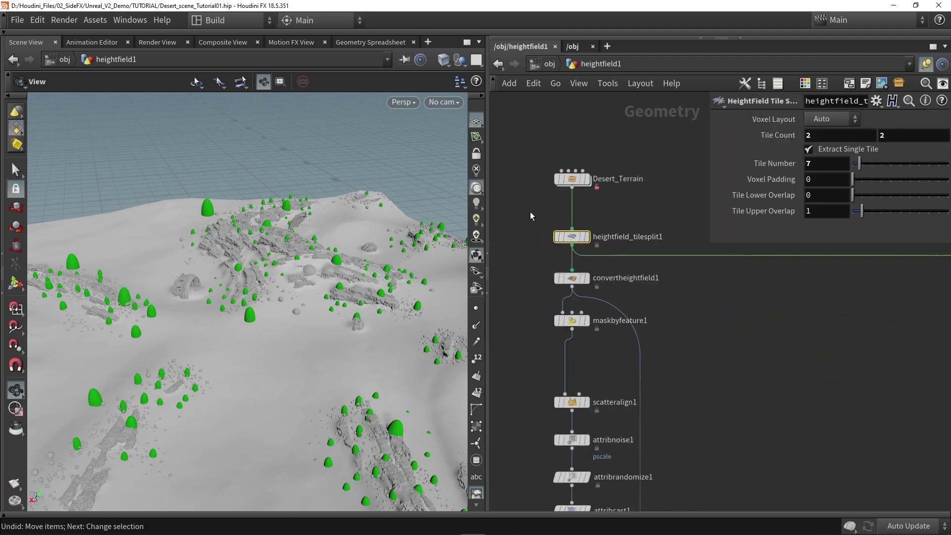
scroll(574, 236, "down", 10)
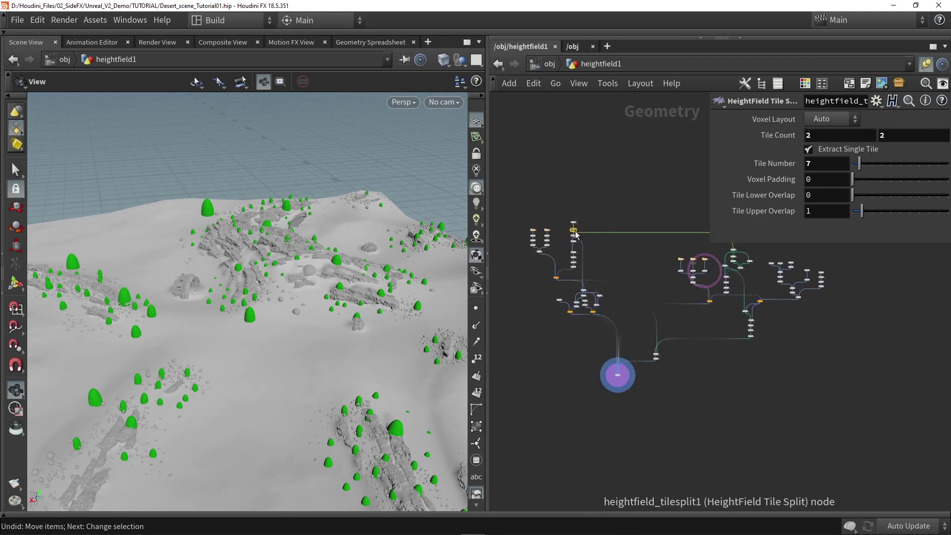
middle_click_drag(851, 397, 845, 447)
left_click_drag(863, 457, 513, 278)
scroll(594, 278, "up", 8)
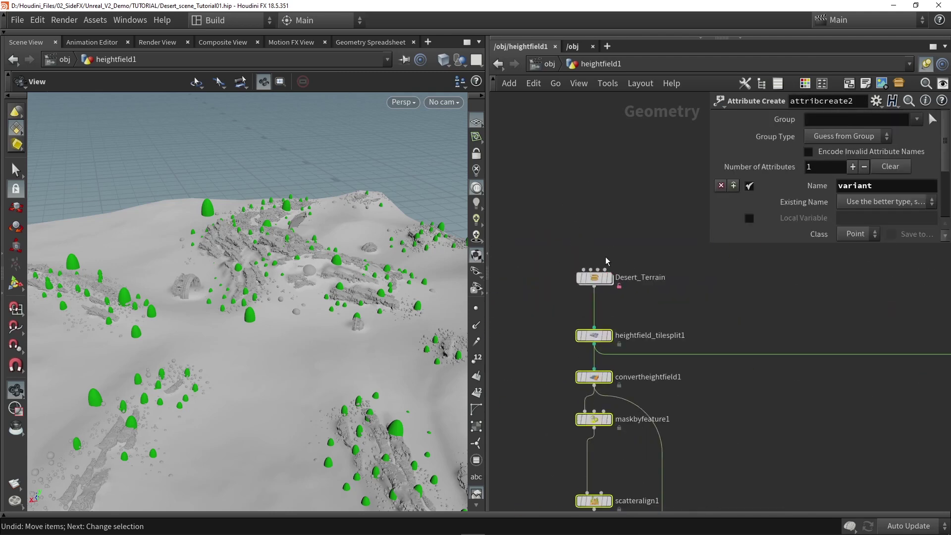
scroll(600, 274, "down", 8)
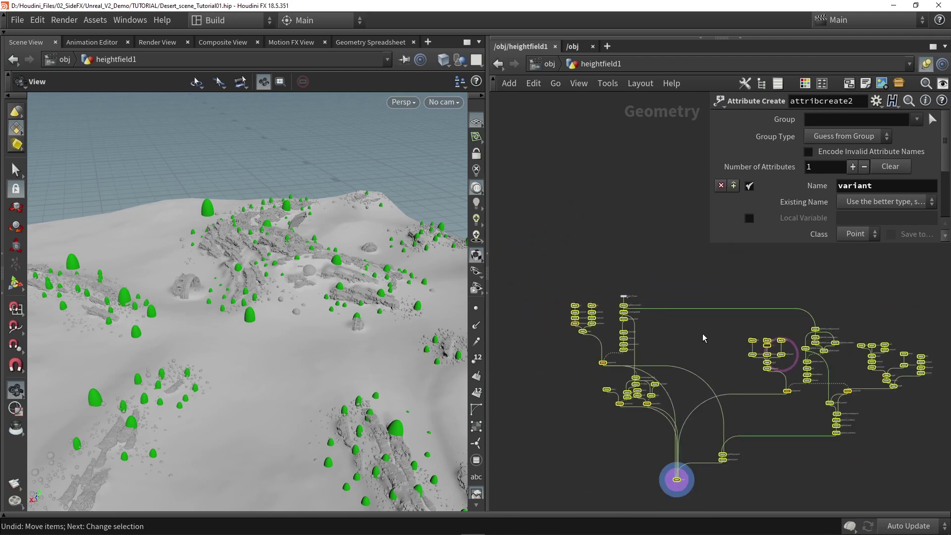
middle_click_drag(703, 339, 646, 317)
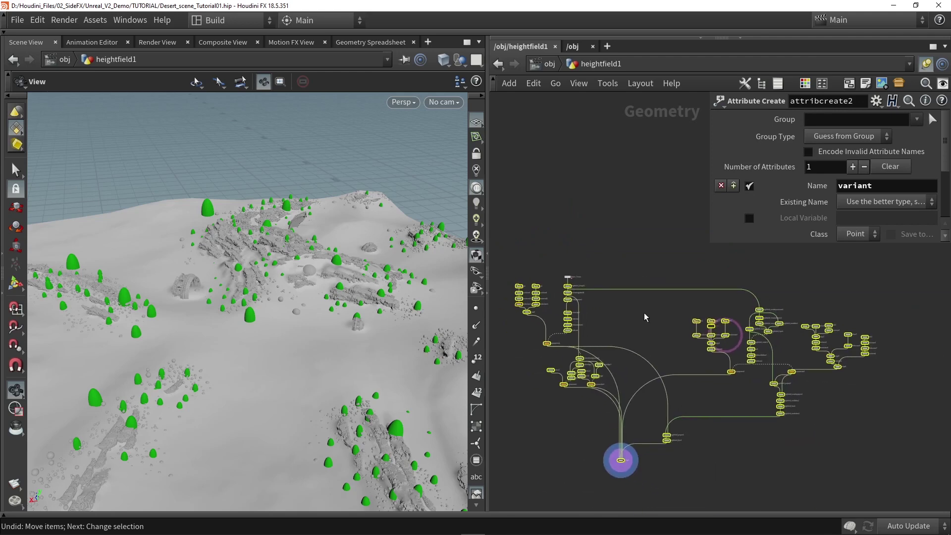
key("ctrl+s")
key("shift+c")
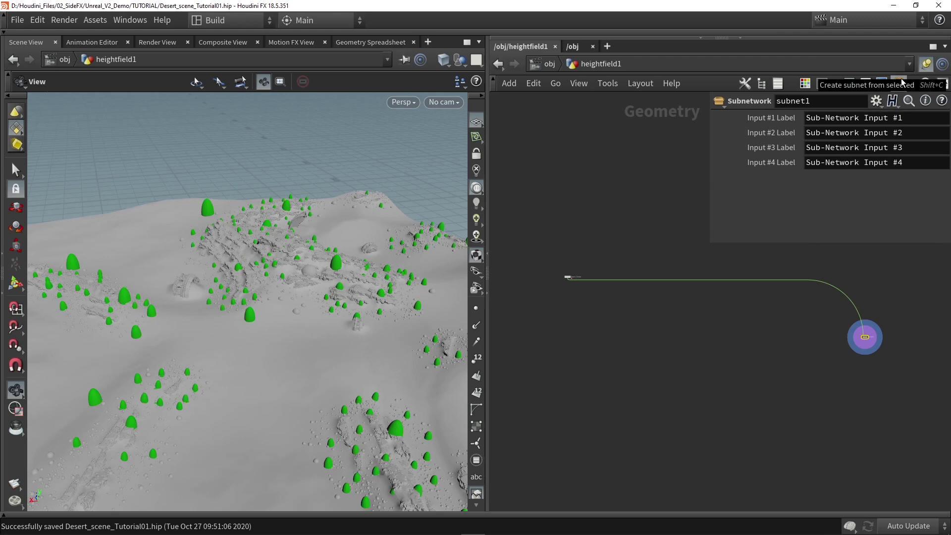
left_click_drag(864, 341, 580, 309)
scroll(569, 289, "up", 6)
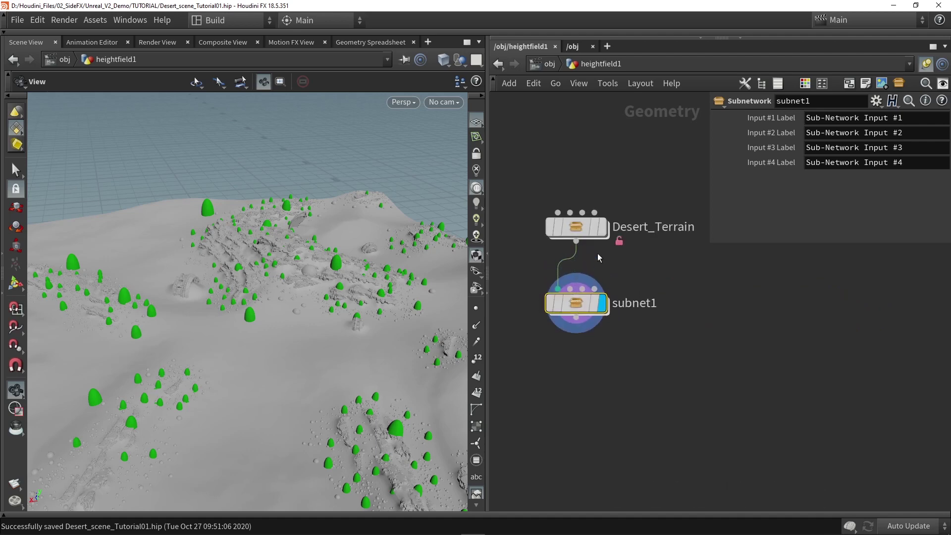
- Start a versioned digital asset from the subnetwork with the type name Desert_split_and_Scatter
right_click(575, 308)
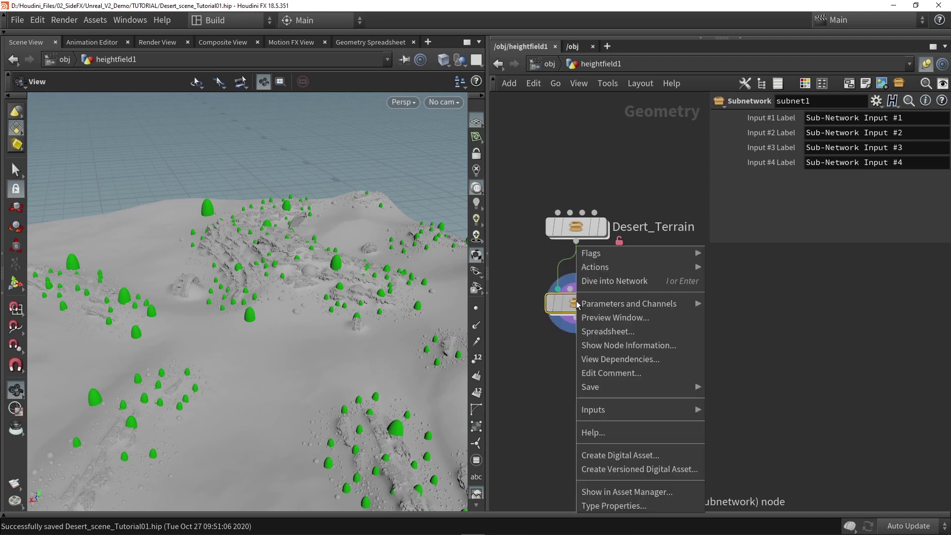
left_click(623, 469)
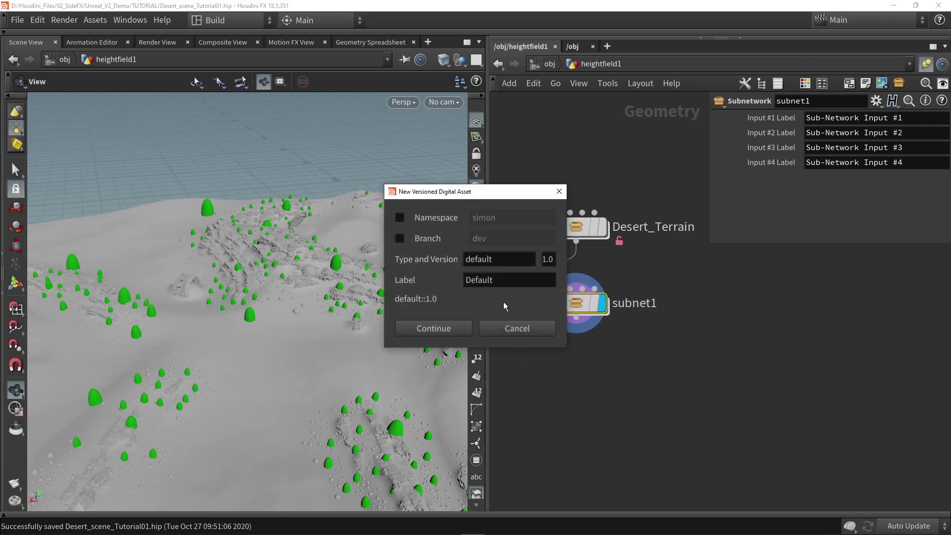
left_click_drag(504, 261, 421, 265)
type("Desert_split")
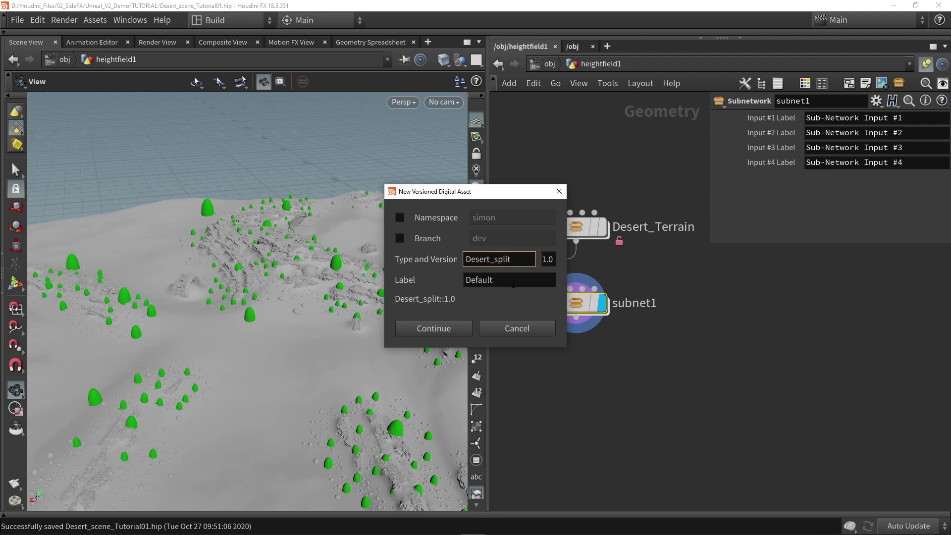
type("_and_Scatter")
- Reuse the type name as the asset's label, Desert_split_and_Scatter, and create the asset at the default path
key("ctrl+a")
key("ctrl+c")
left_click(513, 279)
key("ctrl+v")
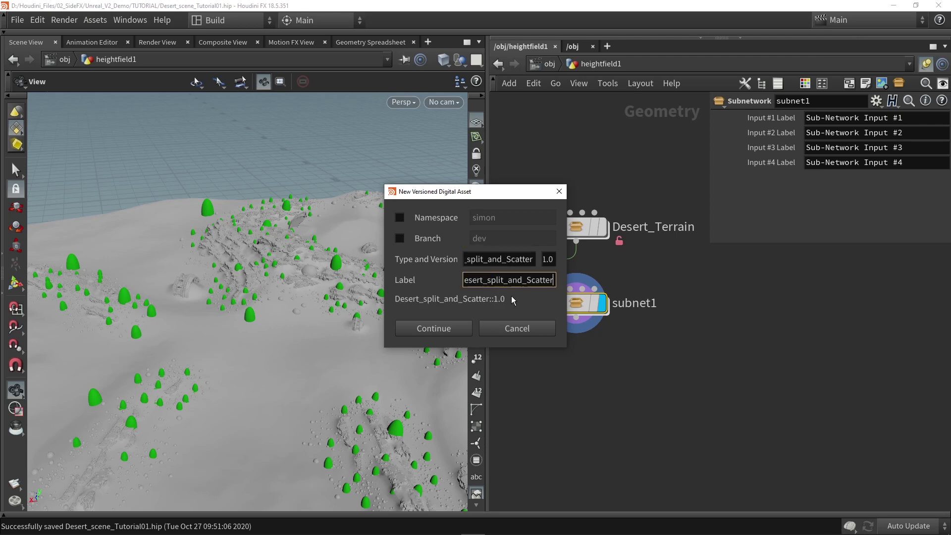
left_click(446, 329)
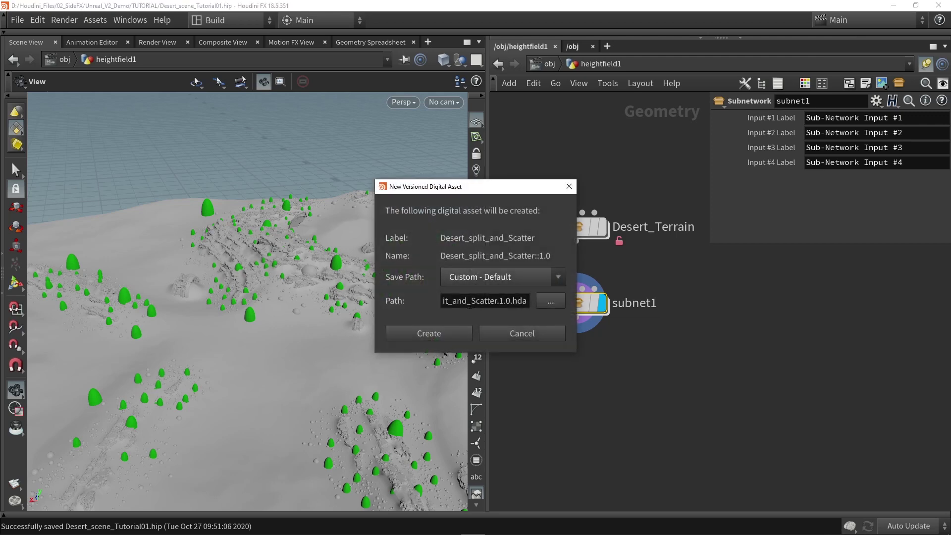
left_click(449, 335)
- Enter the network of the Desert_split_and_Scatter asset and change the network wiring style to Rounded
mouse_move(578, 310)
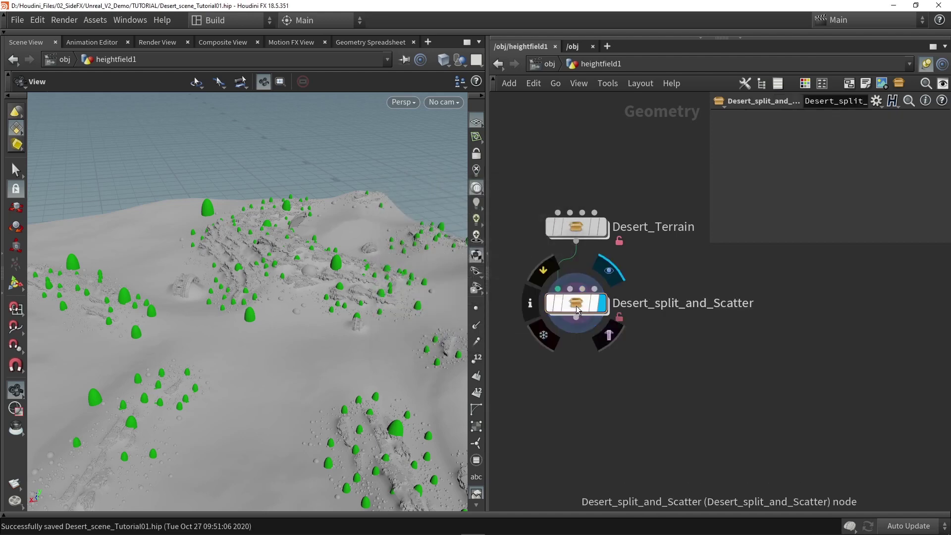
left_click_drag(578, 304, 580, 321)
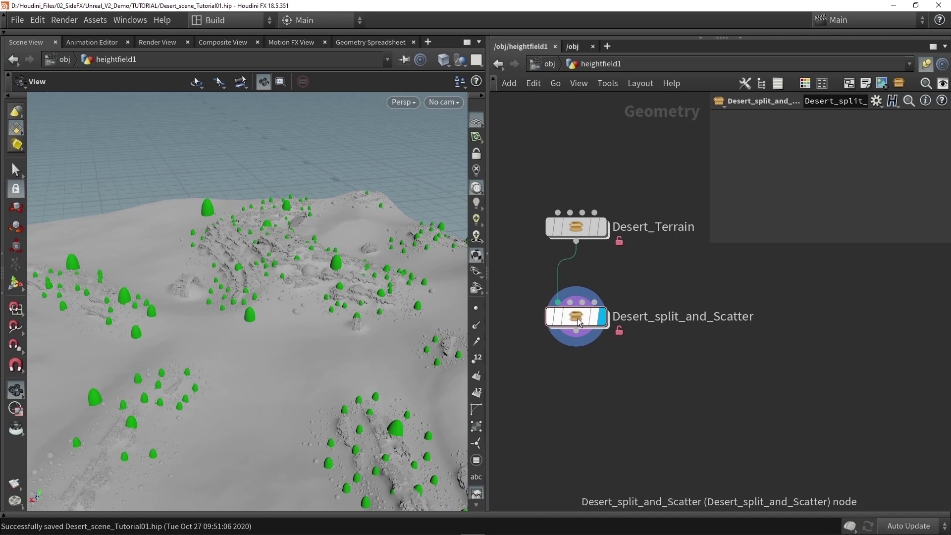
double_click(576, 318)
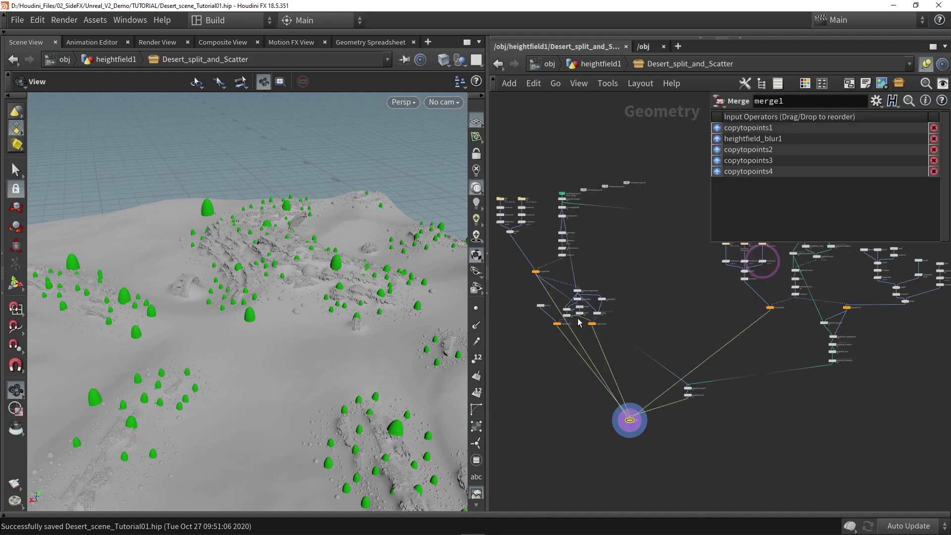
key("shift+s")
middle_click_drag(638, 310, 625, 360)
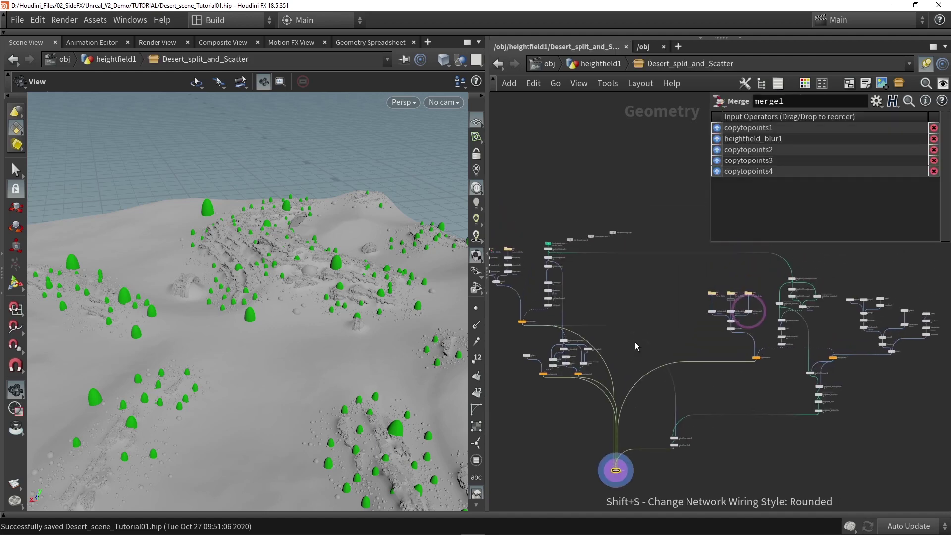
scroll(564, 402, "up", 2)
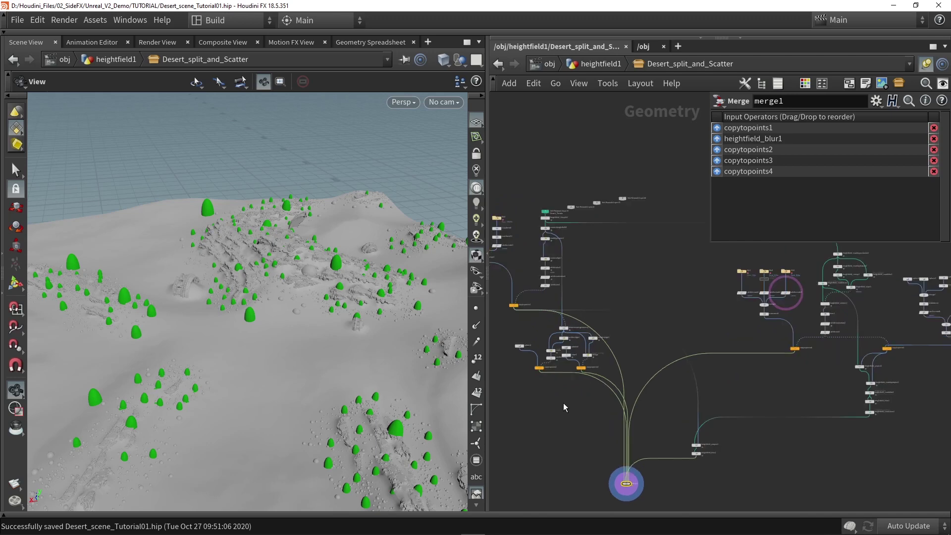
- Add a Null node below the rock and foliage scattering branches
middle_click_drag(551, 406, 630, 393)
scroll(605, 367, "up", 6)
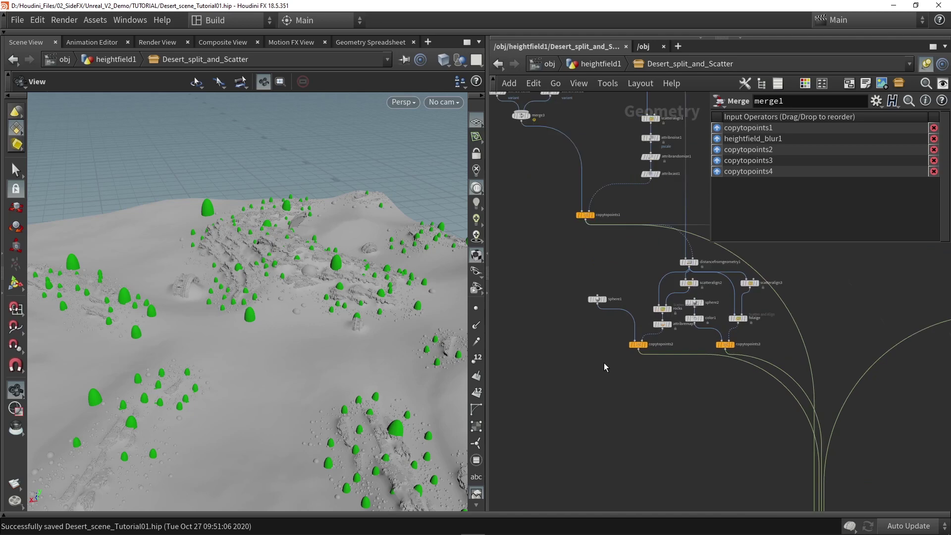
scroll(662, 385, "up", 2)
middle_click_drag(661, 385, 677, 408)
key("Tab")
type("null")
key("Return")
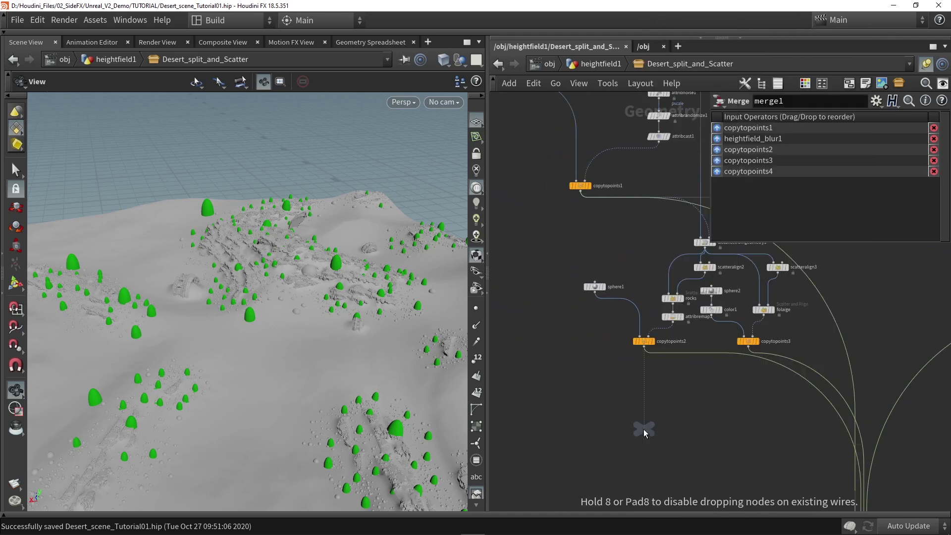
left_click(595, 403)
- Display copytopoints1 to check the cliff scatter, and wire the cliff points from attribcast1 into the new null
middle_click_drag(649, 193, 581, 271)
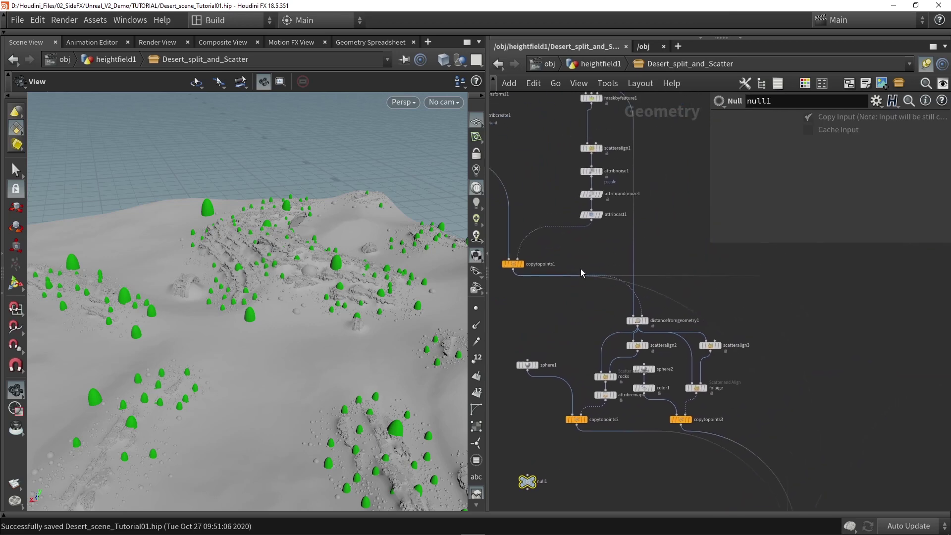
left_click(520, 264)
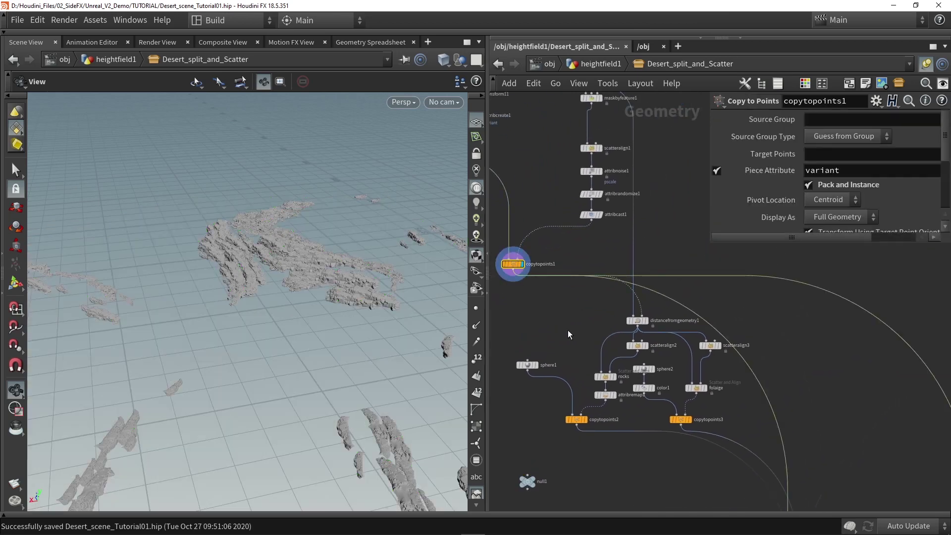
middle_click_drag(568, 328, 620, 331)
scroll(620, 336, "down", 4)
mouse_move(294, 308)
left_mouse_down()
mouse_move(358, 326)
mouse_move(259, 326)
mouse_move(300, 322)
left_mouse_up()
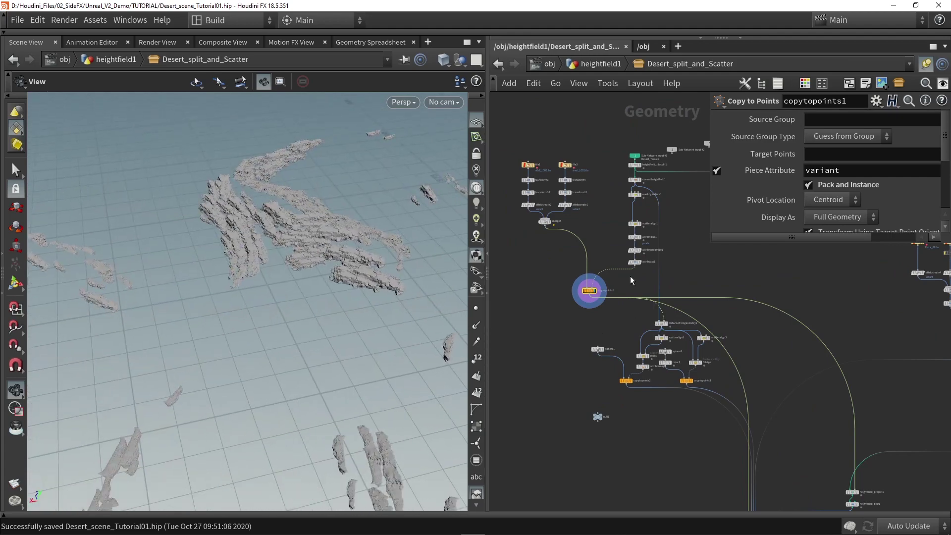
left_click_drag(636, 268, 610, 307)
left_click_drag(591, 408, 605, 451)
- Rename the null Cliffs and move it lower in the network
scroll(592, 408, "up", 4)
left_click(626, 446)
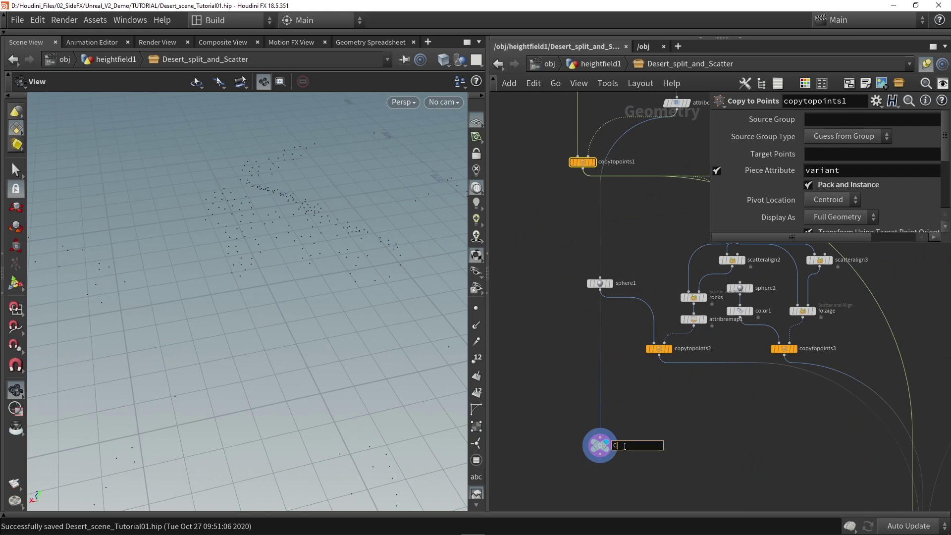
key("Return")
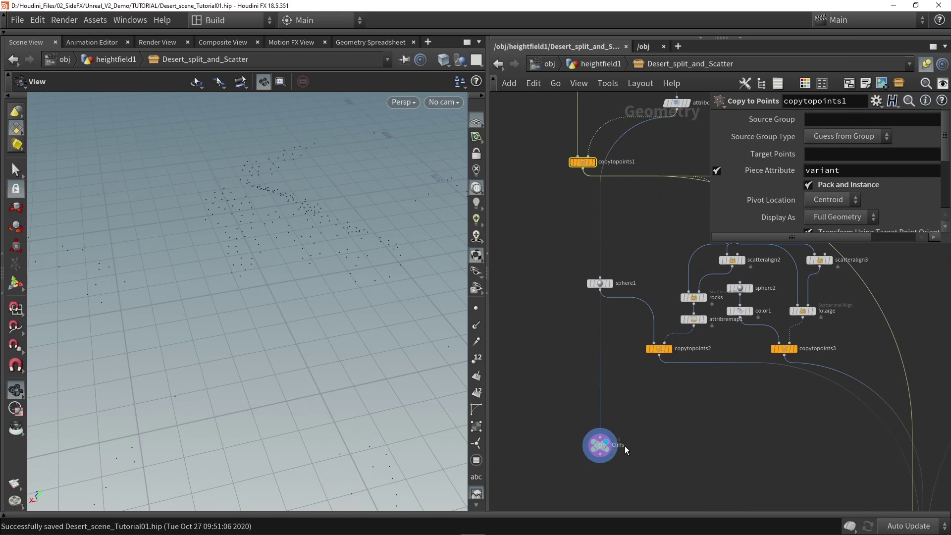
scroll(625, 443, "down", 3)
left_click_drag(608, 447, 615, 481)
- Duplicate the Cliffs null beside it, feed the copy from the attribremap node after rocks, and rename it Rocks
middle_click_drag(635, 456, 595, 419)
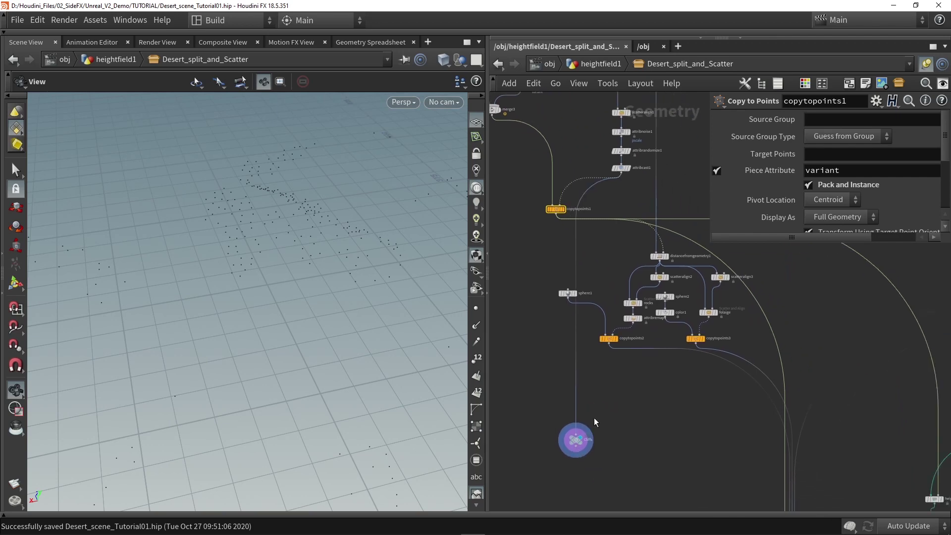
left_click_drag(578, 442, 625, 441, "alt")
scroll(630, 398, "up", 2)
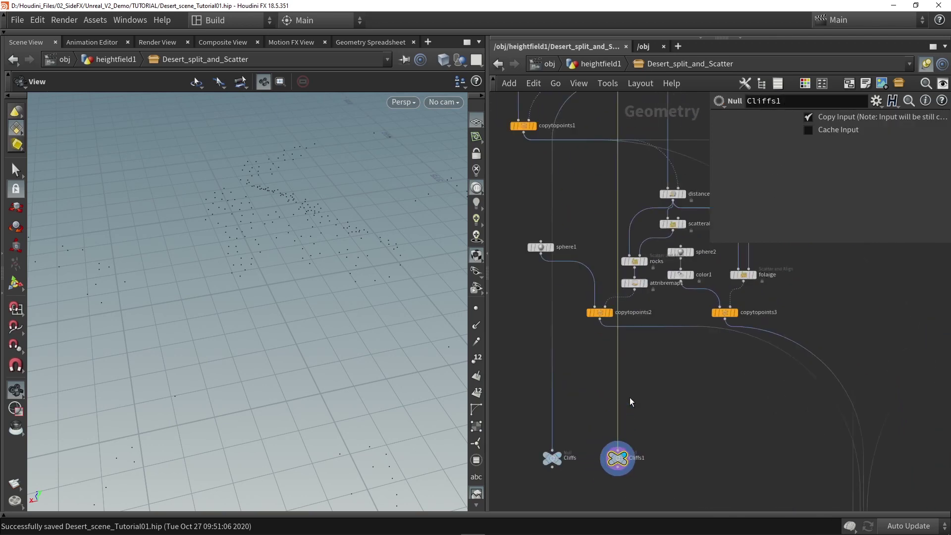
left_click(644, 283)
left_click(590, 312)
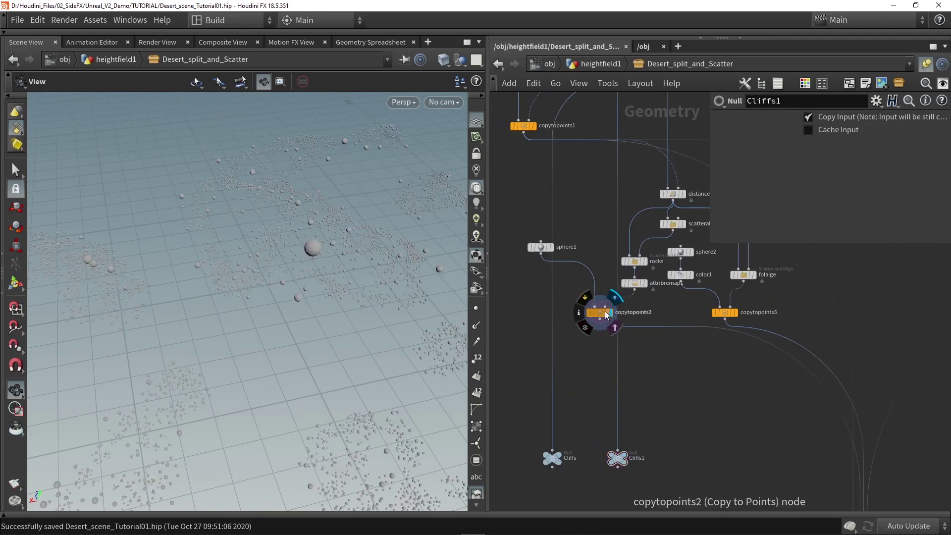
left_click(600, 312)
left_click_drag(635, 289, 618, 451)
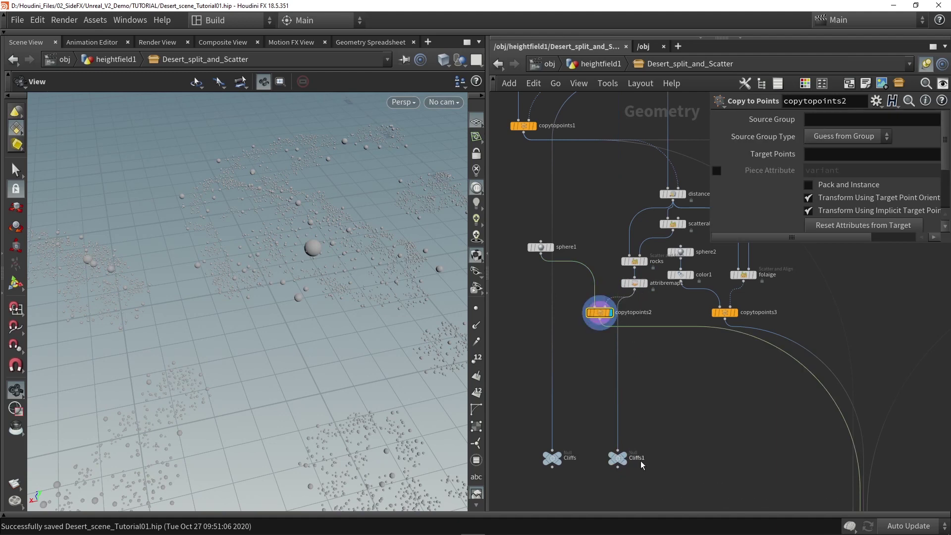
double_click(639, 459)
type("Rocks")
key("Return")
- Duplicate the Rocks null, feed the copy from the folaige Scatter and Align node, and rename it foliage
left_click_drag(620, 458, 688, 457, "alt")
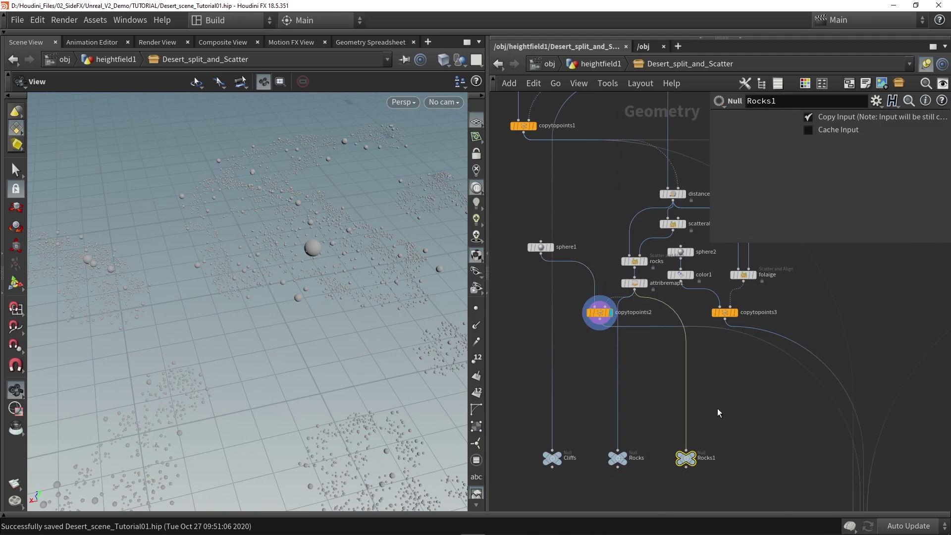
middle_click_drag(719, 407, 626, 407)
left_click(659, 279)
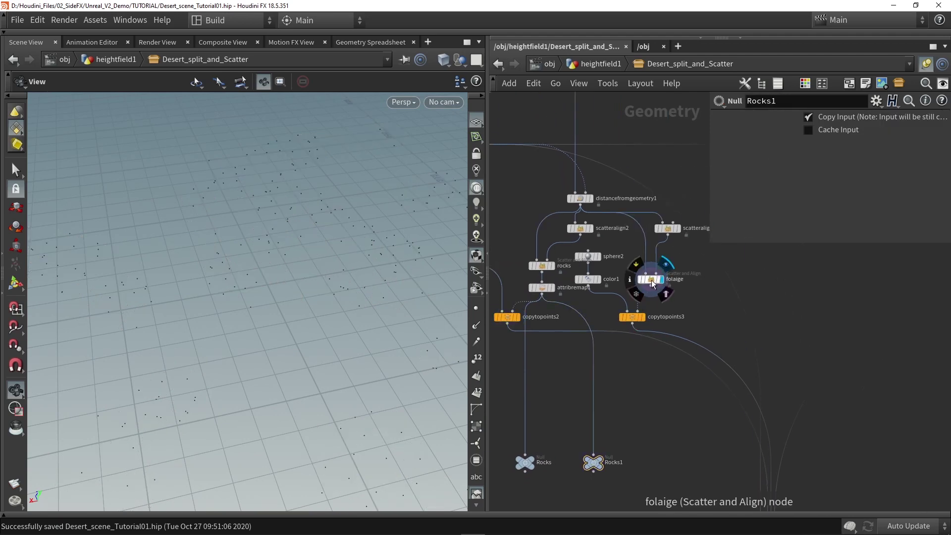
key("space+g")
left_click_drag(355, 323, 293, 319)
left_click_drag(655, 294, 593, 454)
double_click(615, 463)
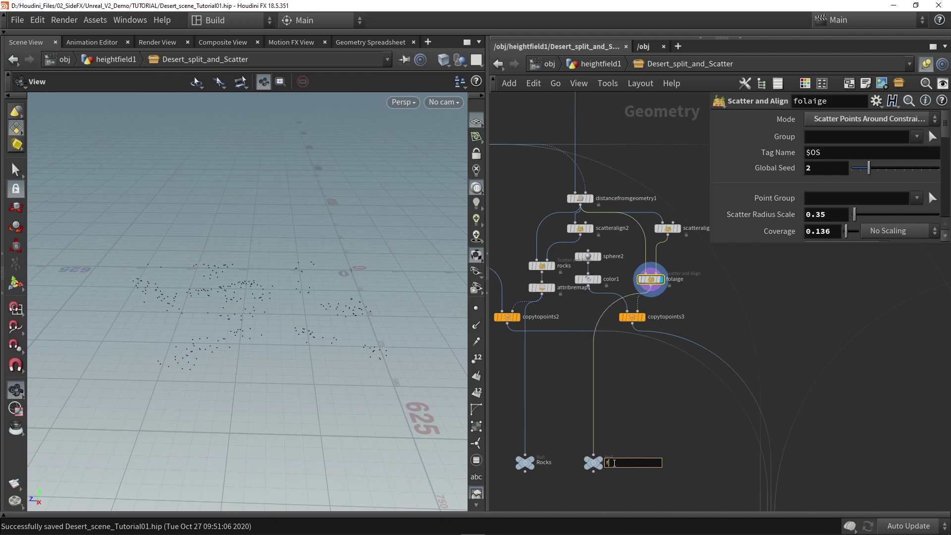
key("Return")
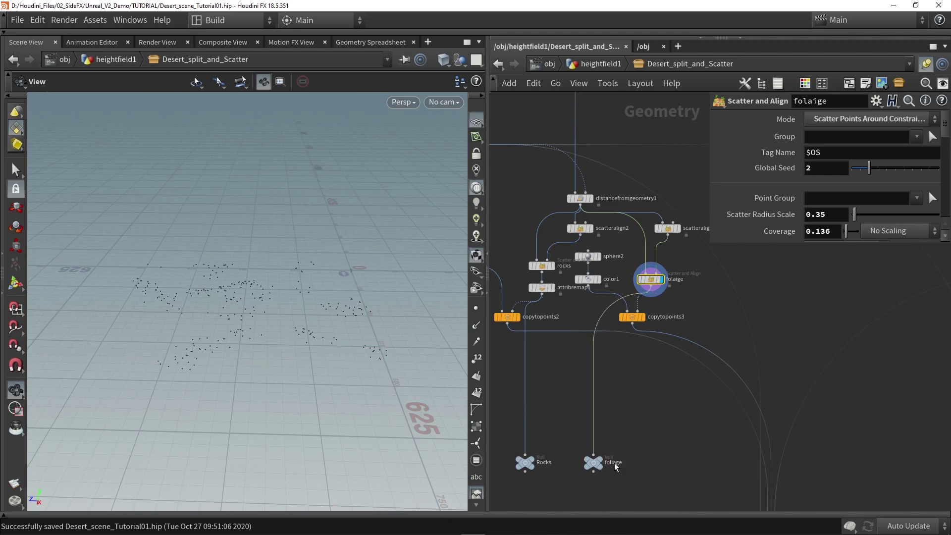
- Duplicate the foliage null and place the copy right beside it
key("h")
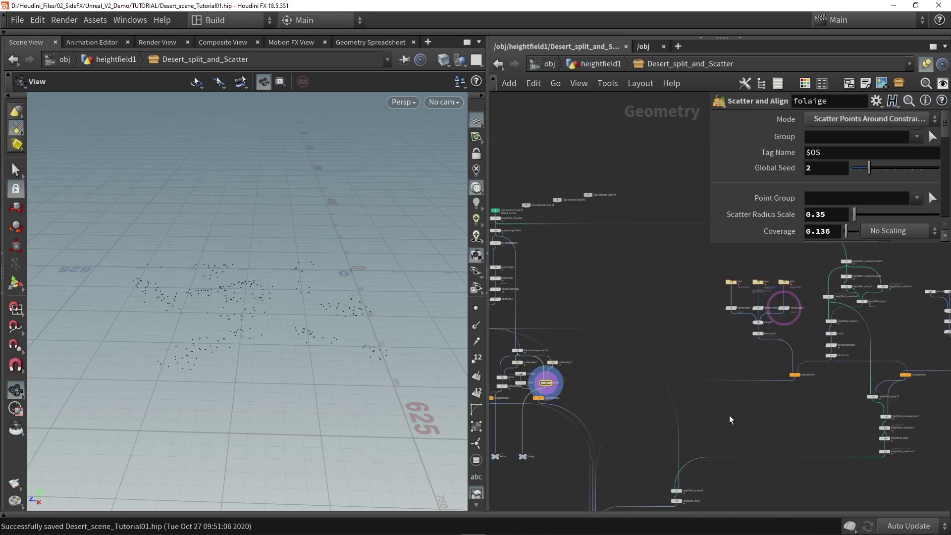
scroll(544, 460, "up", 3)
left_click_drag(509, 454, 544, 457, "alt")
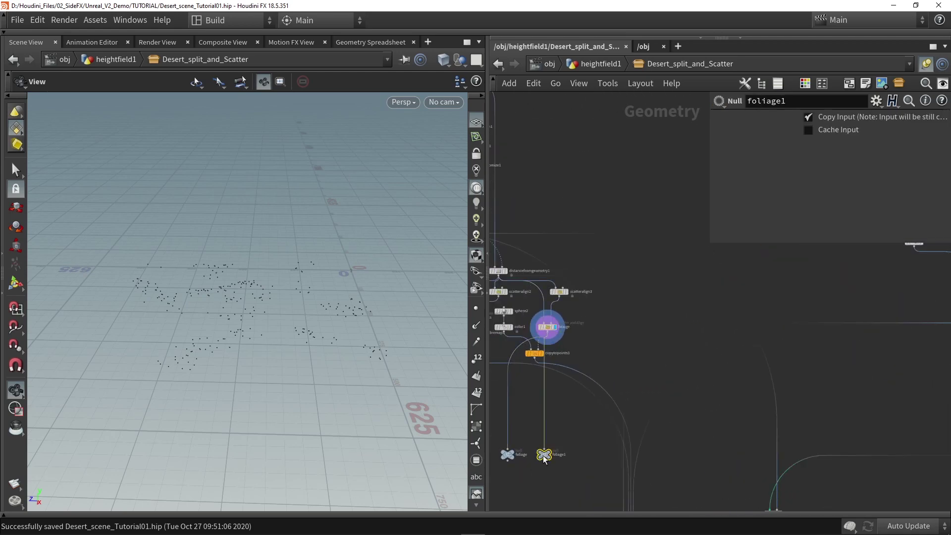
- Display copytopoints4 to check the portal scatter, and feed the copied foliage null from attribcast2
middle_click_drag(706, 440, 615, 470)
scroll(616, 470, "down", 2)
scroll(805, 358, "up", 5)
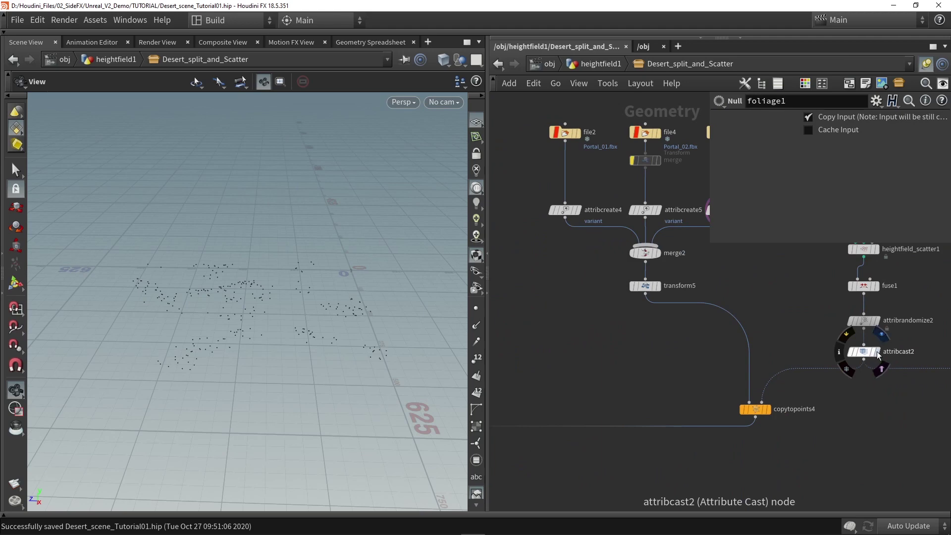
left_click(862, 356)
left_click(768, 409)
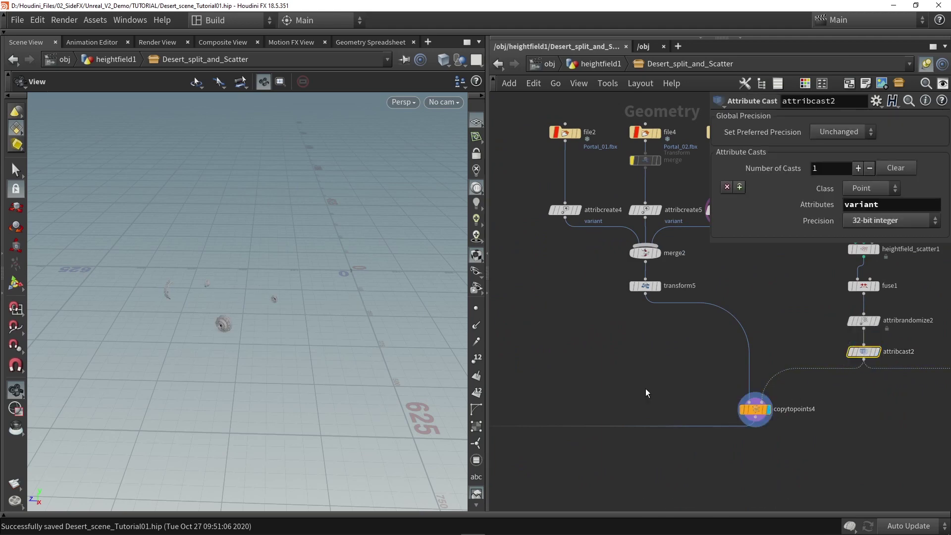
scroll(838, 352, "down", 4)
scroll(849, 363, "up", 4)
left_click(850, 356)
scroll(849, 356, "down", 5)
scroll(775, 337, "up", 4)
scroll(776, 337, "down", 3)
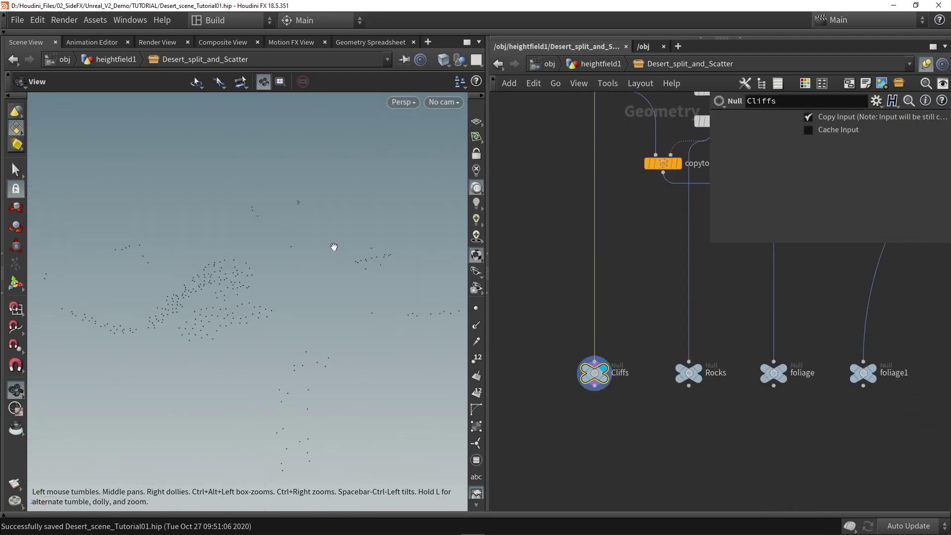
- Move the sphere1 node toward copytopoints2, clear of the wire feeding the Cliffs null
left_click(605, 441)
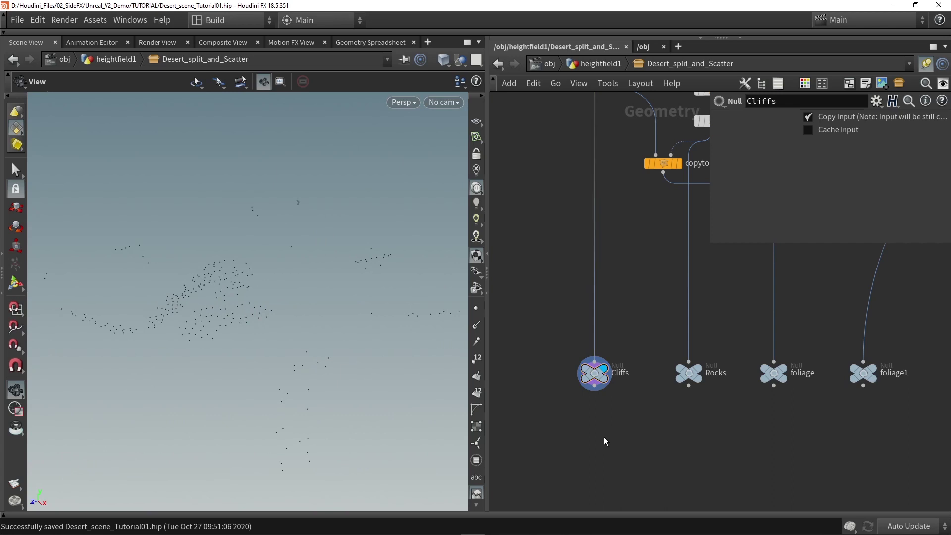
middle_click_drag(619, 432, 587, 369)
scroll(567, 386, "down", 1)
left_click(567, 320)
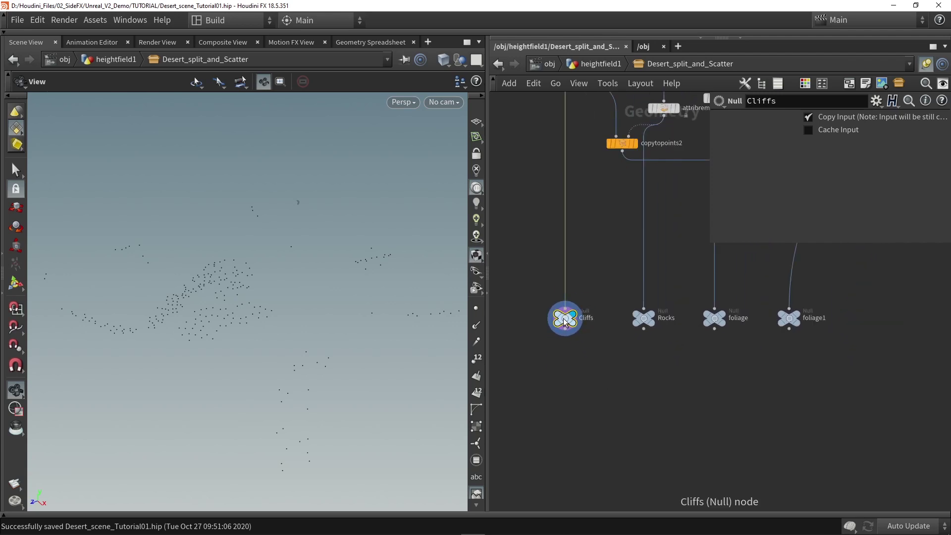
middle_click_drag(590, 246, 579, 408)
scroll(579, 409, "down", 1)
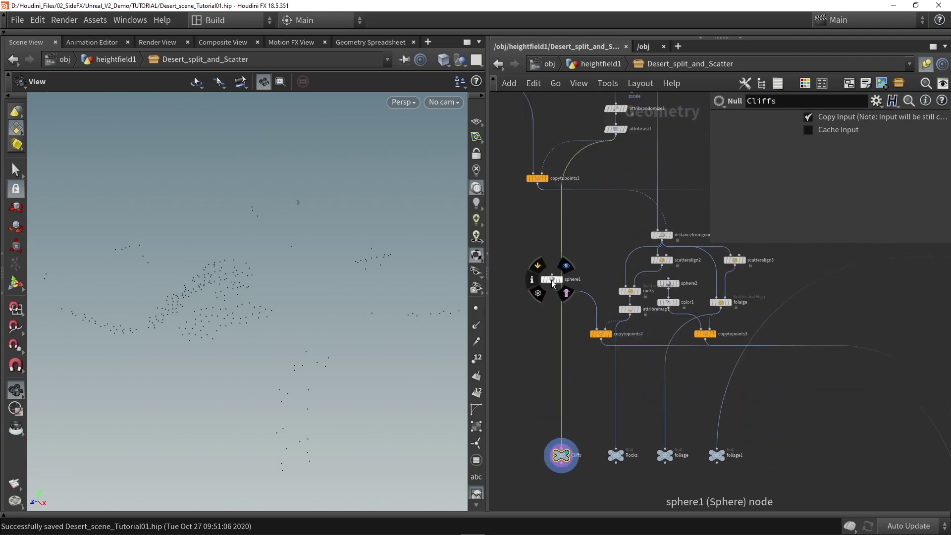
left_click_drag(552, 281, 585, 301)
- Add a Labs Attribute Value Replace node below the Cliffs null, feed it from Cliffs and display it
middle_click_drag(582, 241, 623, 380)
scroll(624, 380, "down", 2)
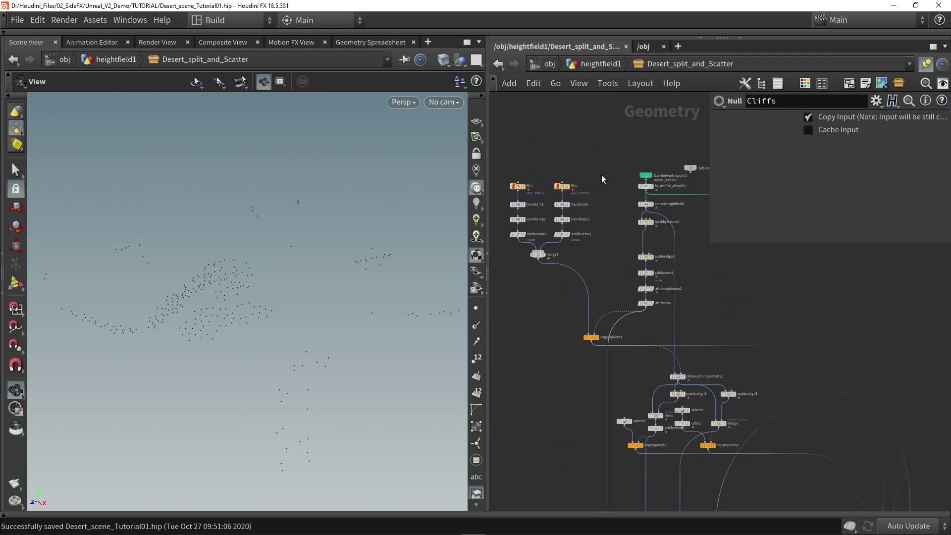
key("f")
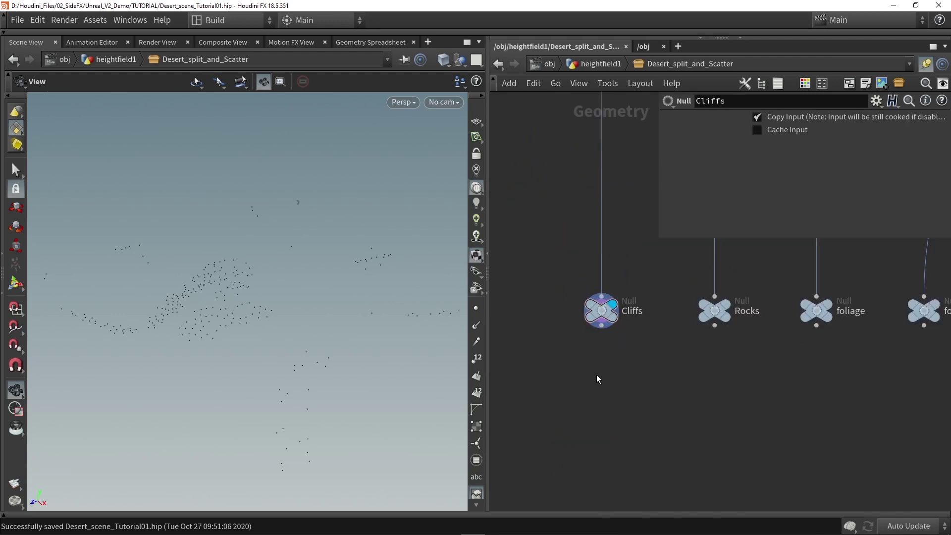
key("Tab")
type("attribute")
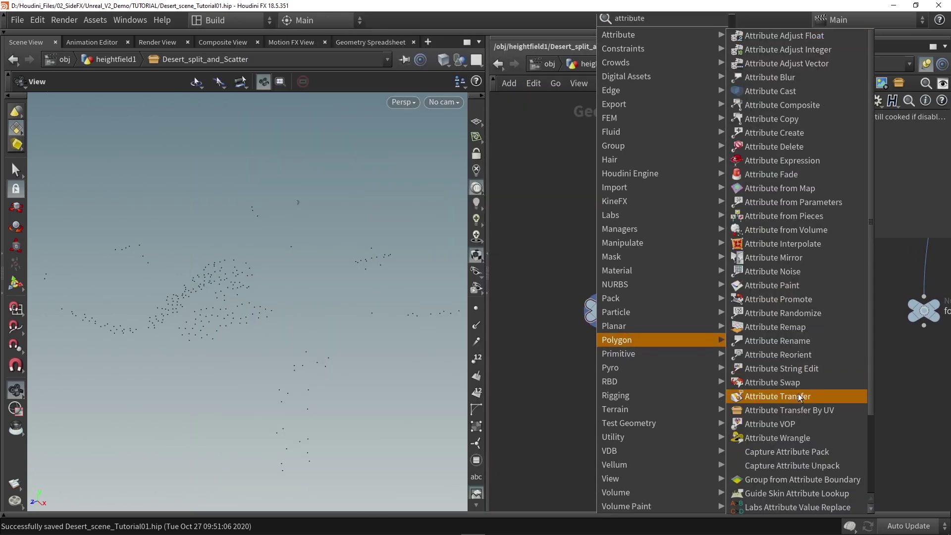
scroll(800, 500, "down", 3)
left_click(798, 435)
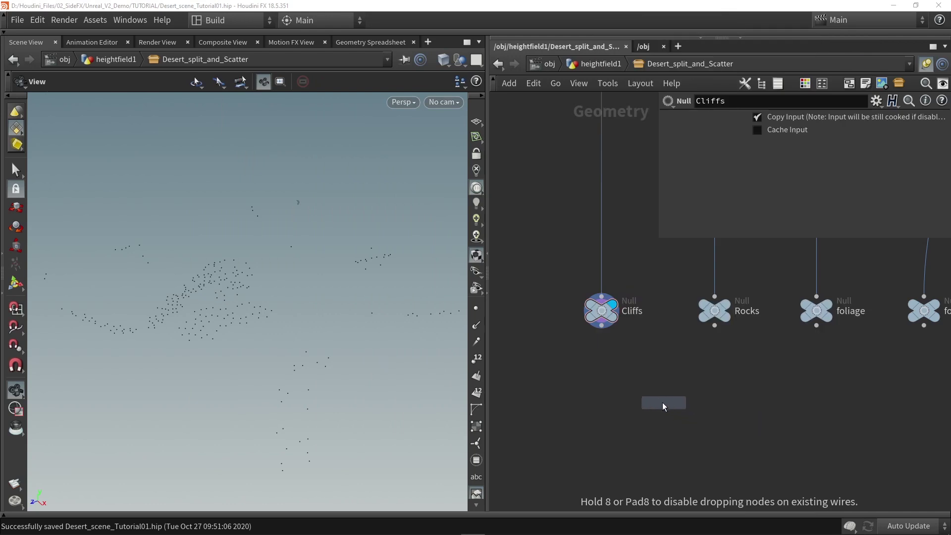
left_click(615, 358)
left_click_drag(603, 327, 602, 375)
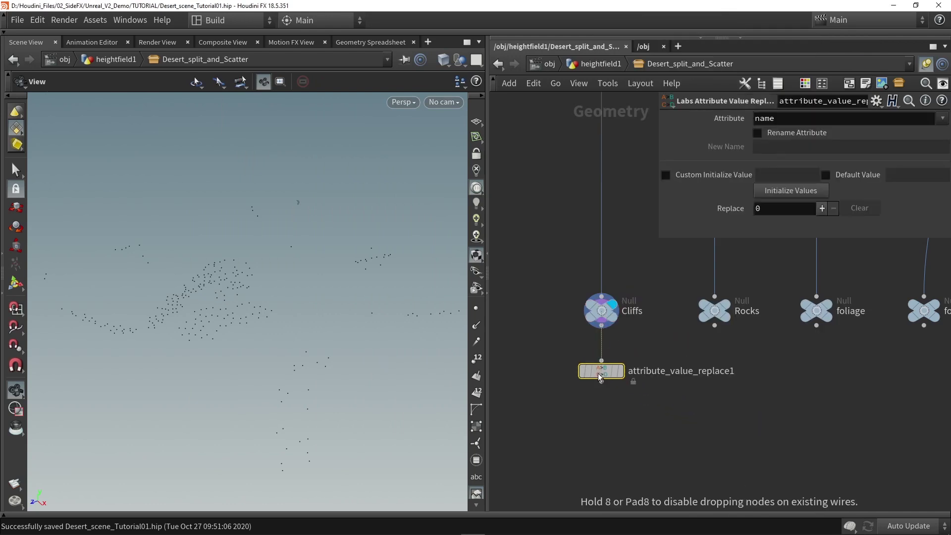
left_click(620, 373)
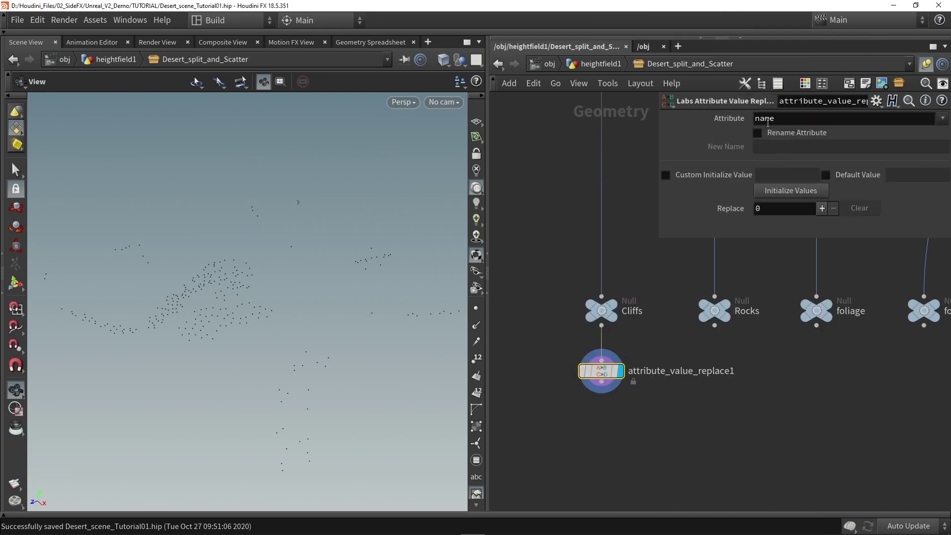
- Set the replace node's attribute to variant and initialize its replacement values
left_click(783, 118)
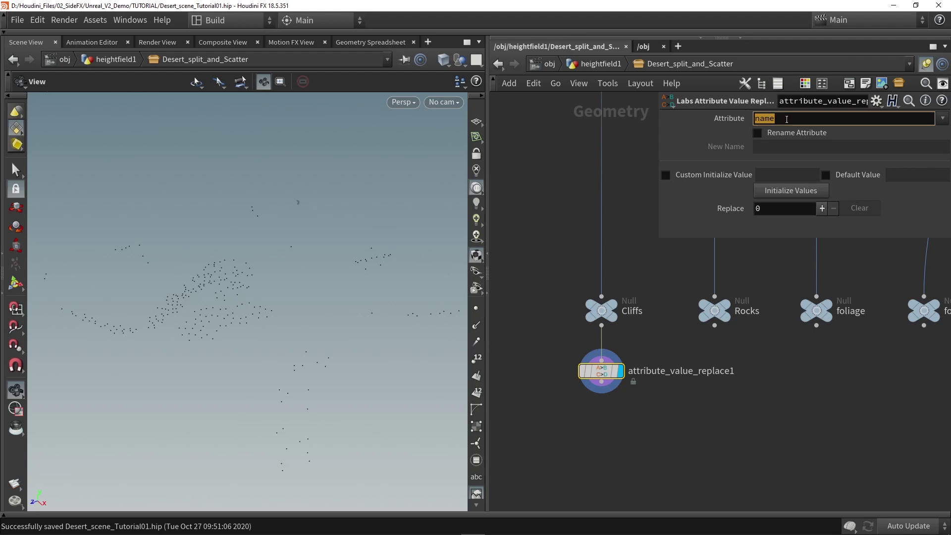
left_click(943, 120)
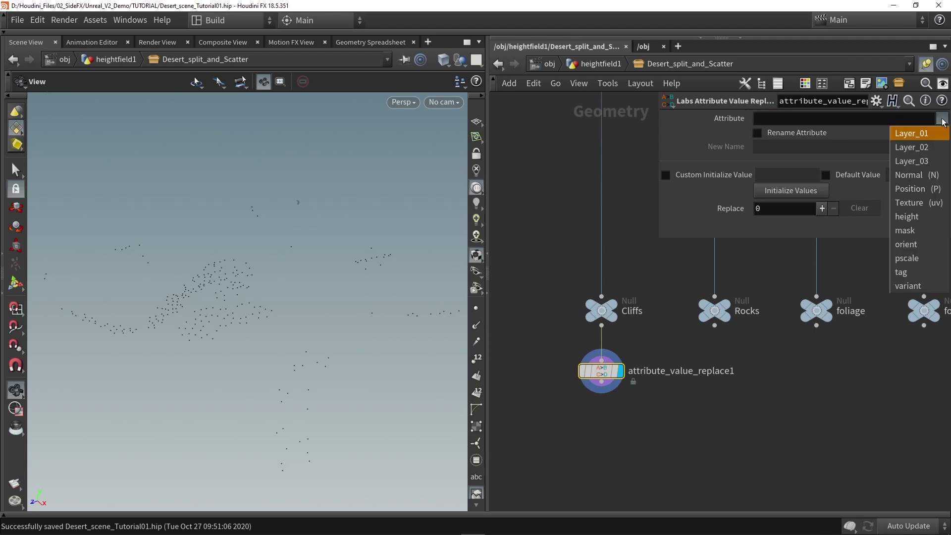
left_click(908, 286)
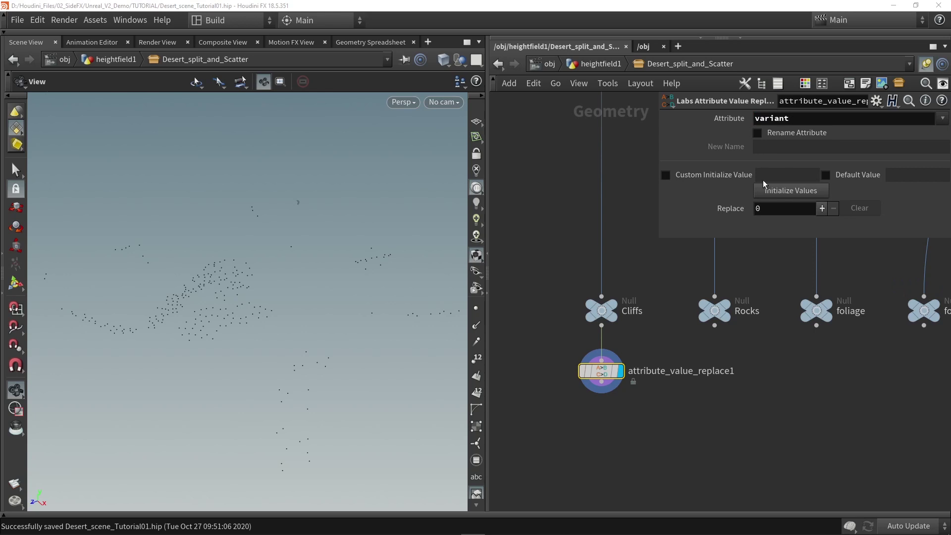
left_click(791, 194)
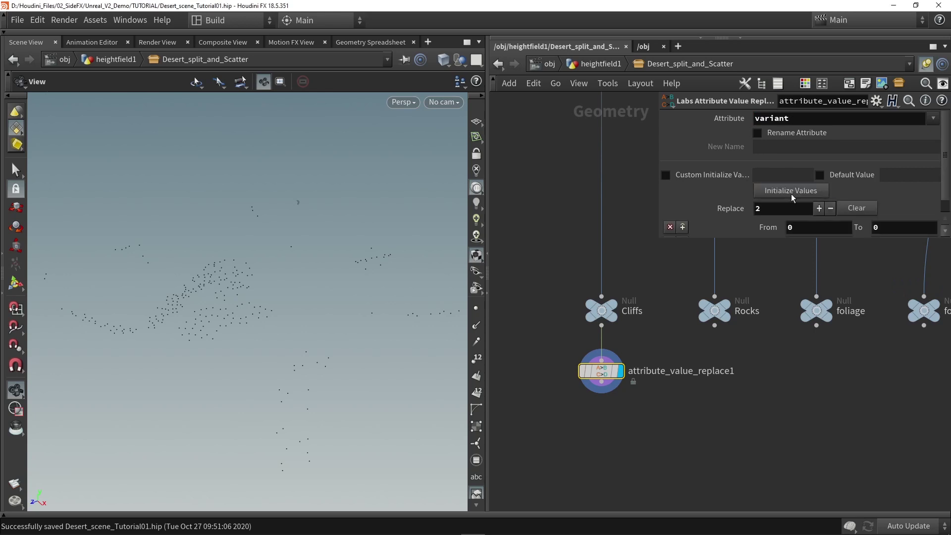
- Widen the parameter pane and review the From and To values of both variant replacement rows
left_click_drag(657, 240, 544, 285)
double_click(682, 117)
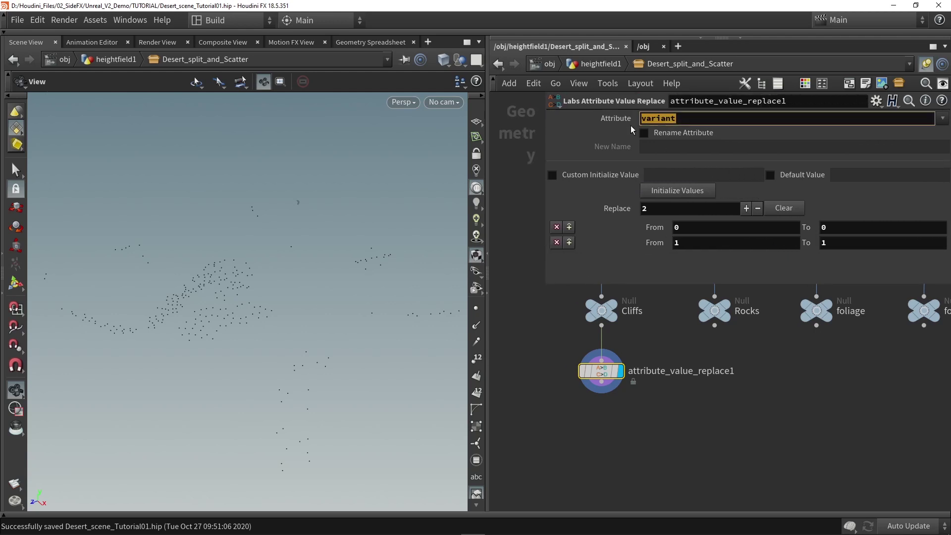
left_click(696, 228)
left_click(696, 242)
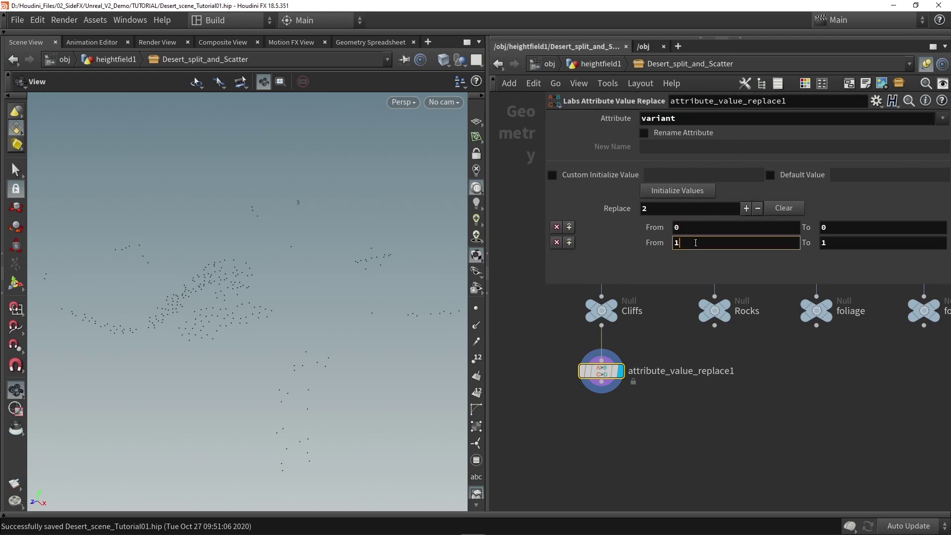
left_click(751, 413)
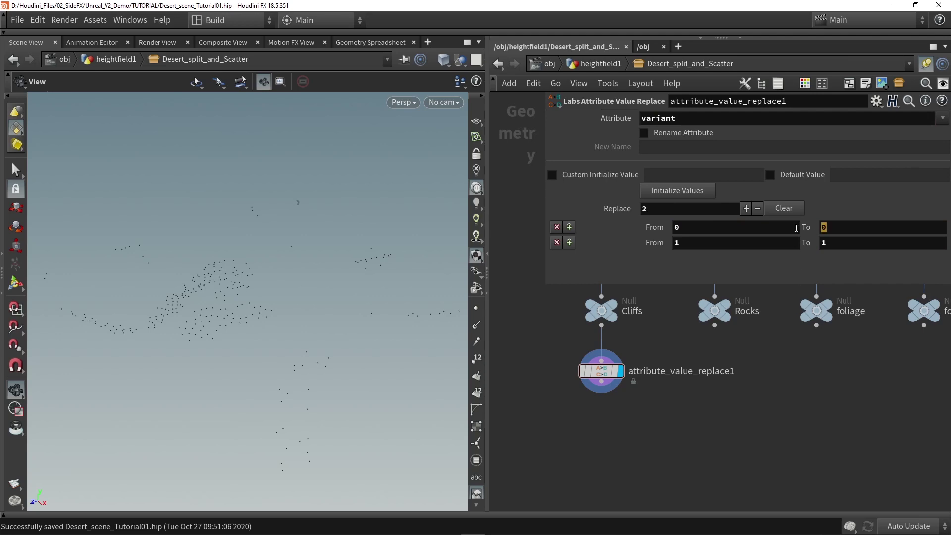
left_click_drag(796, 228, 798, 228)
left_click(839, 239)
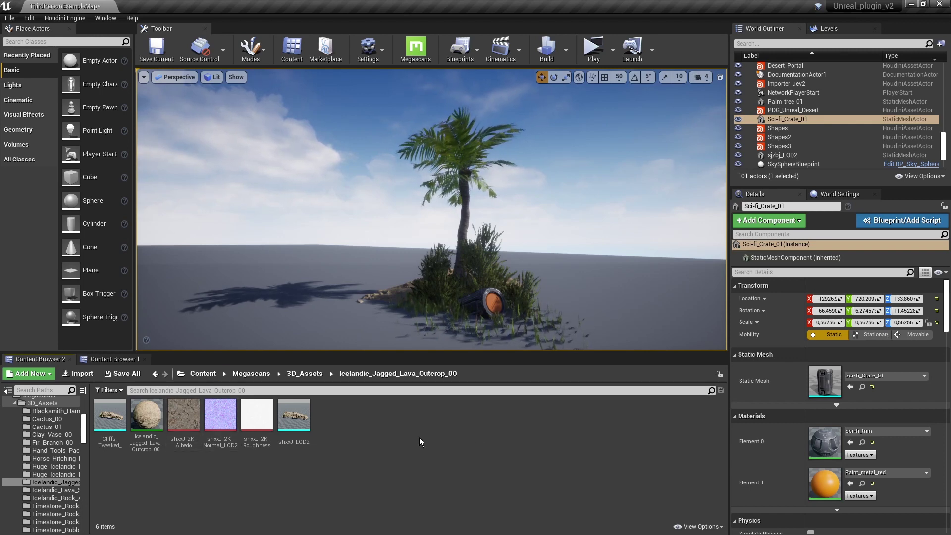
- In Unreal Engine, inspect the shxxJ_LOD2 cliff mesh from Icelandic_Jagged_Lava_Outcrop_00 in the mesh editor, then close it
left_click(288, 418)
double_click(288, 417)
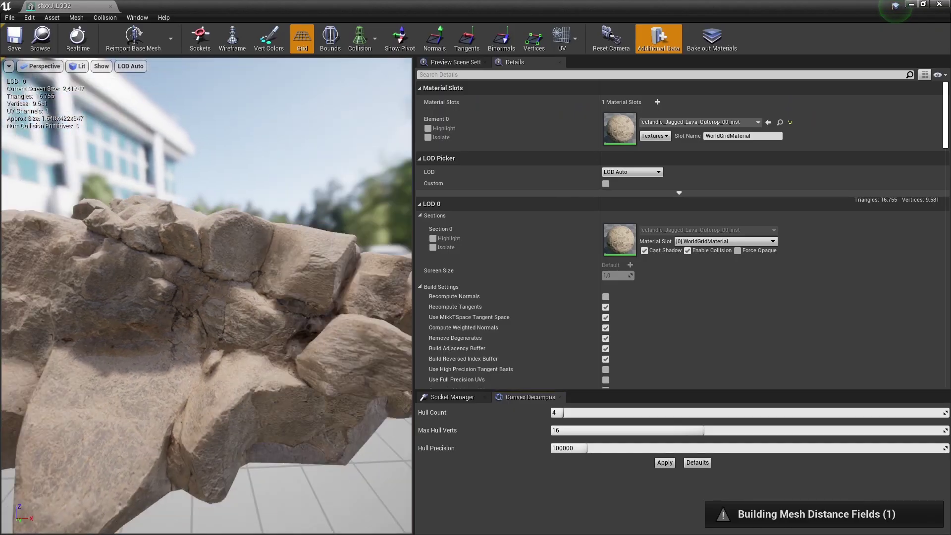
scroll(220, 297, "up", 5)
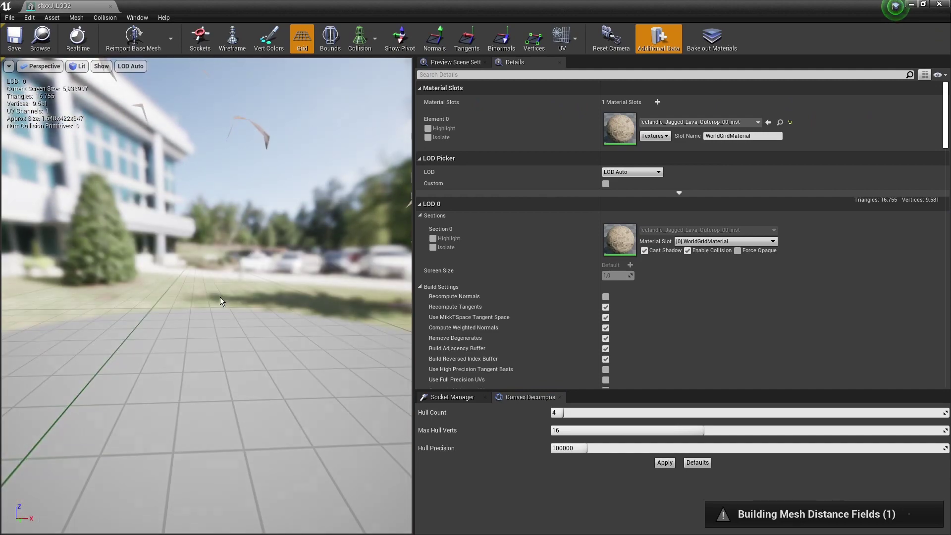
scroll(220, 296, "down", 10)
right_click_drag(220, 296, 85, 270)
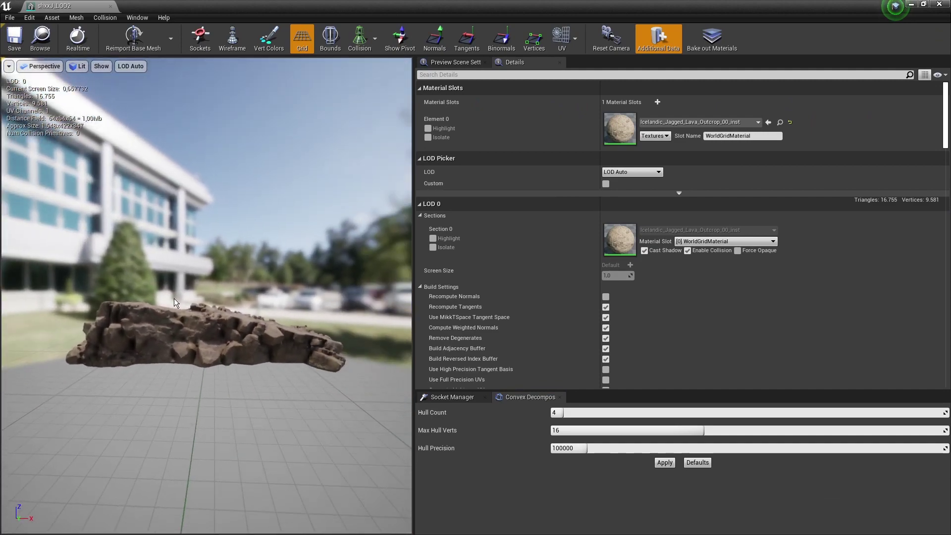
left_click(940, 5)
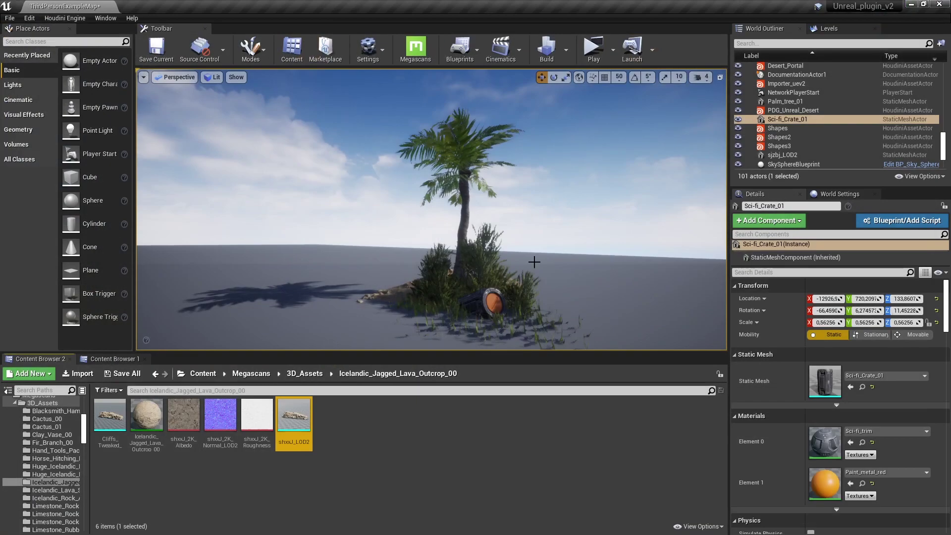
- Copy the shxxJ_LOD2 mesh's reference and, back in Houdini, enter it as the replacement for variant 0
right_click(294, 420)
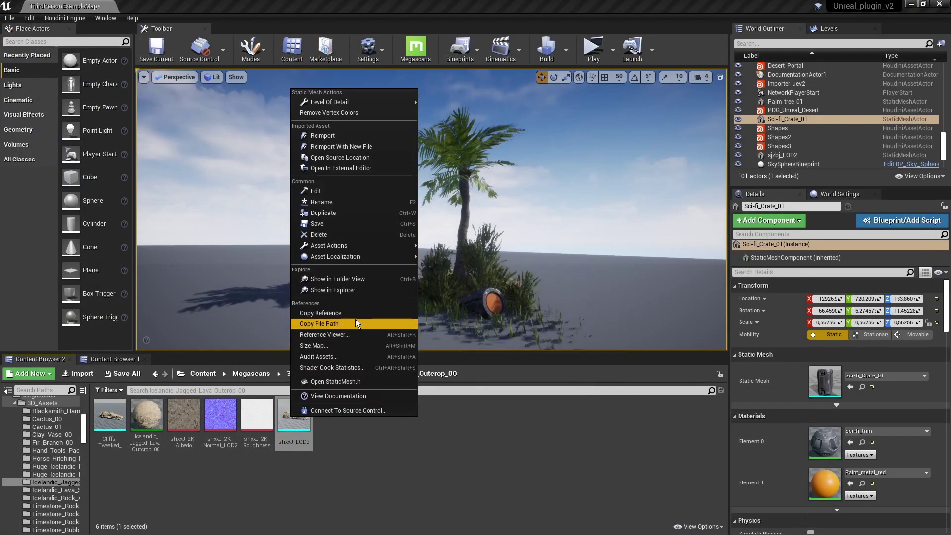
left_click(339, 314)
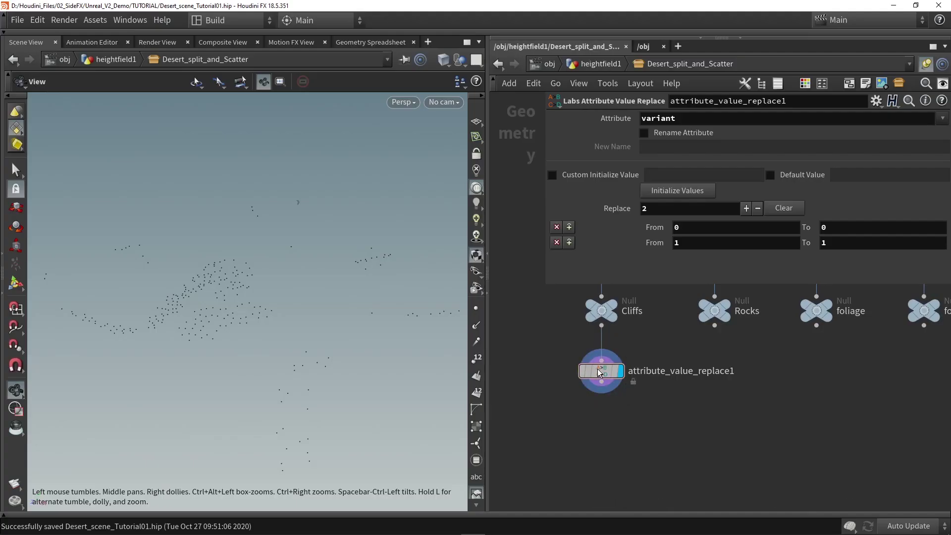
left_click_drag(546, 287, 497, 320)
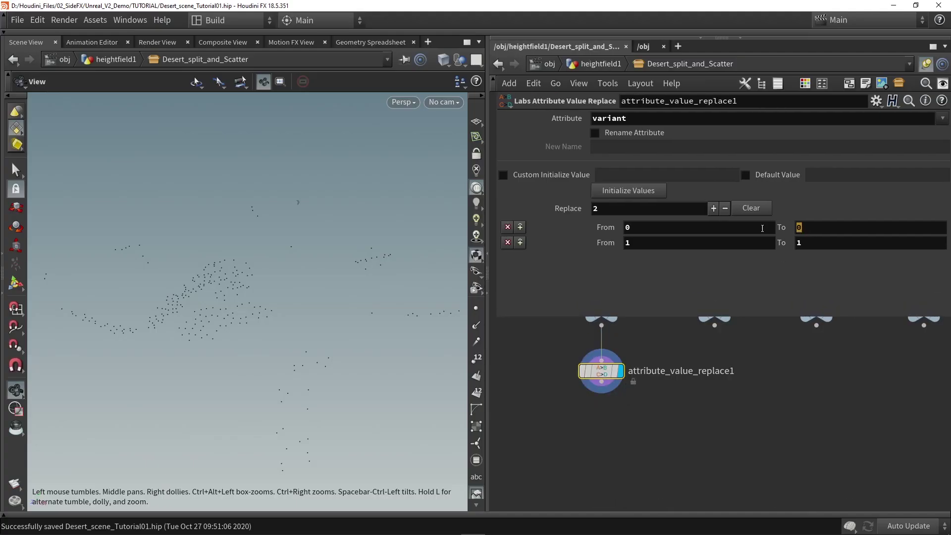
key("ctrl+v")
key("Return")
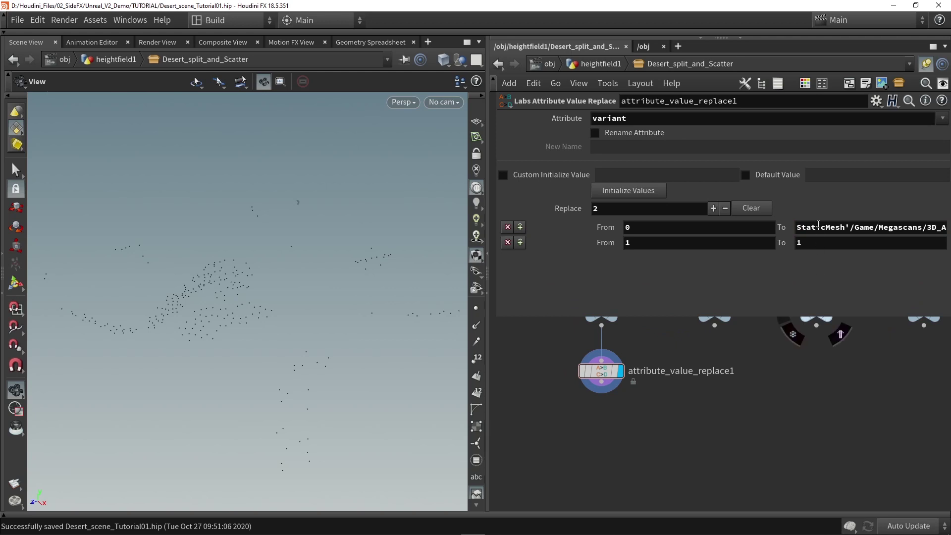
left_click_drag(806, 228, 933, 230)
left_click(736, 431)
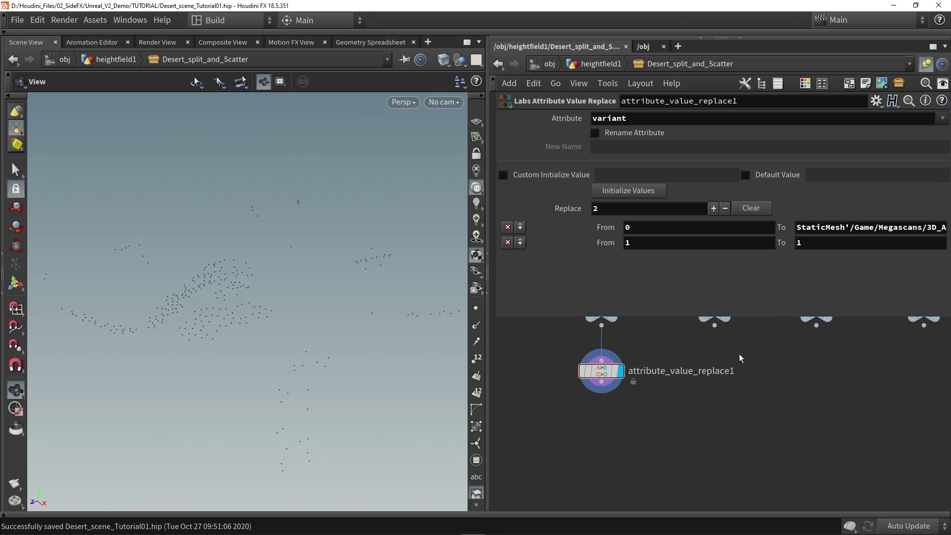
- Copy the reference of siErE_LOD3 from Unreal's Huge_Icelandic_Lava_Cliff_00 folder and enter it in Houdini as the replacement for variant 1
scroll(739, 354, "up", 3)
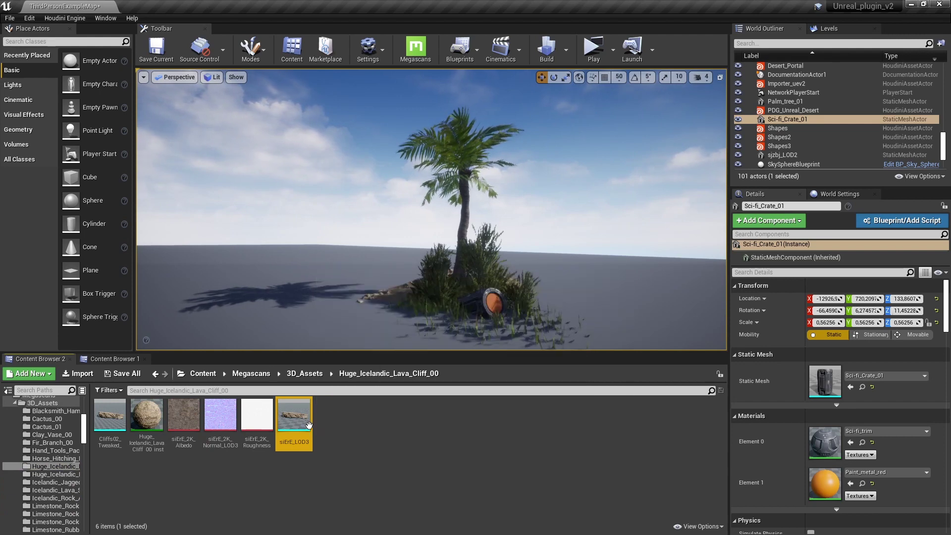
right_click(304, 422)
left_click(345, 322)
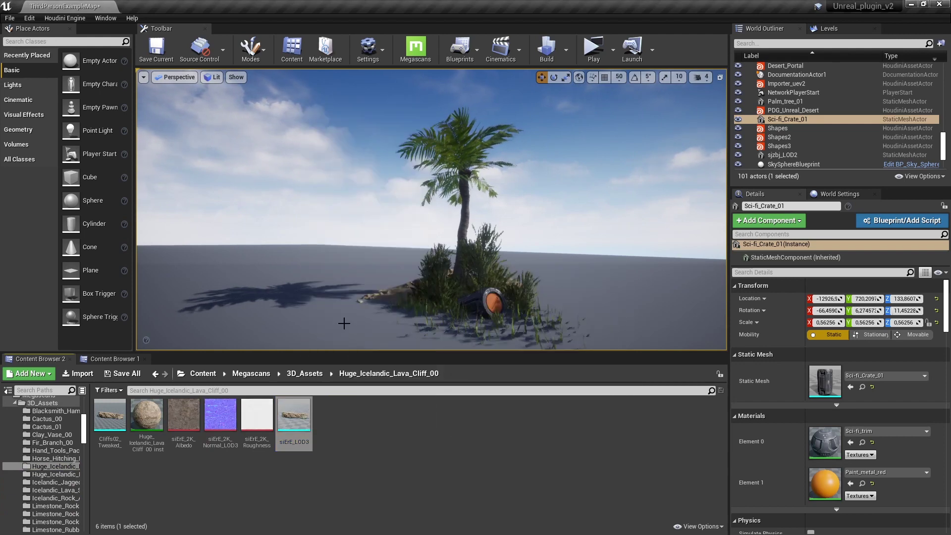
key("alt+Tab")
left_click_drag(823, 241, 732, 241)
key("ctrl+v")
- Open the Geometry Spreadsheet to examine the point attributes of attribute_value_replace1
mouse_move(662, 457)
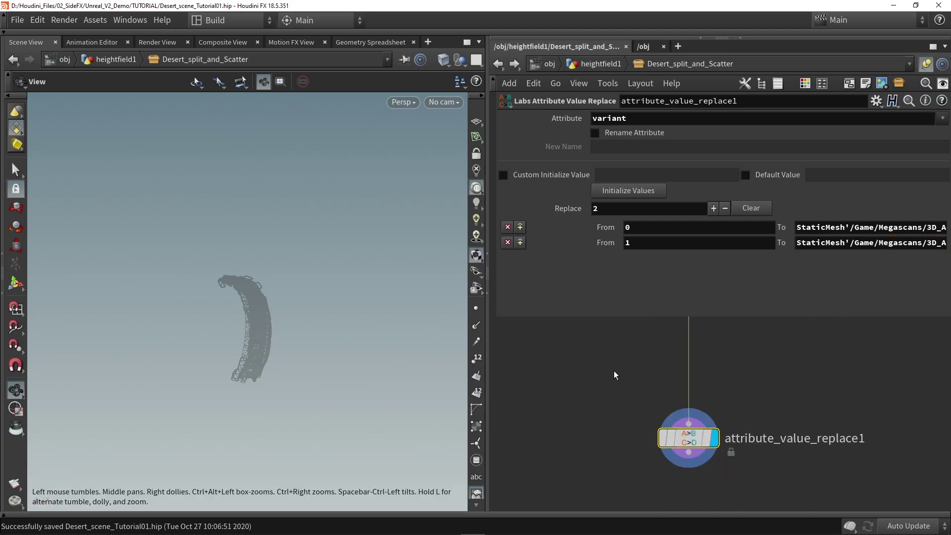
left_click(360, 45)
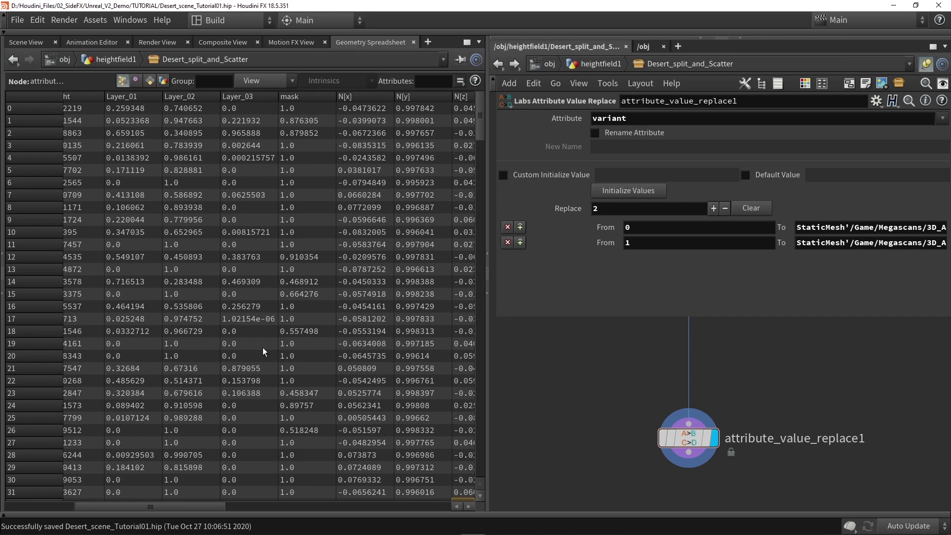
- Compare the variant point attribute in the spreadsheet with the From and To replacement entries of attribute_value_replace1
left_click_drag(184, 506, 430, 504)
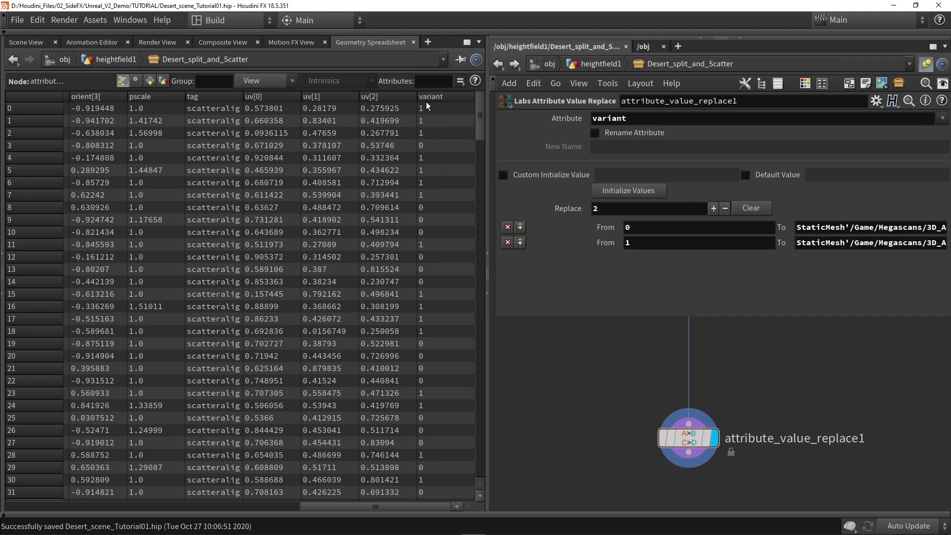
middle_click_drag(610, 401, 572, 426)
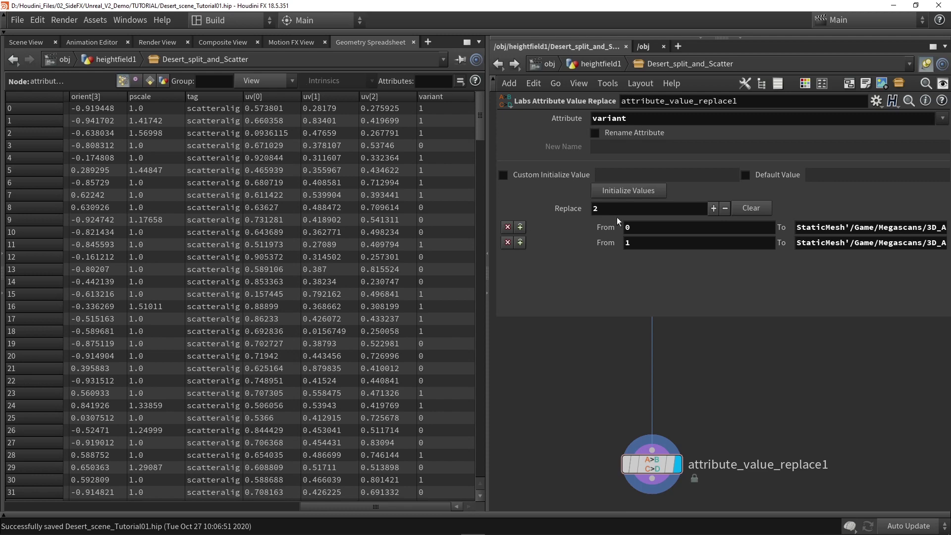
scroll(582, 328, "down", 3)
middle_click(625, 375)
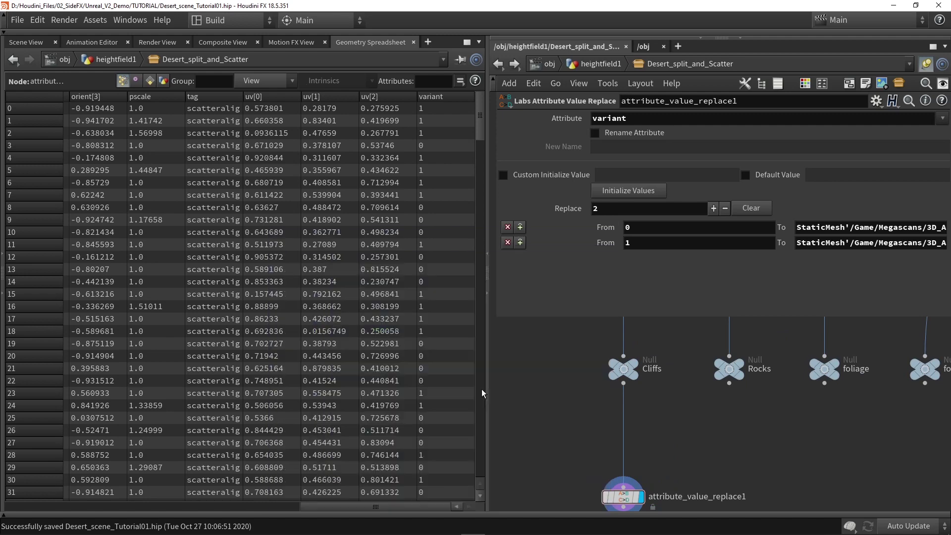
left_click_drag(801, 227, 925, 225)
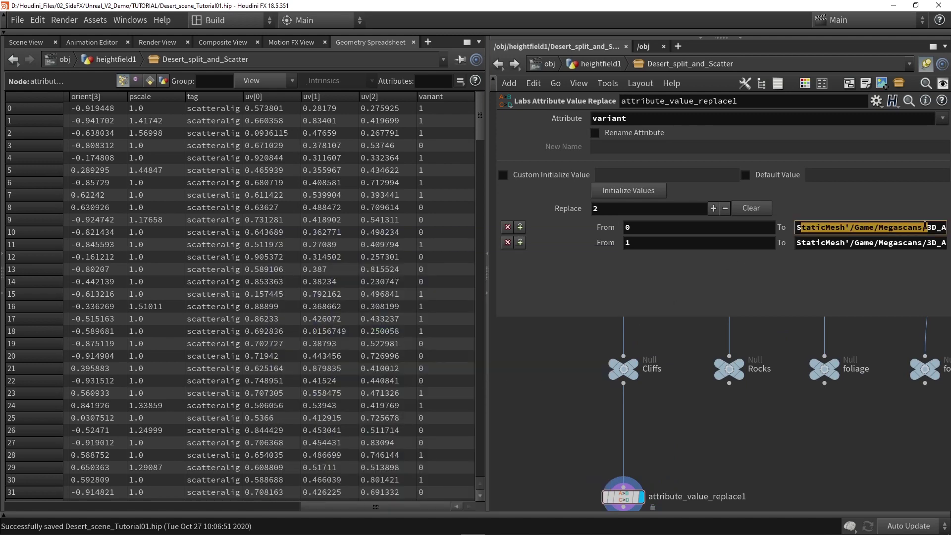
left_click(713, 423)
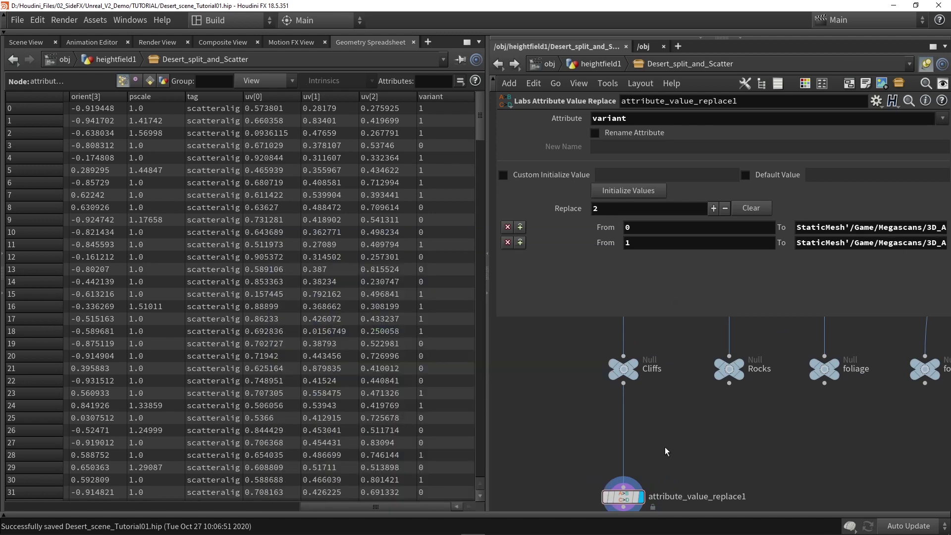
double_click(633, 227)
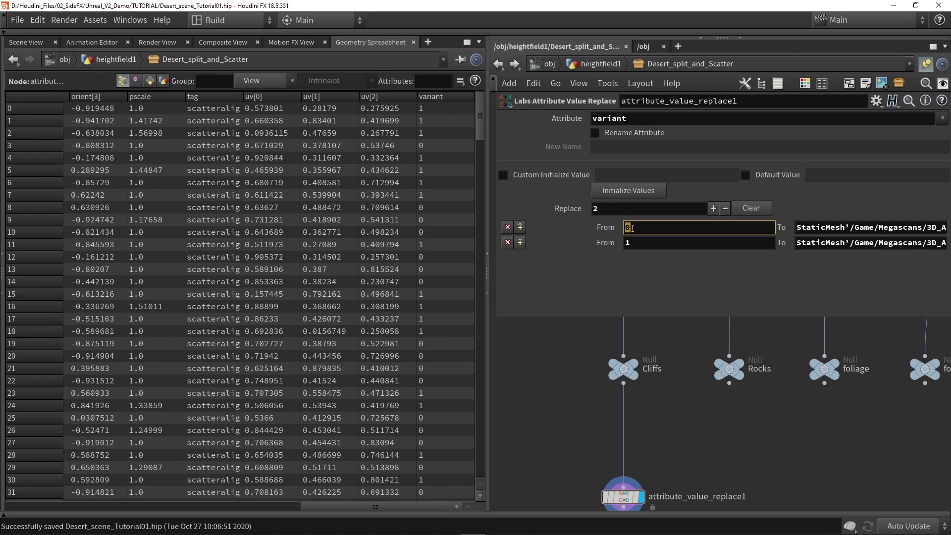
left_click(810, 226)
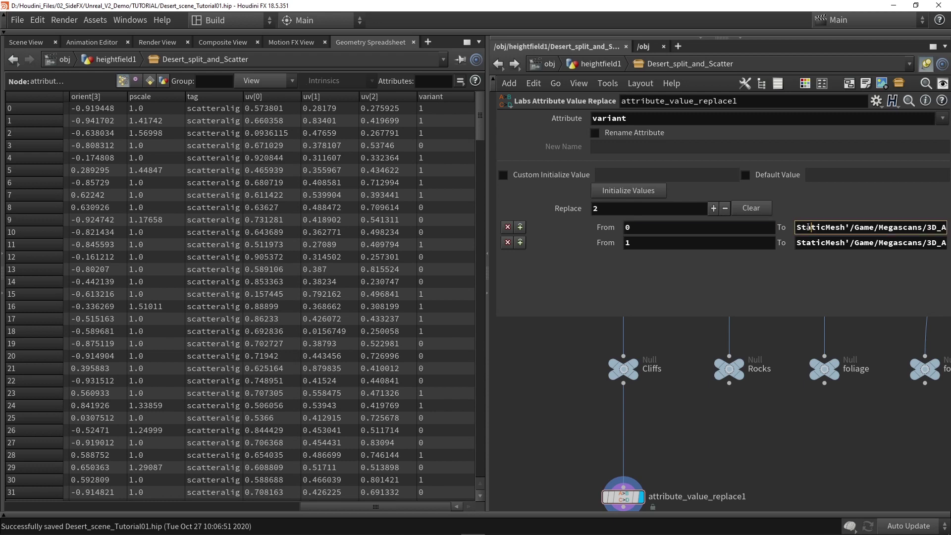
middle_click_drag(531, 440, 548, 381)
left_click_drag(564, 386, 736, 465)
left_click(576, 386)
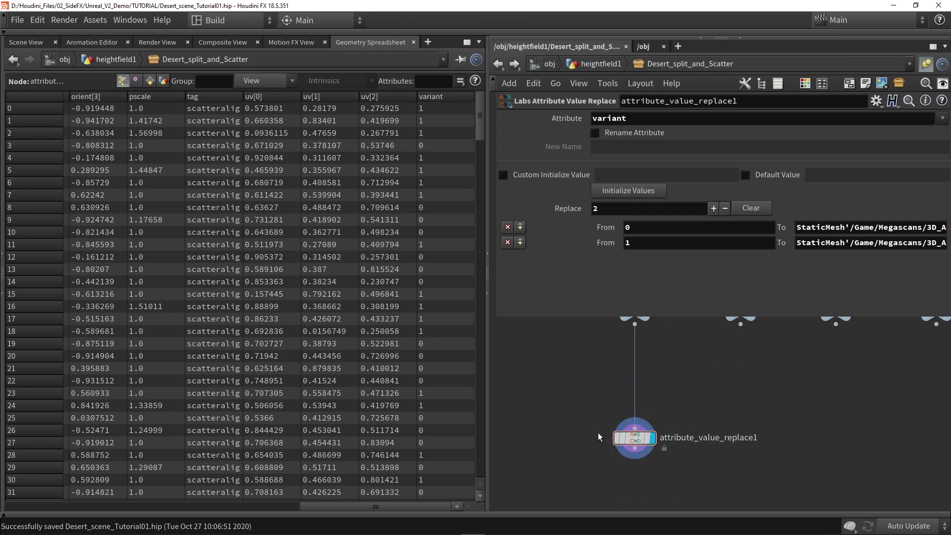
middle_click_drag(609, 344, 588, 386)
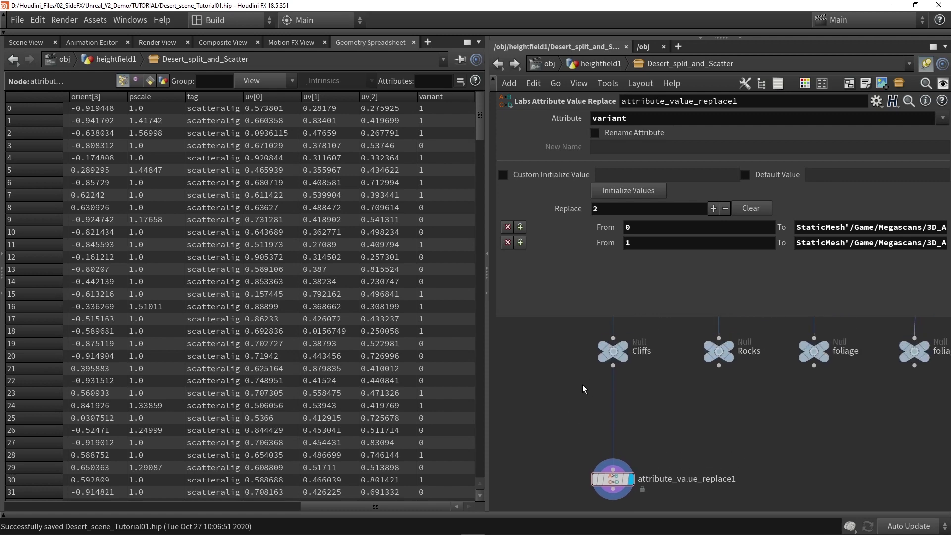
- Insert an Attribute Wrangle node between the Cliffs null and attribute_value_replace1, and start editing its VEXpression
left_click_drag(613, 479, 613, 470)
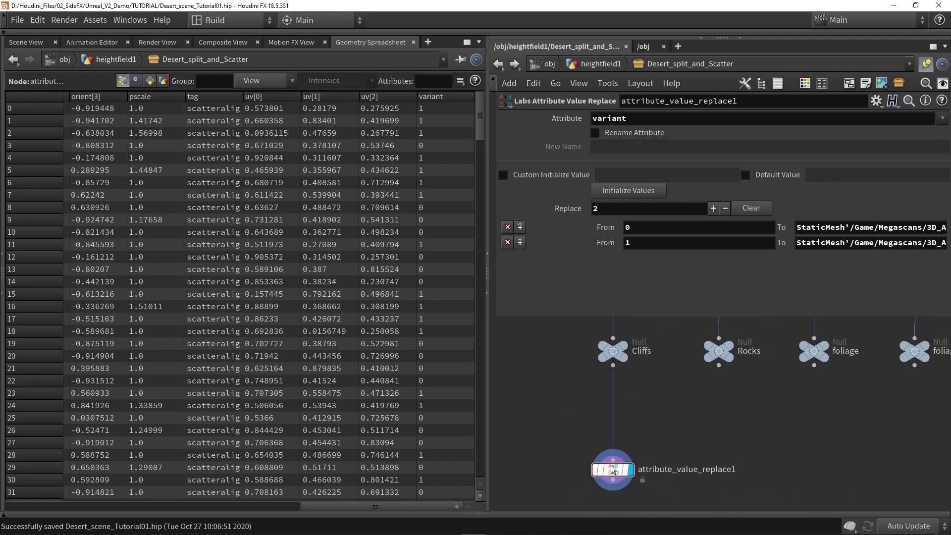
key("Tab")
mouse_move(658, 176)
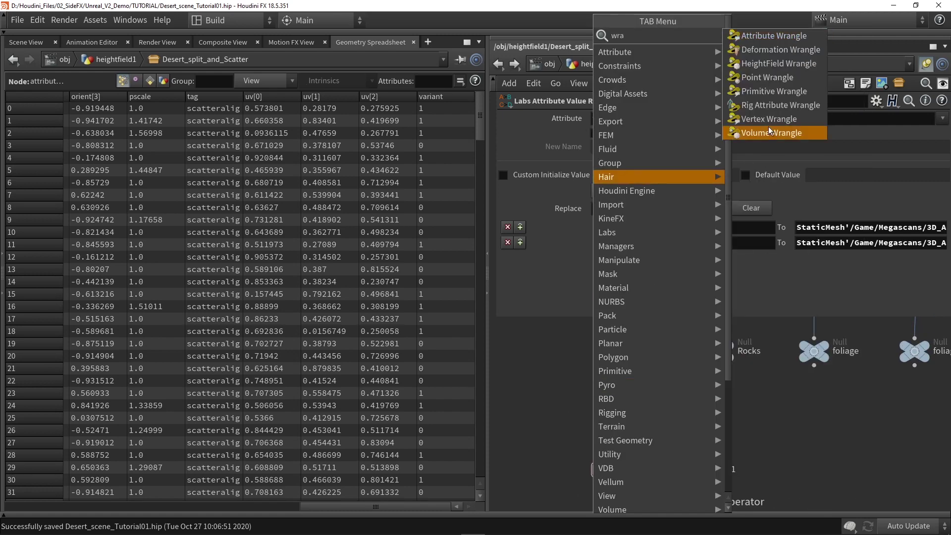
left_click(807, 32)
left_click(612, 396)
scroll(613, 397, "up", 3)
left_click(590, 240)
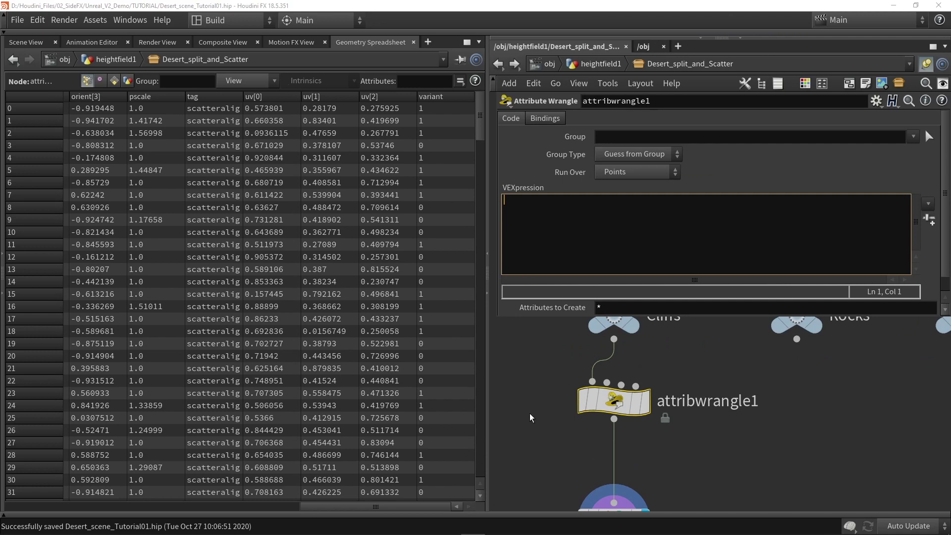
type("s@name ")
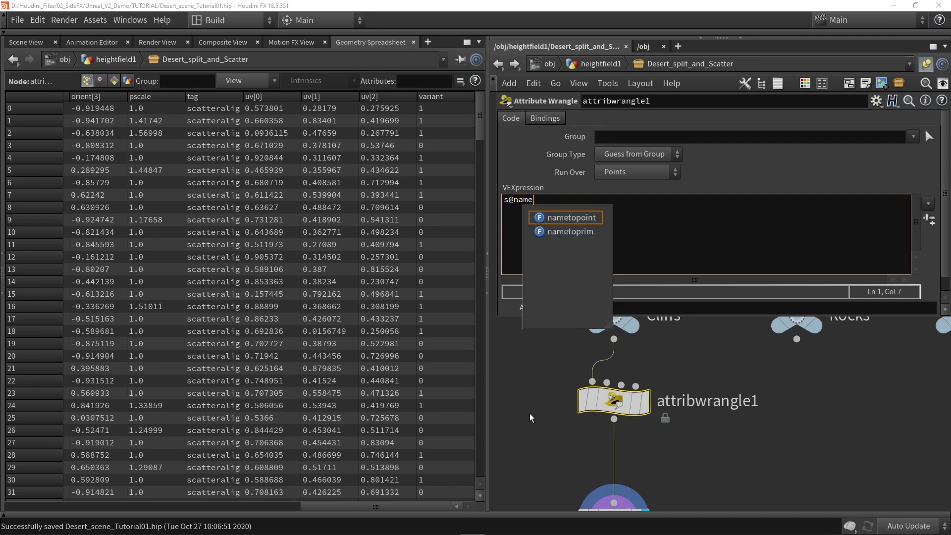
type("= ")
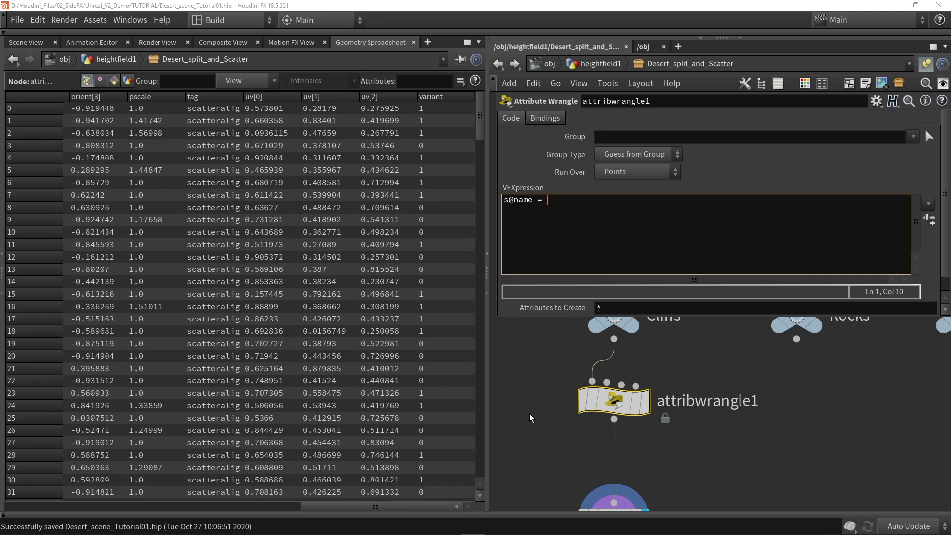
type("it")
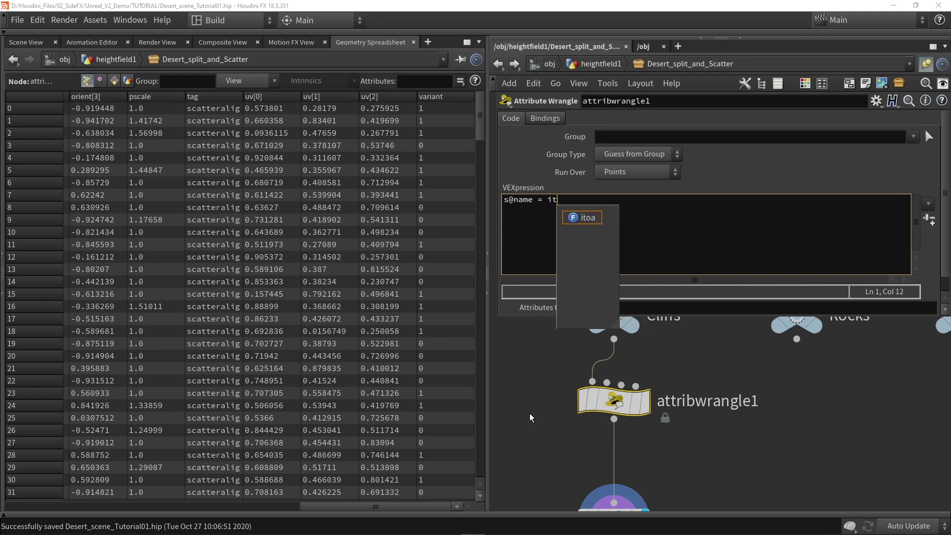
type("oa(")
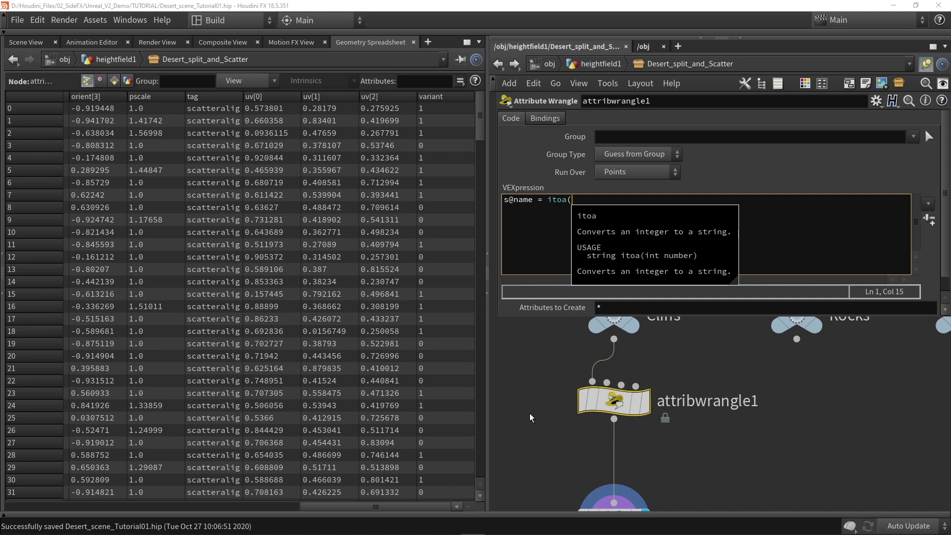
type("@var")
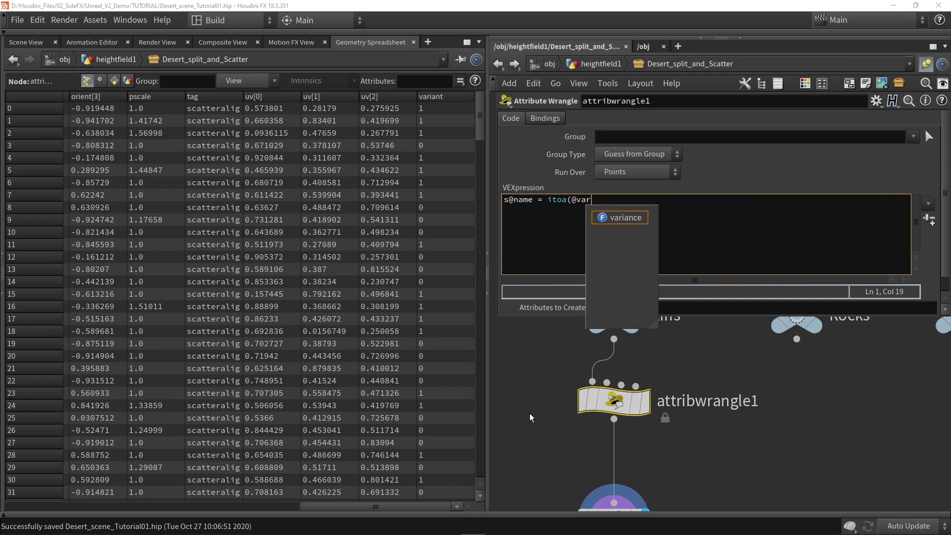
type("iant);")
middle_click(615, 400)
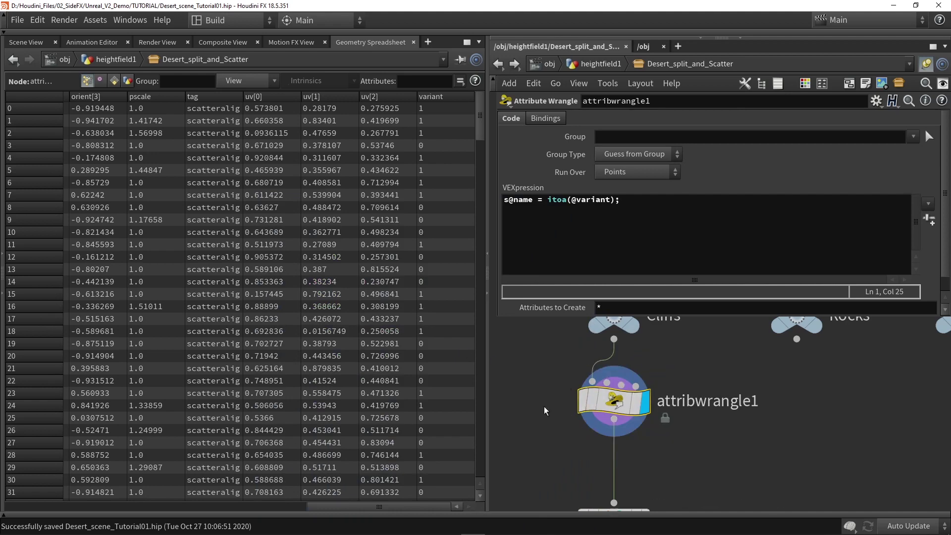
left_click_drag(386, 506, 254, 508)
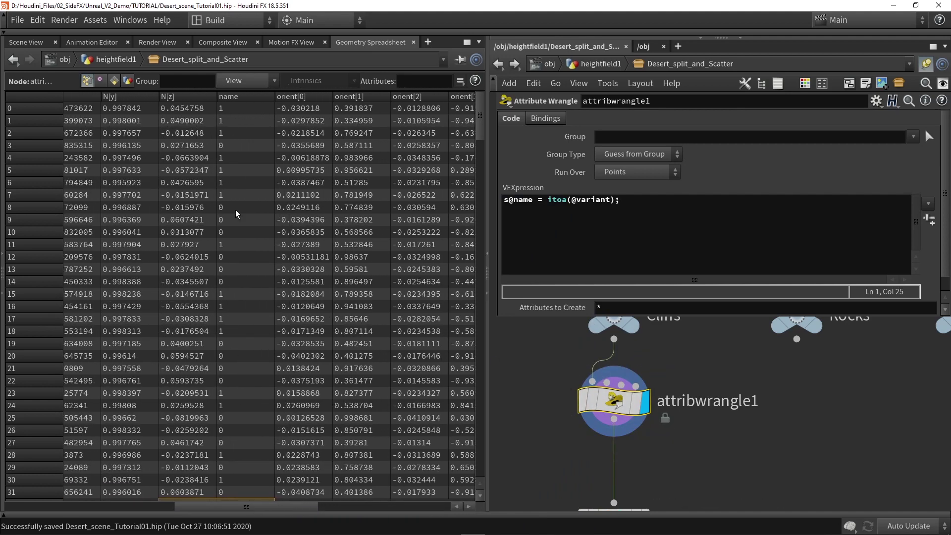
- Display attribute_value_replace1 and set its target attribute to name
left_click(601, 434)
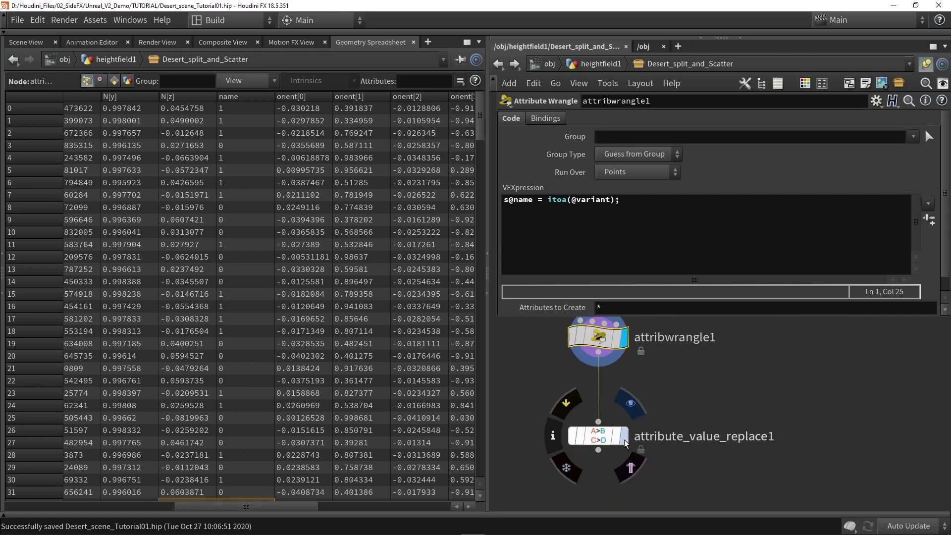
left_click(600, 435)
double_click(635, 119)
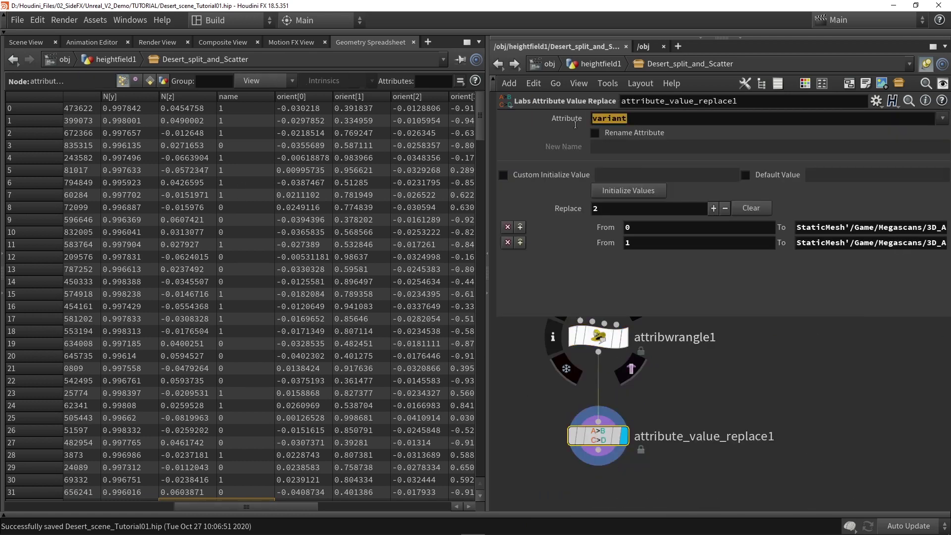
type("name")
key("Return")
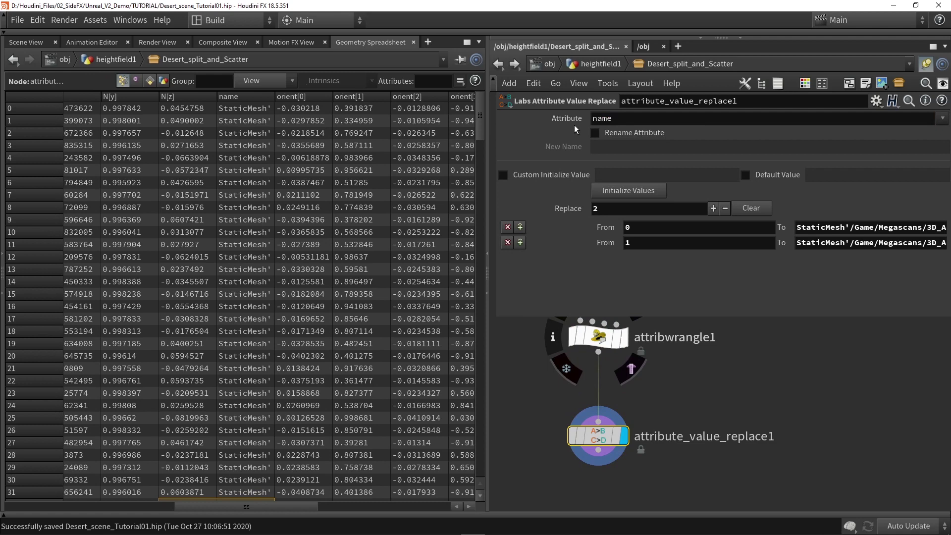
- Widen the name column in the spreadsheet to read the full static mesh reference of each point
left_click(276, 97)
left_click_drag(275, 97, 461, 101)
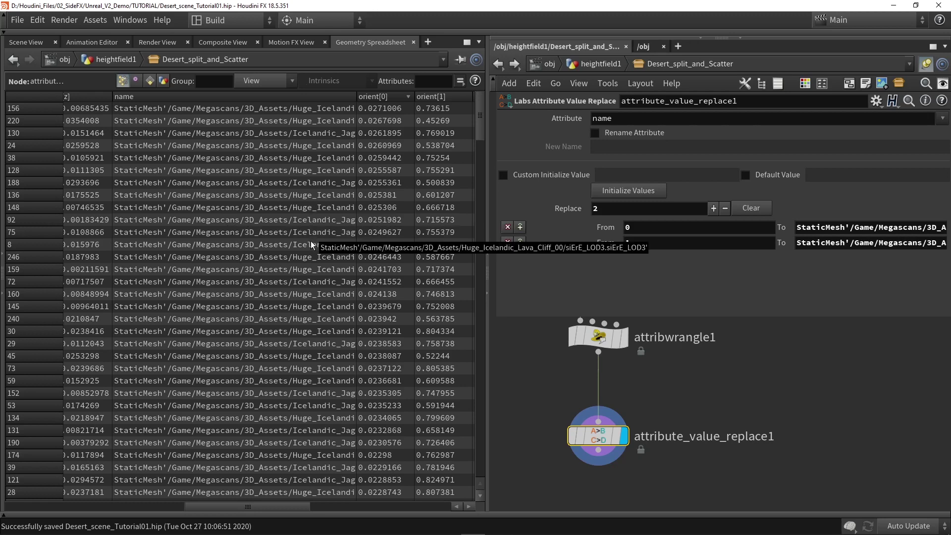
mouse_move(597, 338)
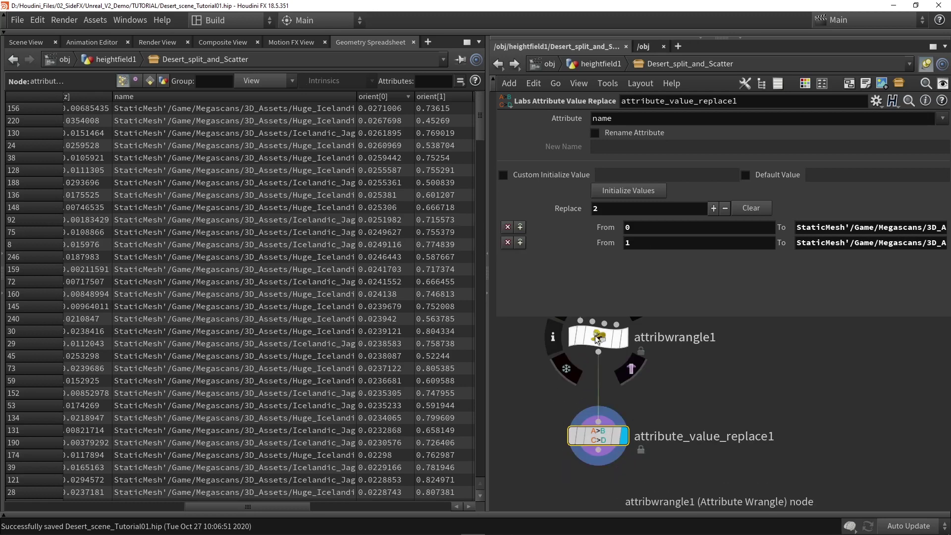
mouse_move(601, 440)
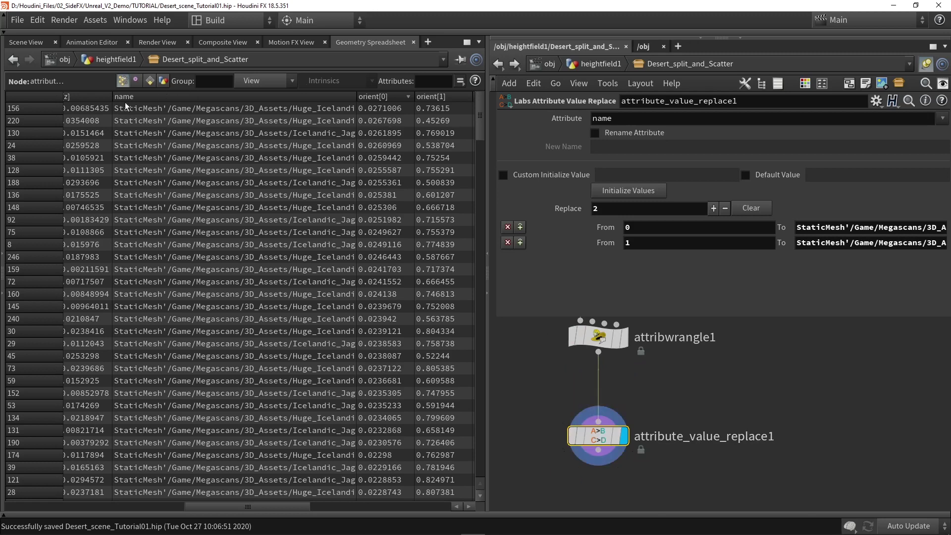
- Enable attribute renaming on attribute_value_replace1 with the new name unreal_instance, and check that column in the spreadsheet
left_click(625, 133)
left_click(624, 147)
type("unrea")
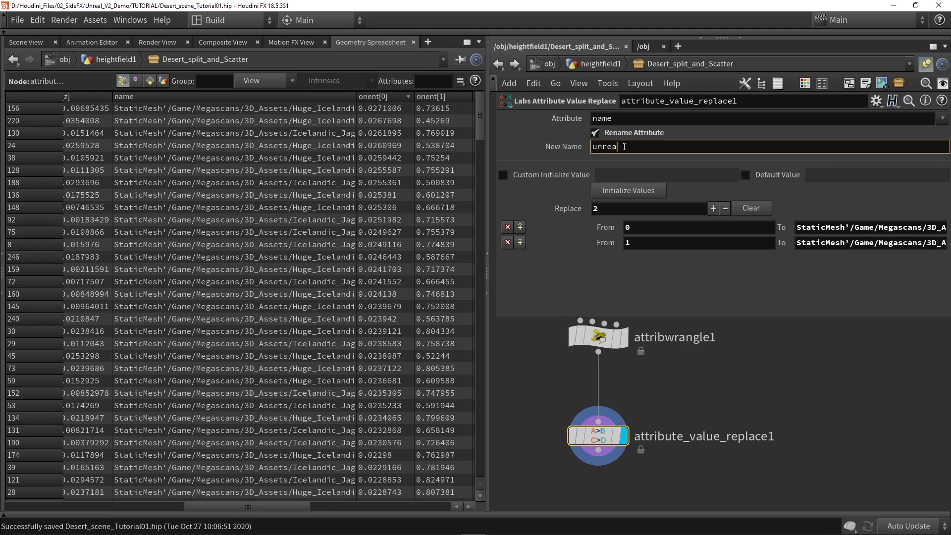
type("l_instance")
key("Return")
left_click_drag(260, 506, 379, 503)
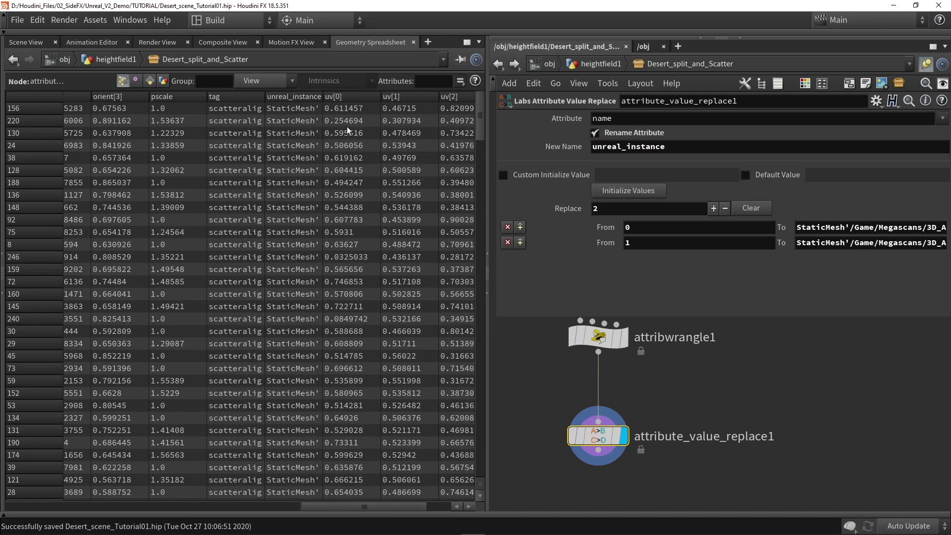
left_click_drag(323, 99, 365, 122)
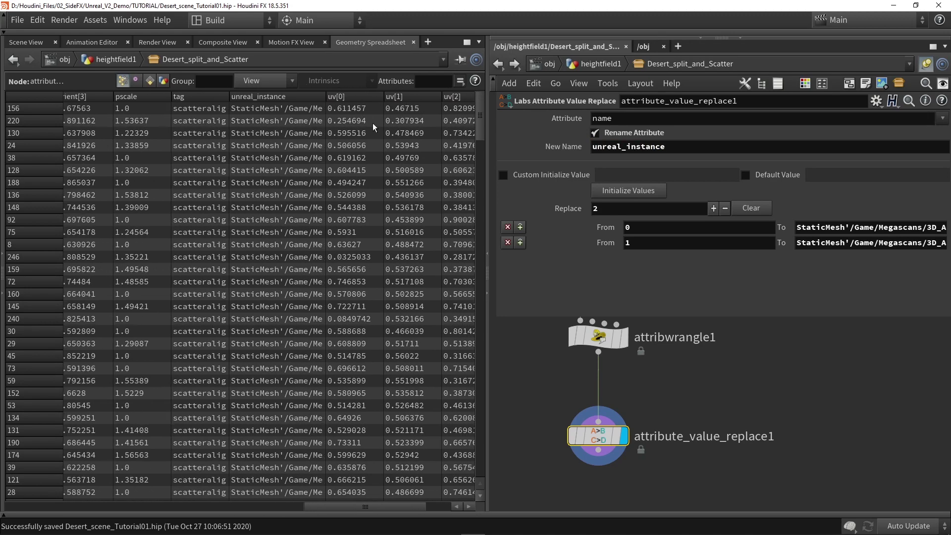
- Display the Rocks null, inspect its node information and view its scattered points in the 3D scene
left_click(743, 393)
middle_click_drag(743, 393, 698, 413)
left_click_drag(497, 319, 575, 214)
middle_click_drag(660, 341, 597, 370)
left_click(673, 287)
left_click(650, 315)
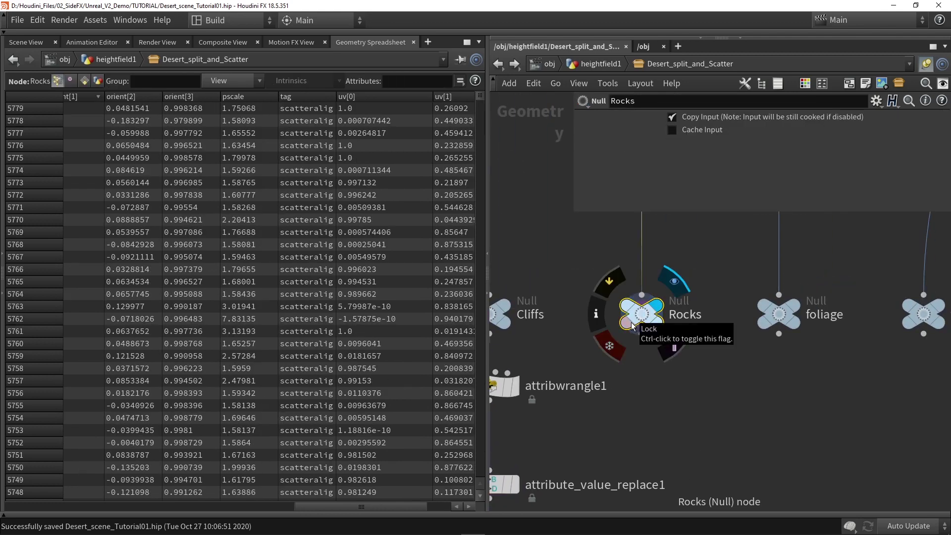
middle_click(641, 320)
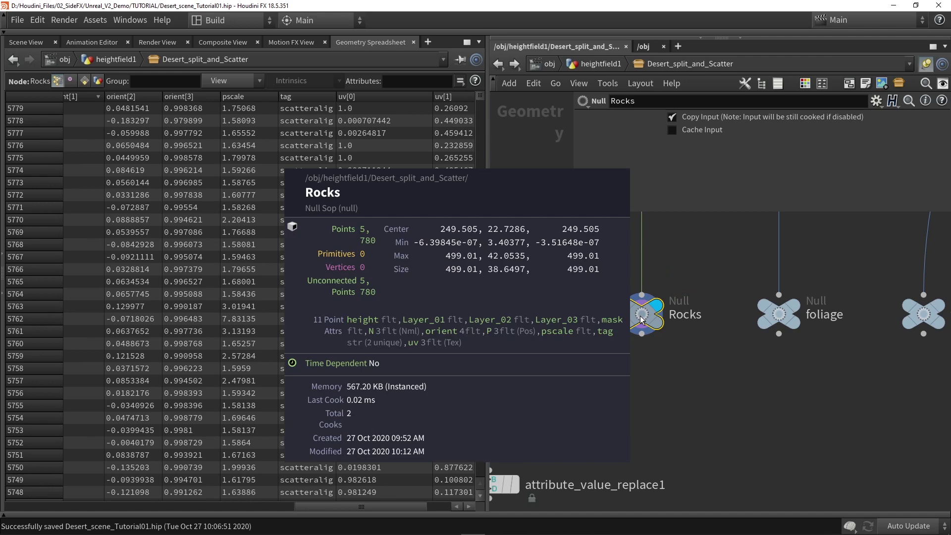
left_click(25, 42)
left_click_drag(337, 302, 287, 279)
left_click(684, 380)
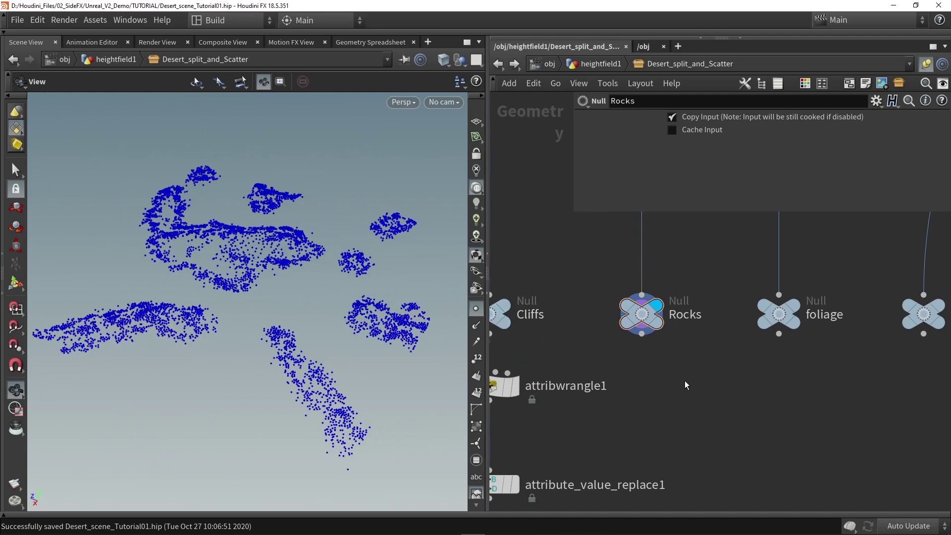
- Add an Attribute Randomize node below the Rocks null, wire it to that null's output and display it
scroll(685, 380, "down", 2)
middle_click_drag(677, 378, 686, 357)
left_click_drag(532, 369, 532, 388)
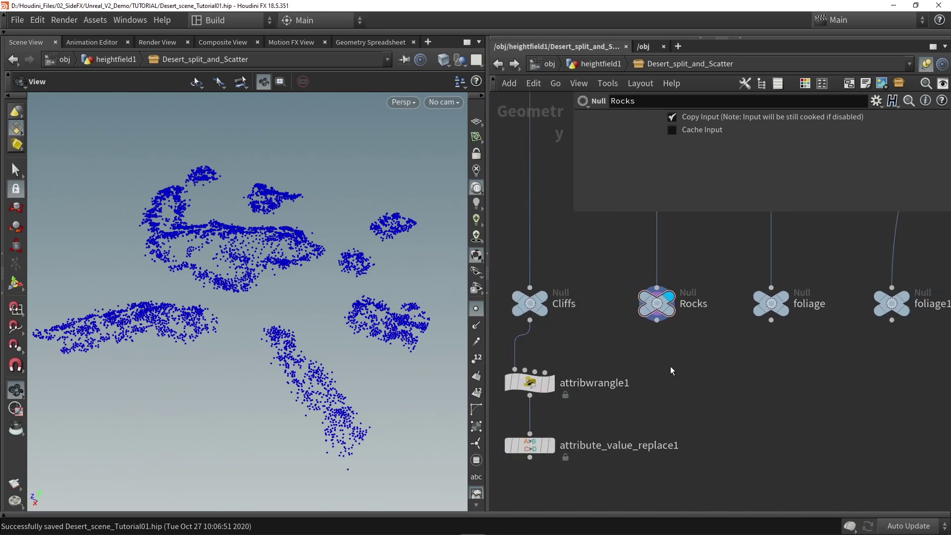
key("Tab")
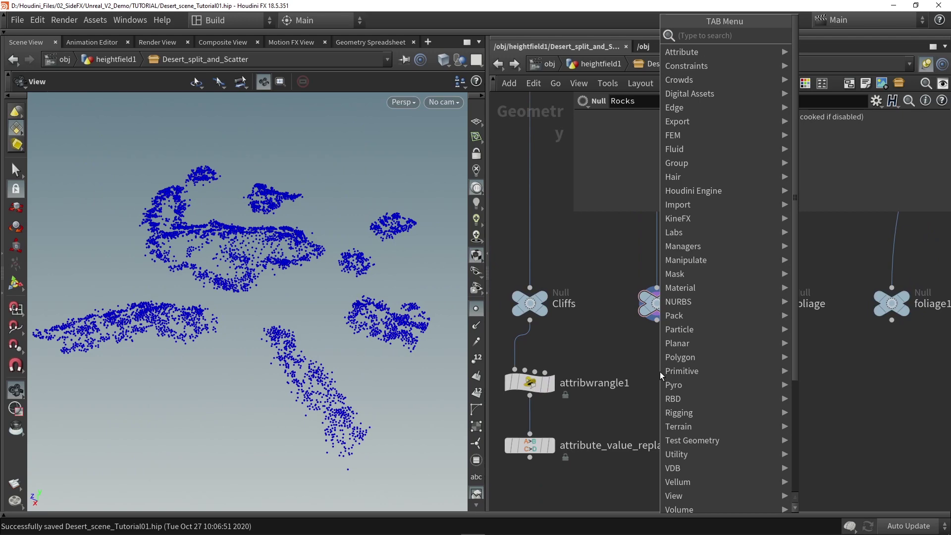
type("ran")
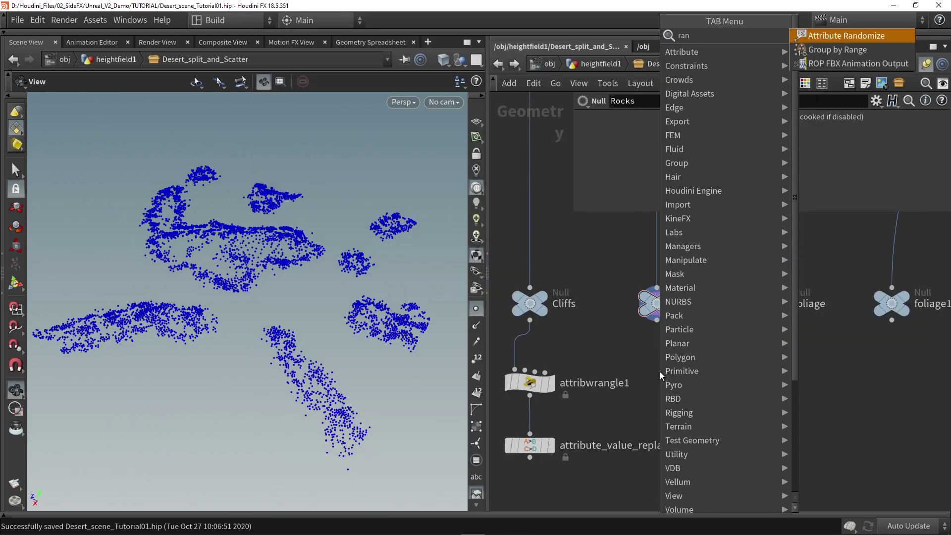
key("Return")
left_click(660, 372)
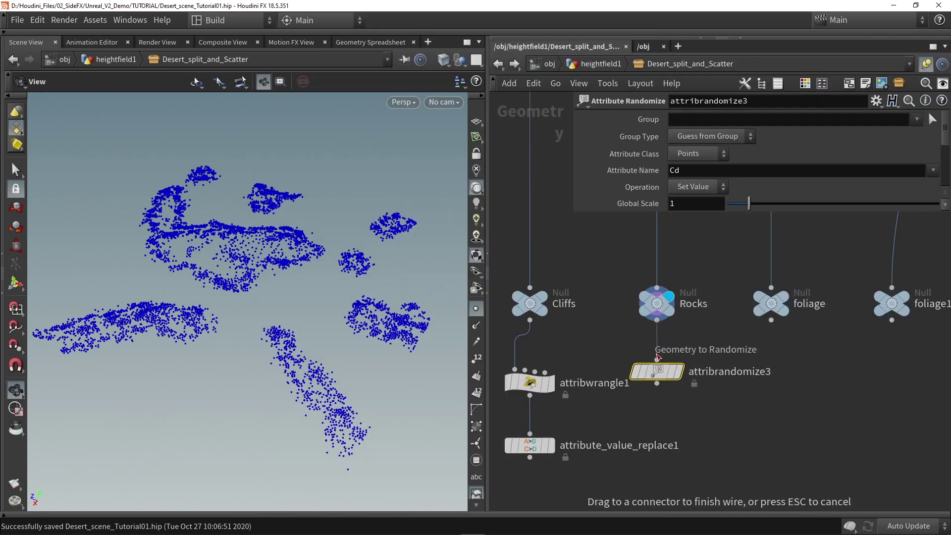
left_click(676, 371)
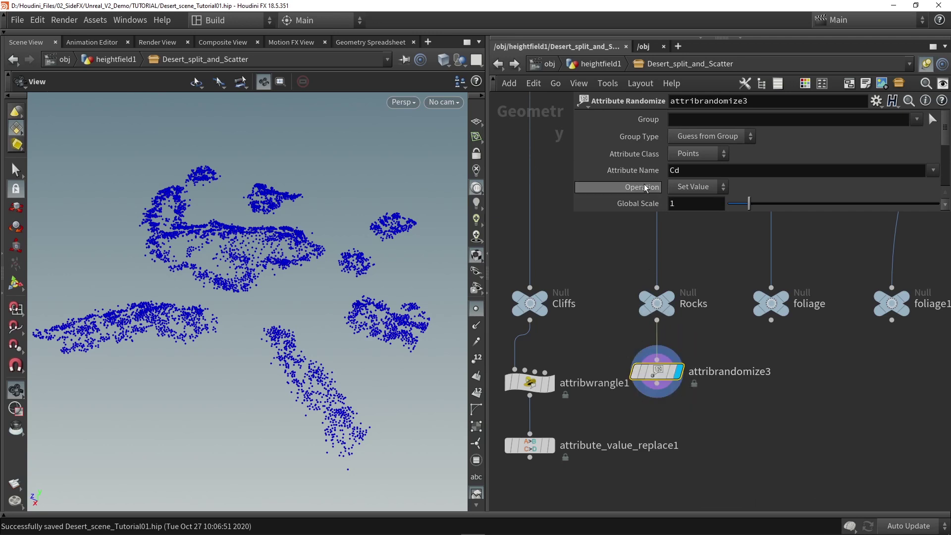
- Set the attribute name of attribrandomize3 to unreal_instance
double_click(691, 169)
type("unreal_instance")
key("Return")
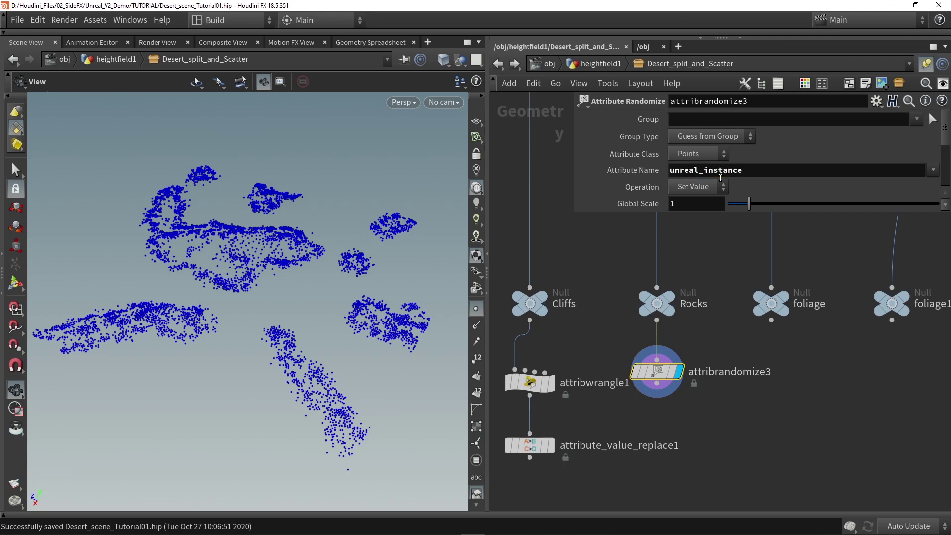
- Set attribrandomize3's distribution to Custom Discrete with String as the value type
scroll(737, 166, "down", 4)
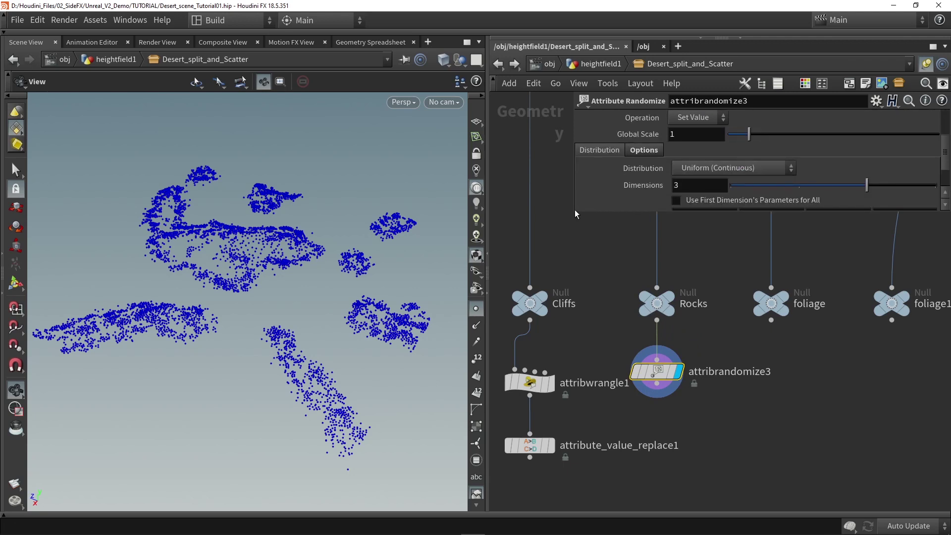
left_click_drag(575, 213, 556, 302)
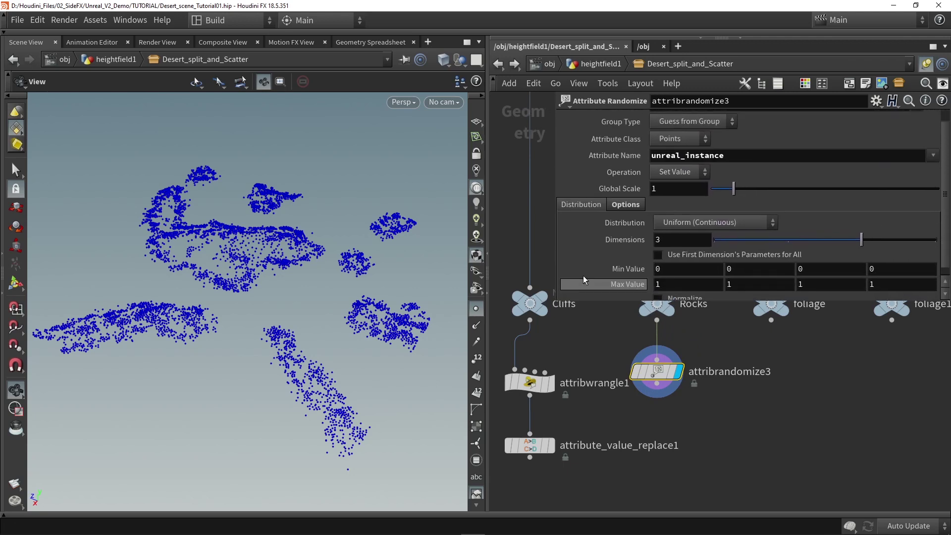
left_click(689, 223)
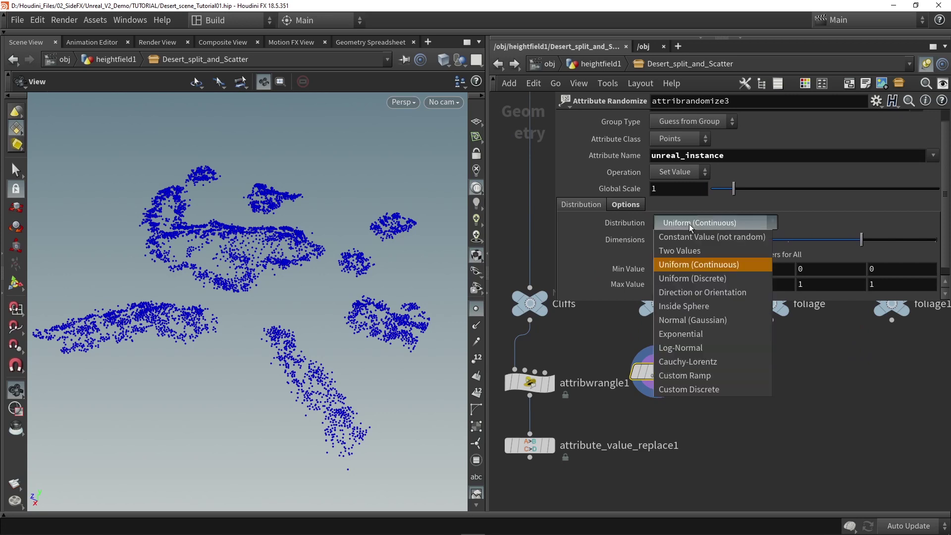
left_click(714, 389)
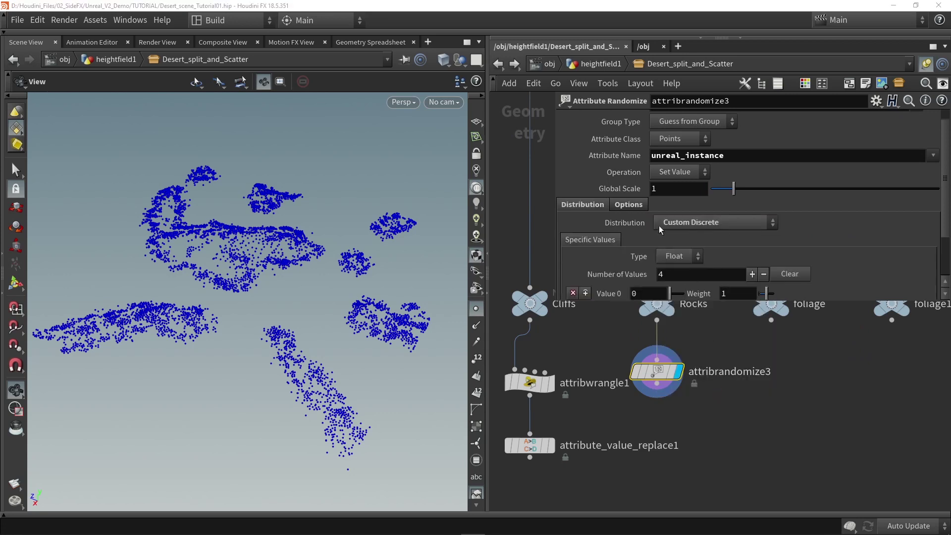
scroll(660, 229, "down", 3)
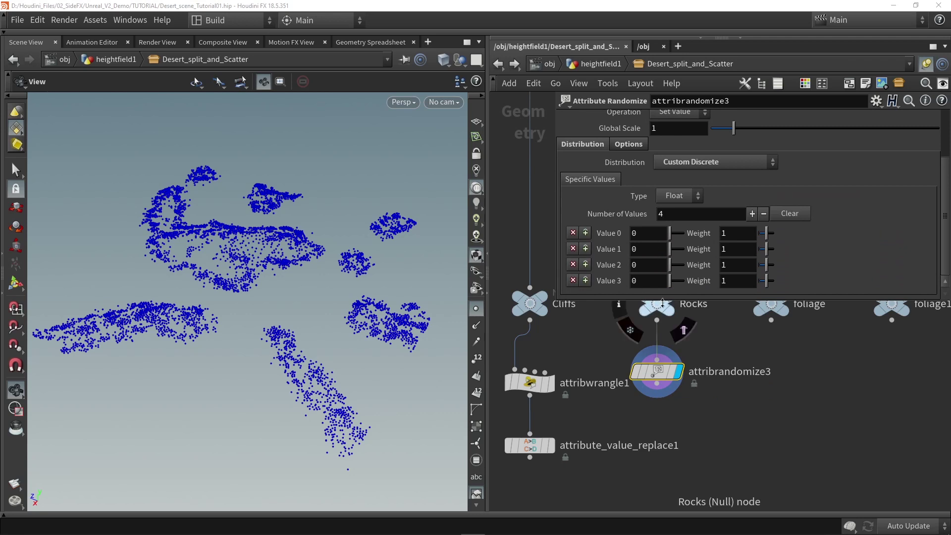
left_click(679, 196)
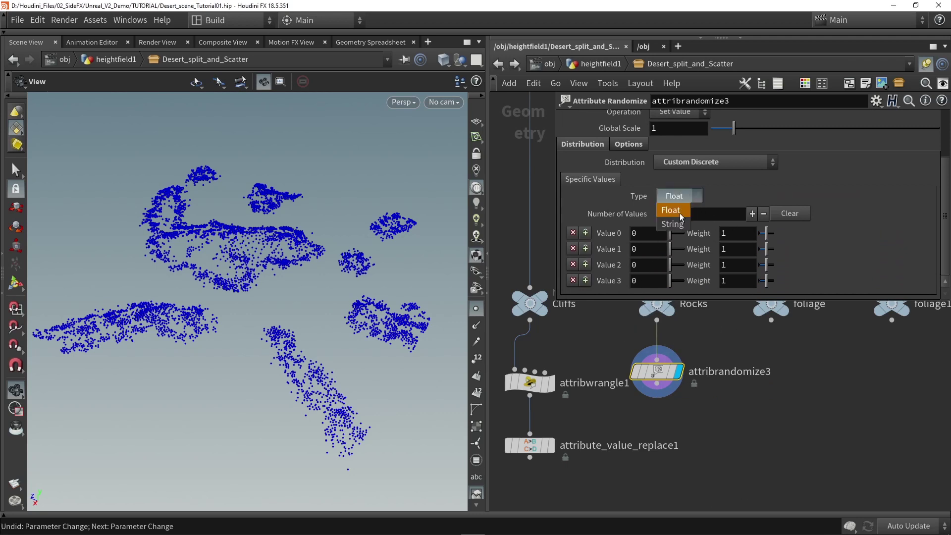
left_click(681, 220)
- Enter the placeholder "path to rocks" as Value 0 and try different value counts, ending with 3 values
left_click(705, 234)
type("path ")
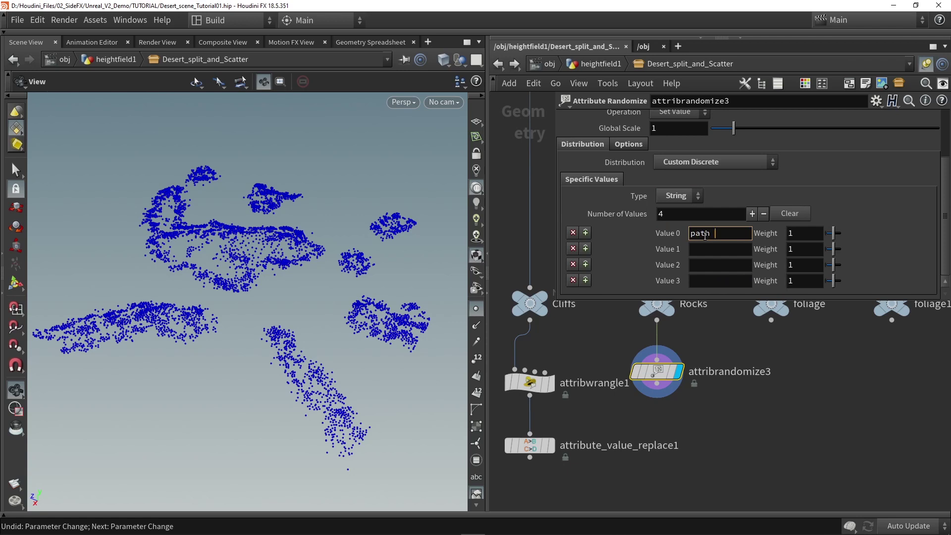
type("to socks")
left_click(752, 213)
left_click(752, 198)
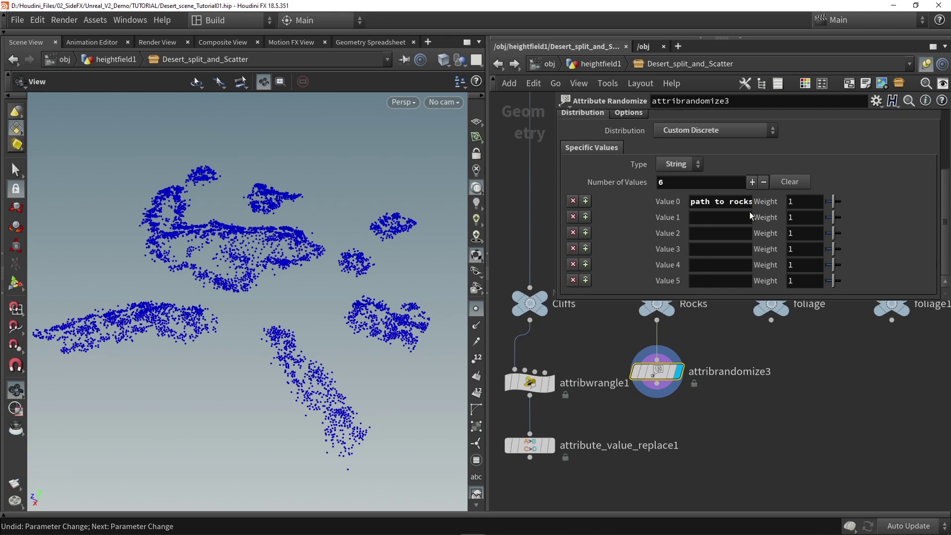
left_click(763, 182)
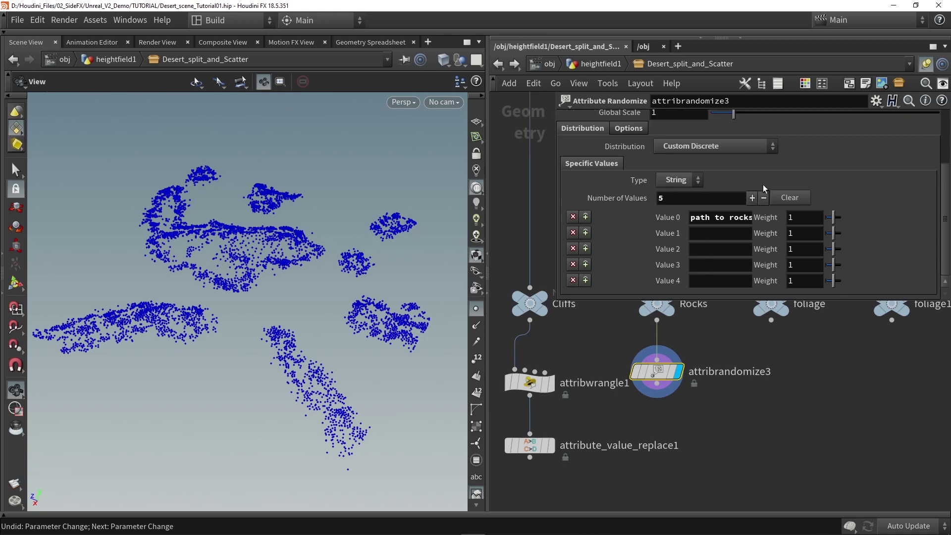
left_click(763, 197)
left_click(763, 214)
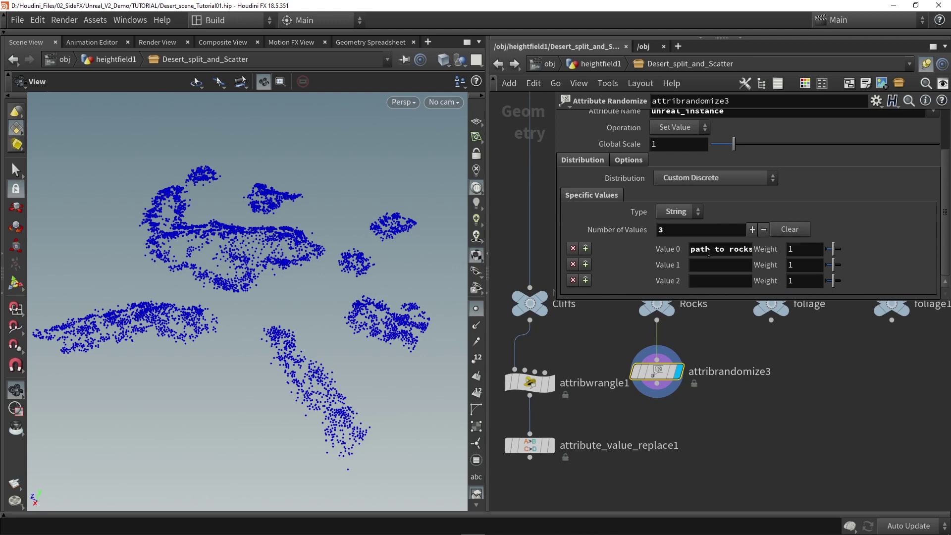
- Try a weight of 2 on Value 0, reset it to 1 and clear the placeholder text from Value 0
left_click_drag(834, 250, 841, 251)
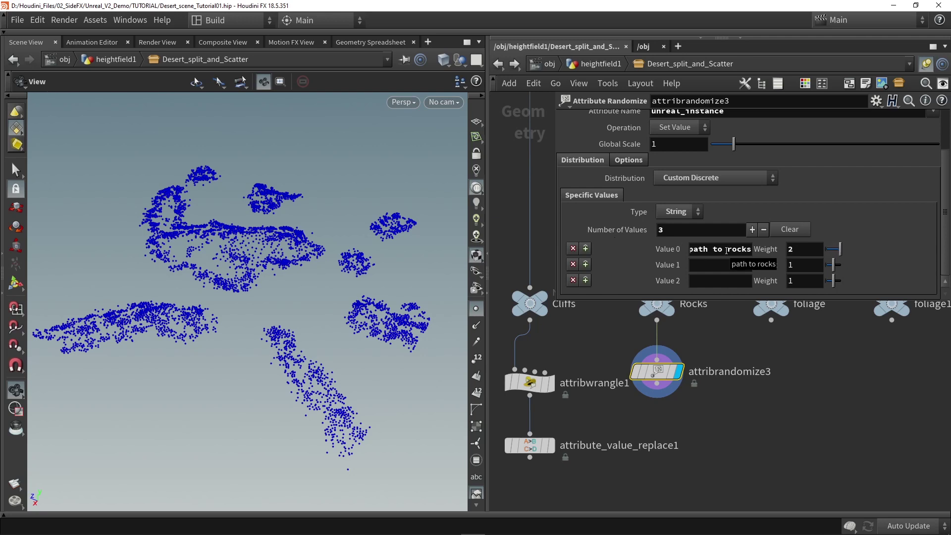
middle_click(807, 250, "ctrl")
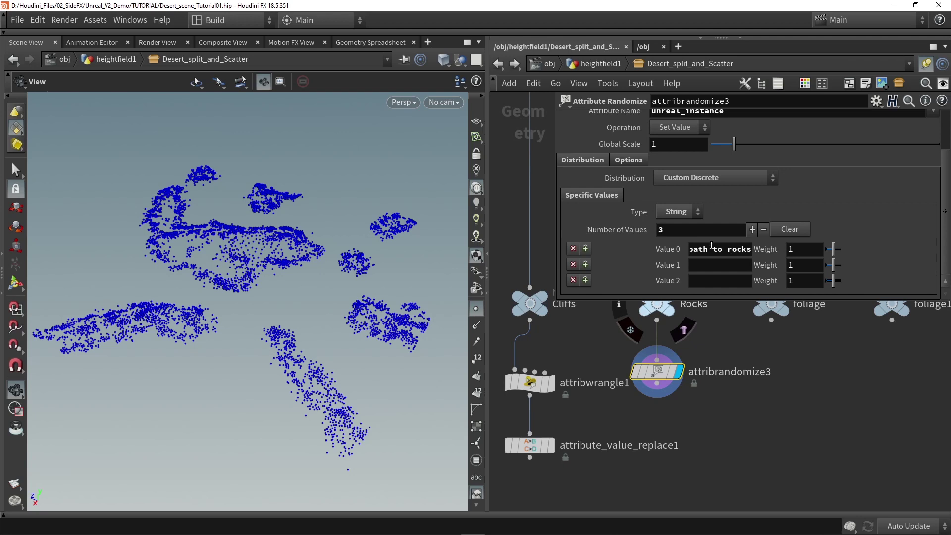
middle_click(710, 248, "ctrl")
- Switch to Unreal to copy the reference of static mesh ufilejqva_LOD5_1, paste it into Value 0 of attribrandomize3 and enlarge the parameter area
left_click_drag(673, 374, 673, 416)
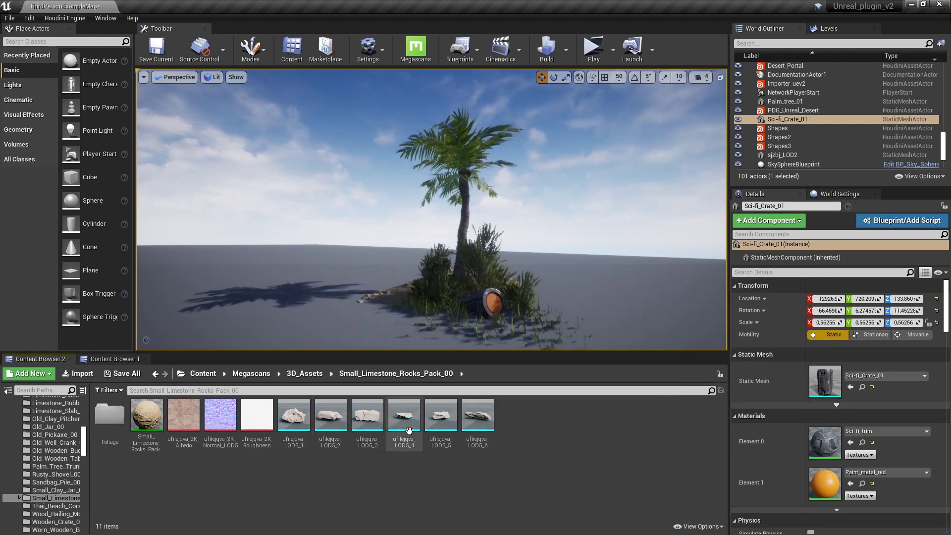
right_click(299, 417)
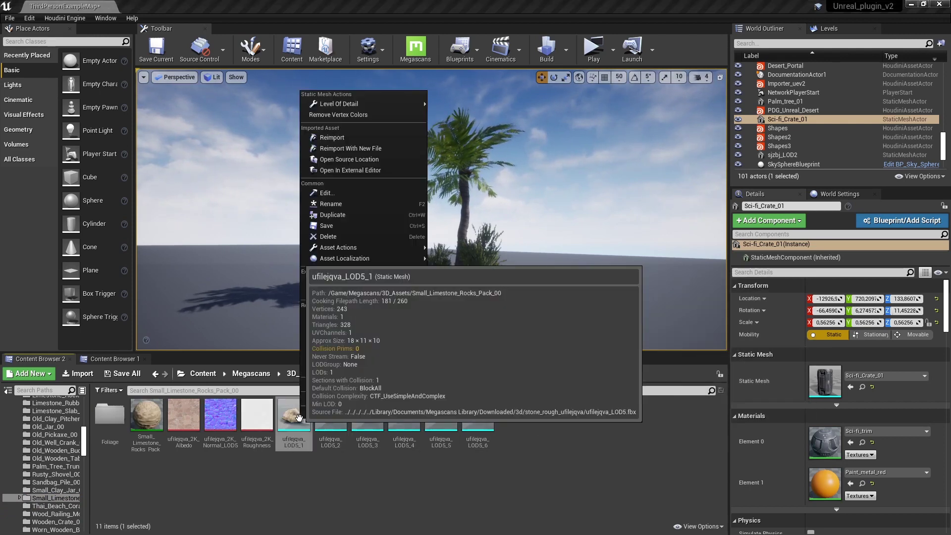
left_click(561, 422)
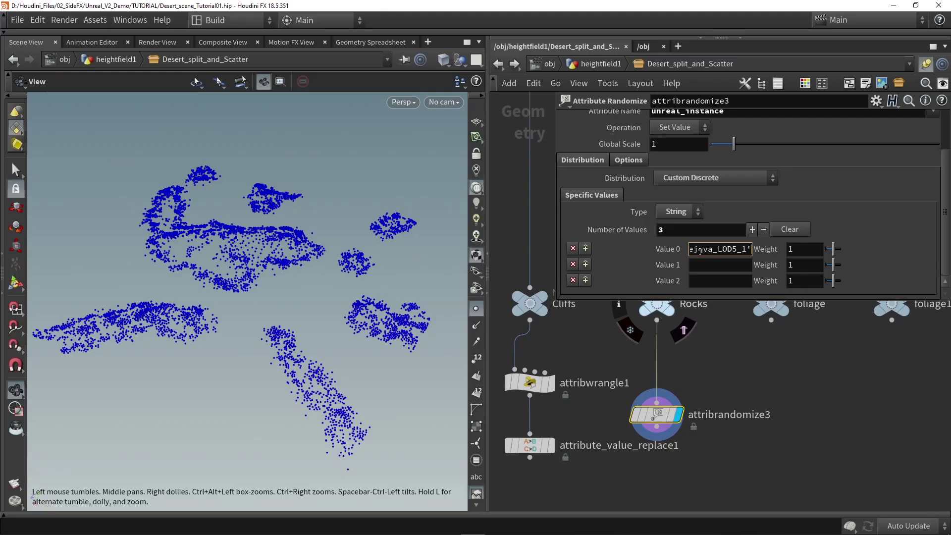
left_click(770, 379)
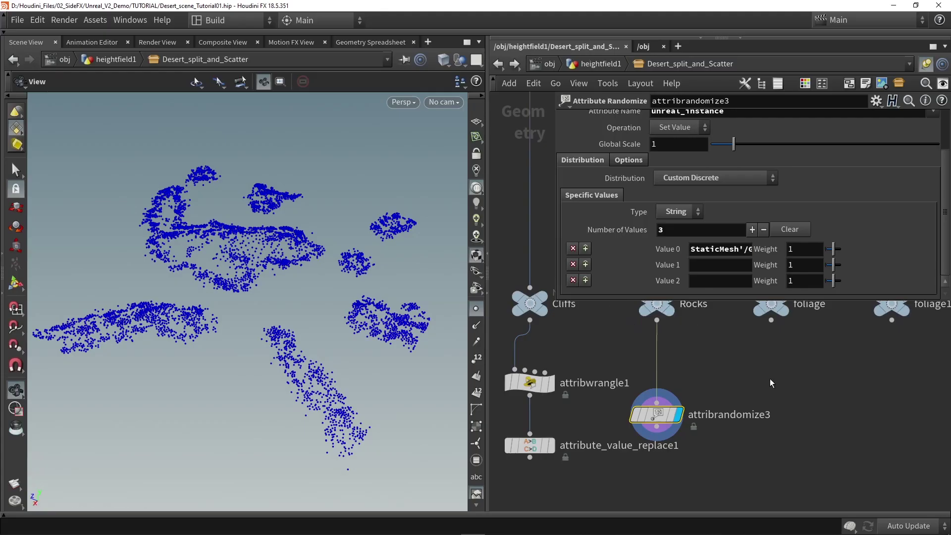
left_click_drag(559, 303, 536, 342)
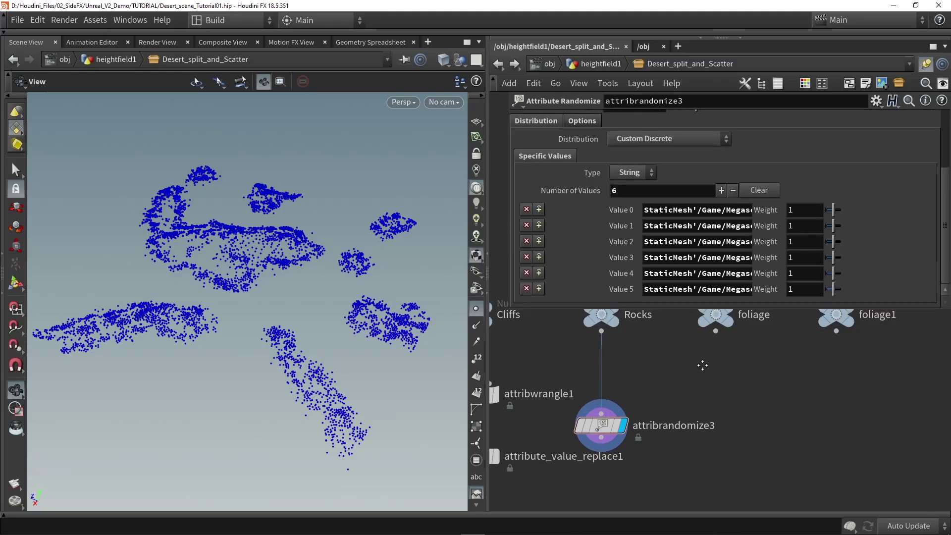
- Display the foliage null and examine its scattered points in the 3D scene
middle_click_drag(708, 371, 661, 395)
scroll(656, 395, "down", 2)
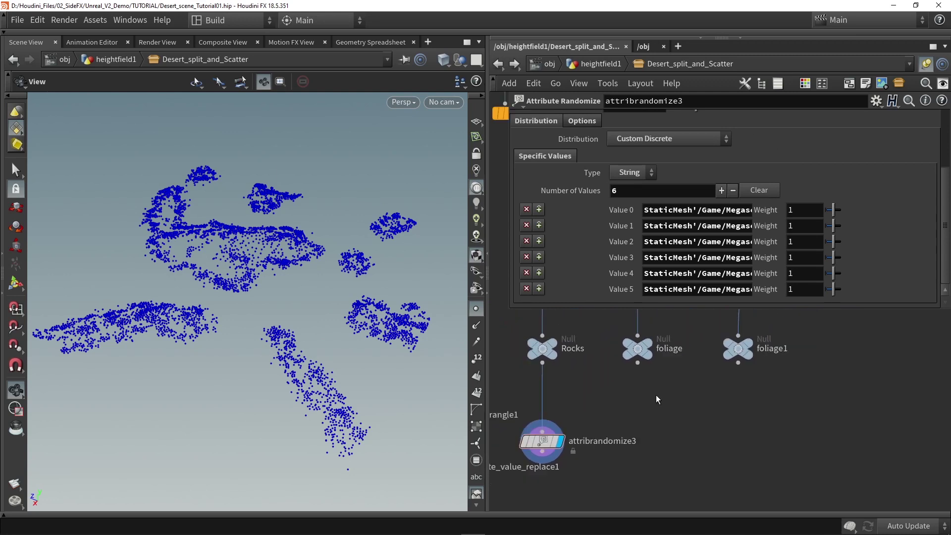
scroll(644, 350, "up", 2)
left_click(660, 323)
left_click(642, 349)
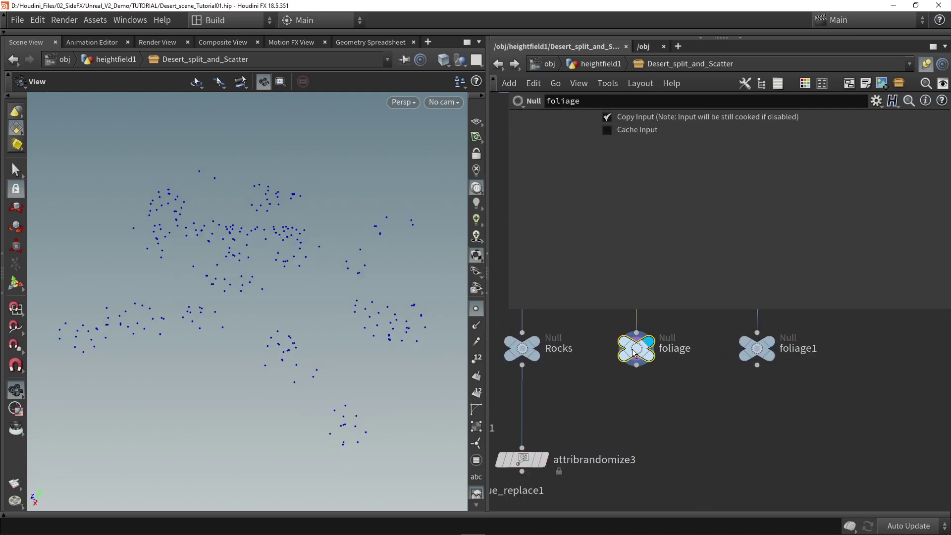
left_click_drag(361, 325, 331, 310)
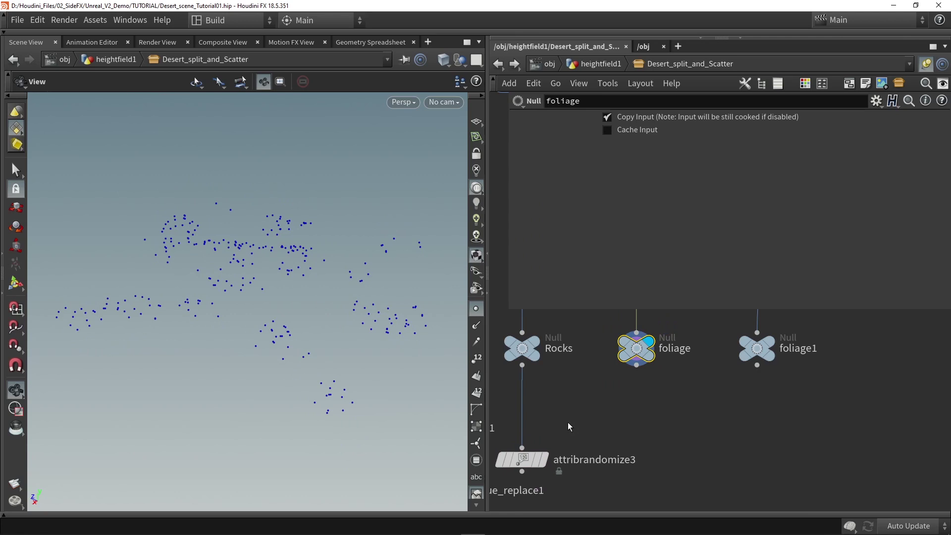
- Duplicate attribrandomize3 below the foliage null, display the copy and wire it to the foliage null's output
left_click_drag(530, 462, 637, 436, "alt")
left_click(659, 432)
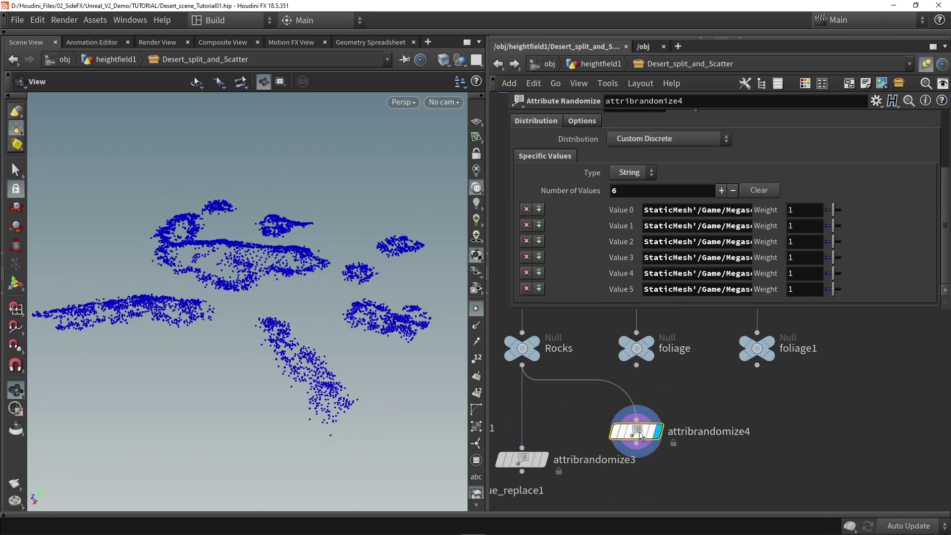
left_click_drag(636, 366, 637, 420)
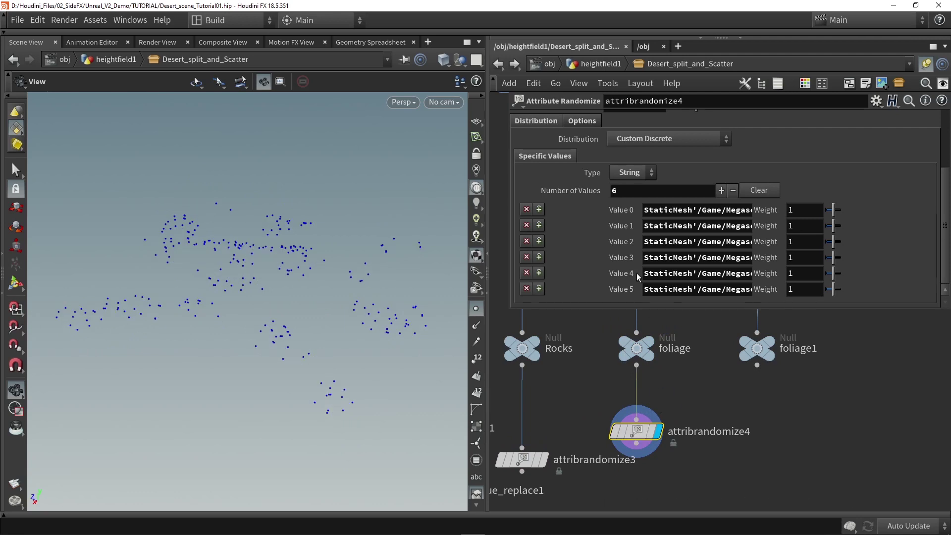
- Clear all six static mesh values on attribrandomize4 and reduce the number of values to 2
middle_click(665, 213, "ctrl")
middle_click(664, 228, "ctrl")
middle_click(666, 243, "ctrl")
middle_click(667, 259, "ctrl")
middle_click(667, 275, "ctrl")
middle_click(667, 291, "ctrl")
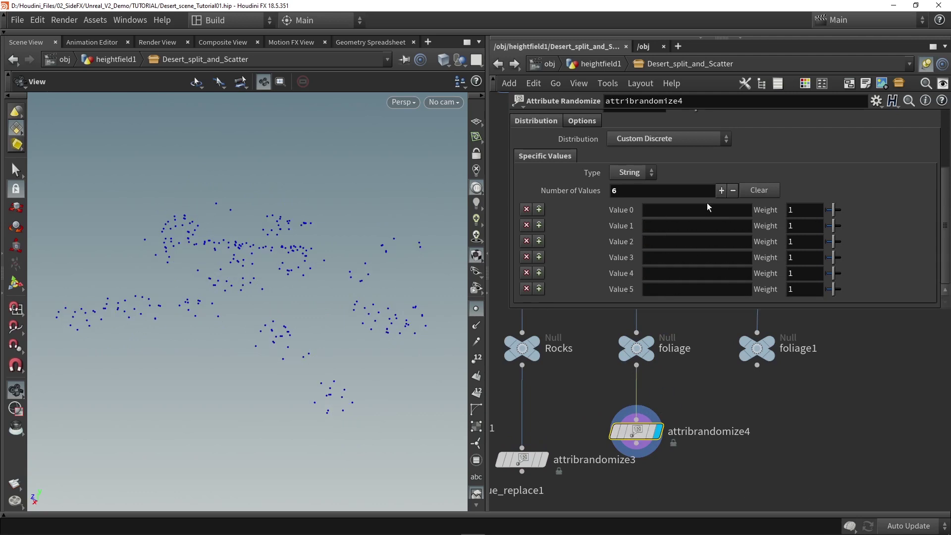
middle_click(601, 189, "ctrl")
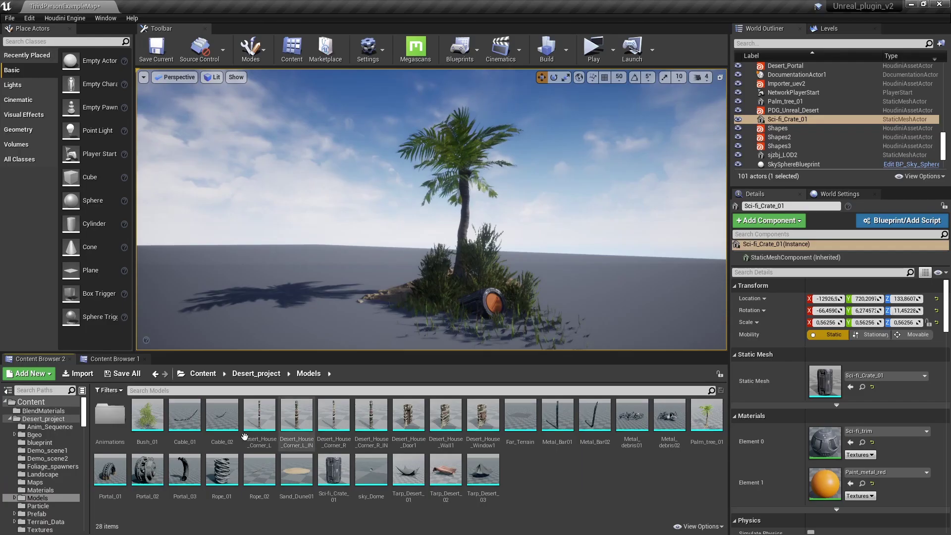
- Copy the Bush_01 static mesh reference from Unreal's Models folder, paste it into Value 0 of attribrandomize4 and reduce the number of values to 1
left_click(152, 427)
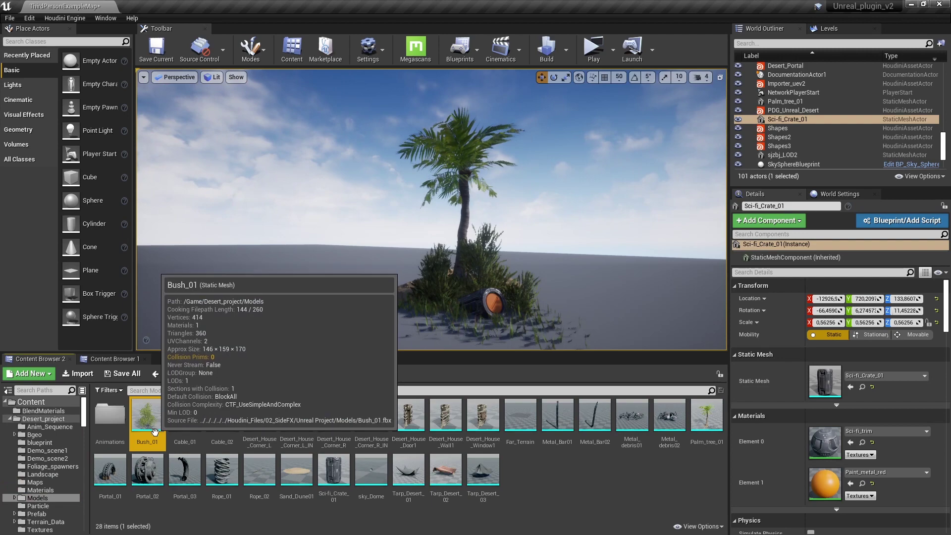
right_click(155, 432)
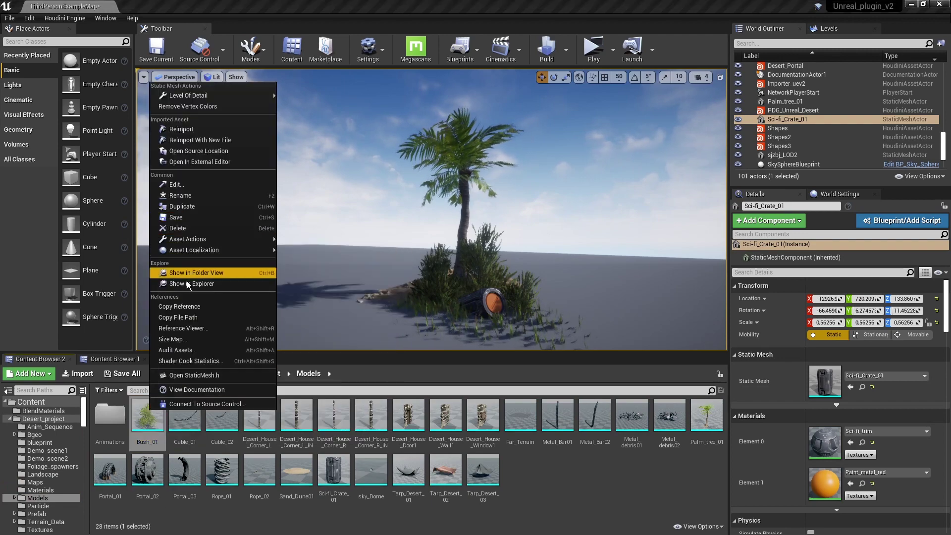
left_click(178, 317)
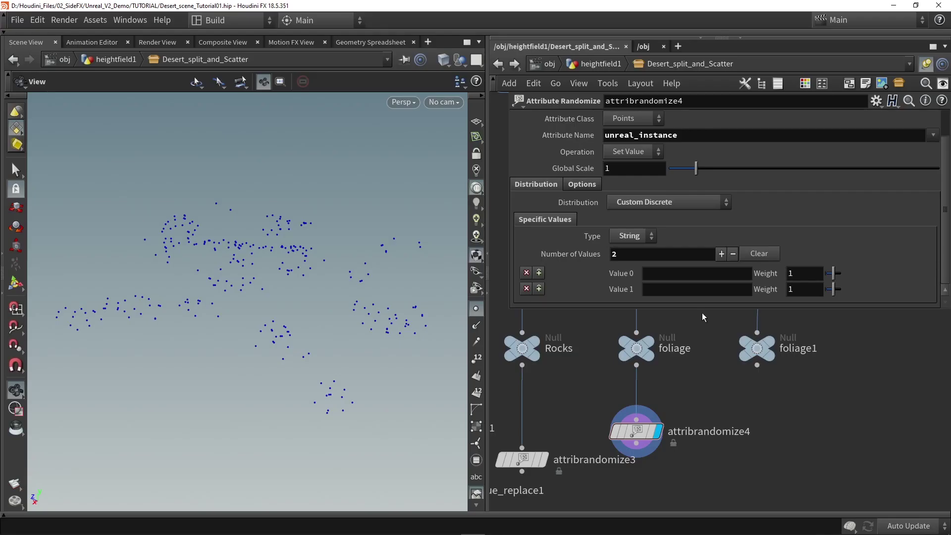
key("ctrl+v")
left_click(749, 375)
left_click(724, 408)
left_click(668, 289)
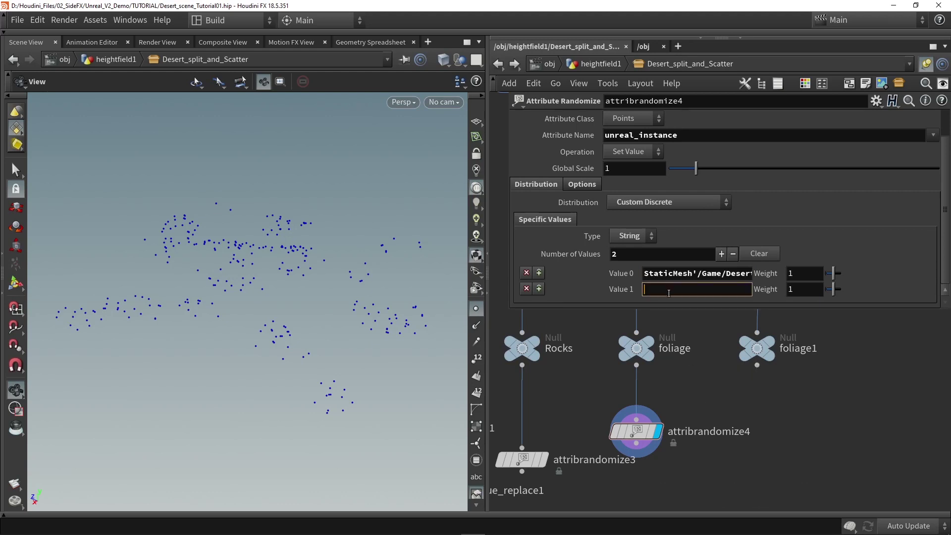
left_click(733, 254)
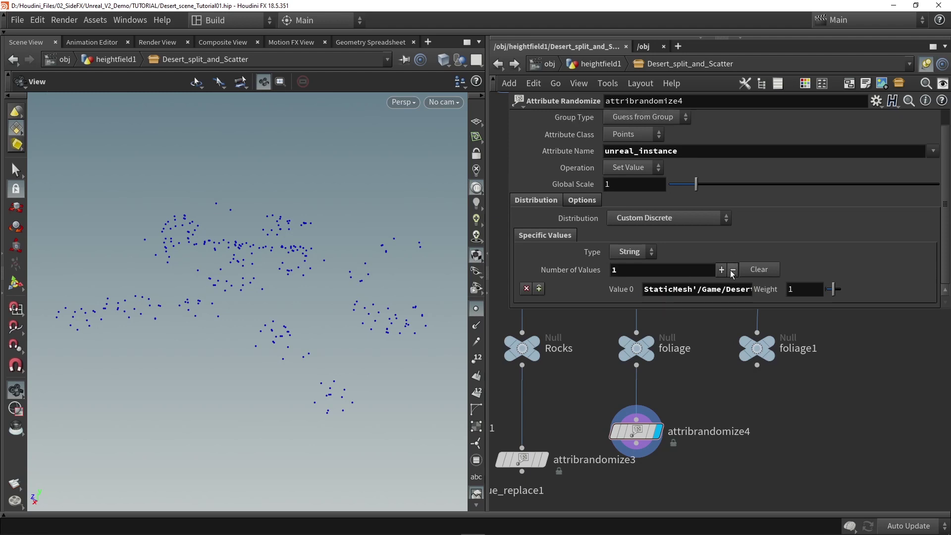
- Display the foliage1 null to view its points and rename it to portals
middle_click_drag(721, 394, 648, 409)
scroll(649, 409, "down", 7)
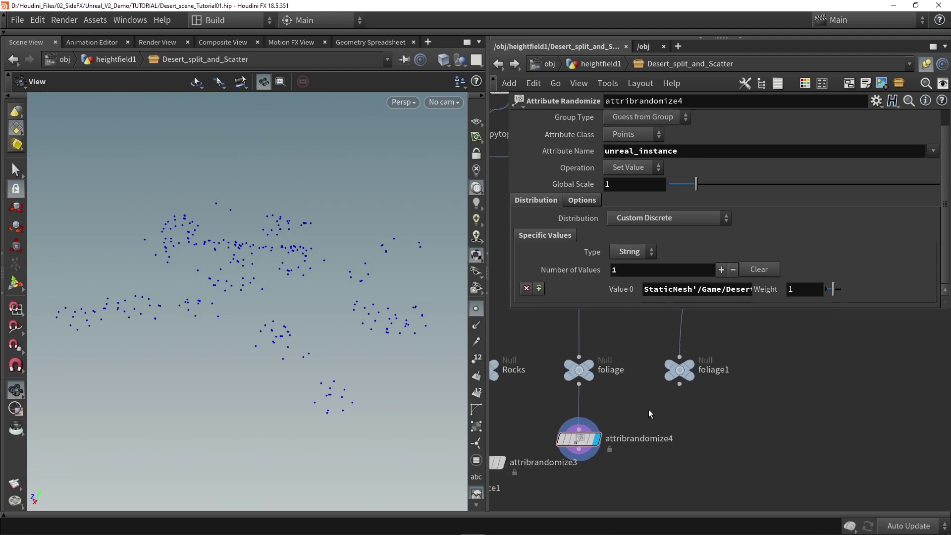
scroll(649, 409, "up", 7)
left_click(699, 351)
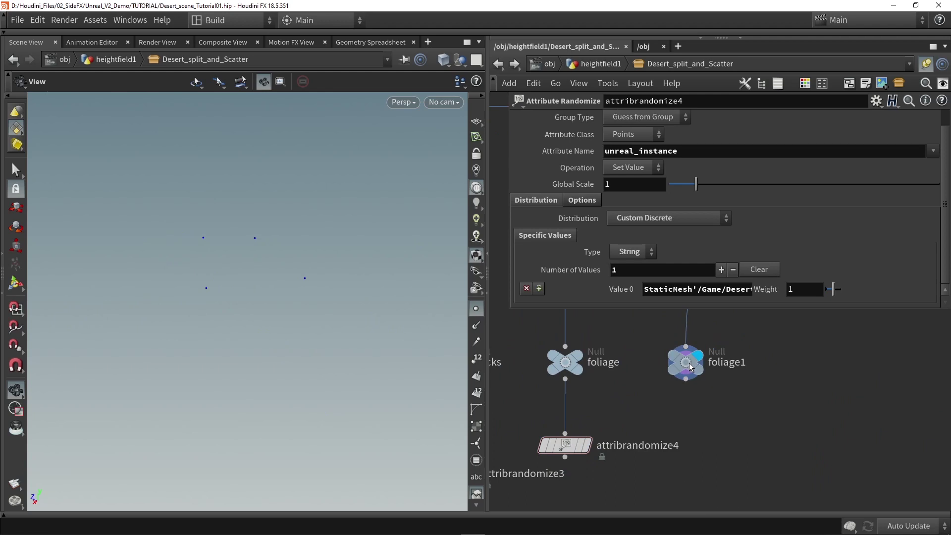
left_click(688, 363)
middle_click_drag(762, 418, 670, 454)
double_click(644, 400)
type("portals")
key("Return")
- Duplicate the attribwrangle1 and attribute_value_replace1 pair below the portals null and wire the null's output into the copied wrangle's first input
middle_click_drag(643, 397, 691, 403)
scroll(675, 400, "down", 3)
middle_click_drag(526, 408, 563, 394)
scroll(564, 394, "up", 2)
left_click(566, 436)
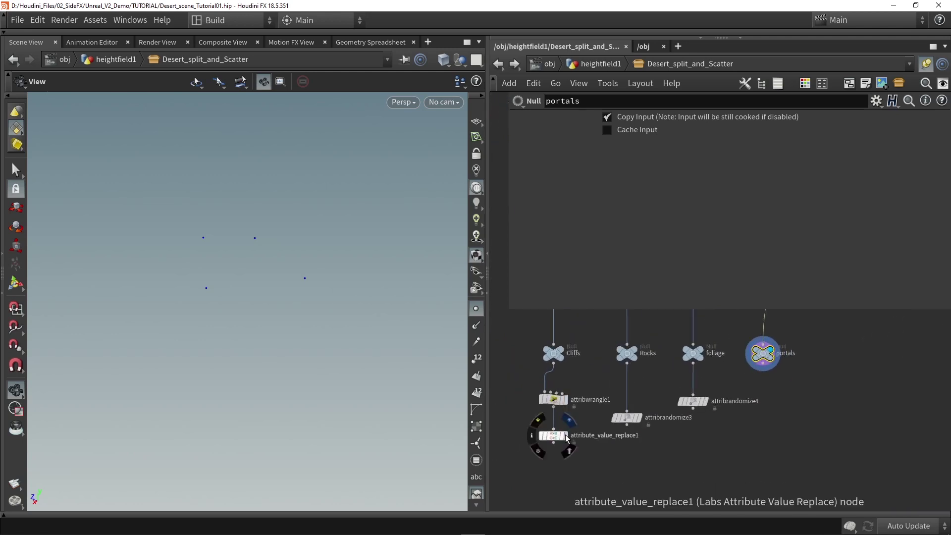
left_click_drag(337, 349, 239, 351)
left_click_drag(587, 488, 779, 403)
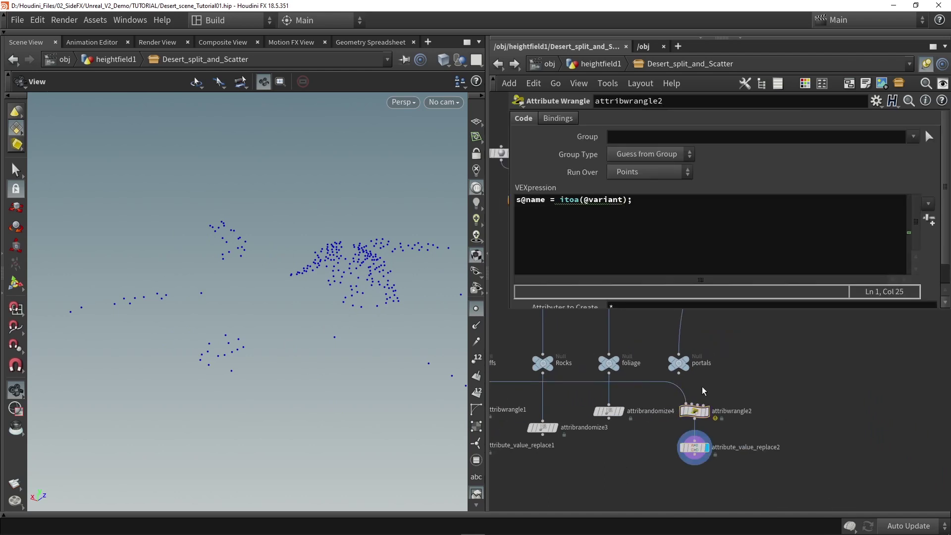
scroll(703, 387, "up", 3)
left_click_drag(665, 362, 680, 426)
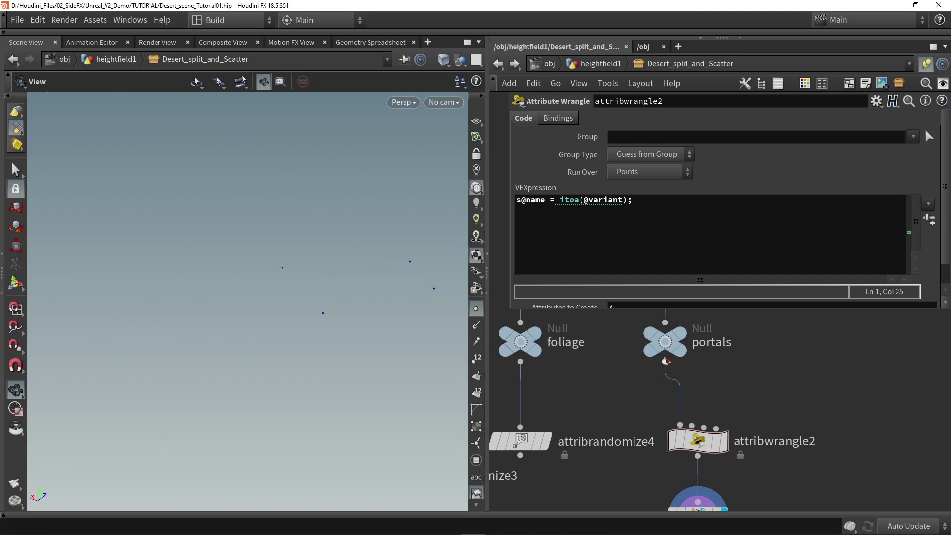
- Check the portals null's point attributes, then align the copied wrangle pair beneath it and display attribute_value_replace2
middle_click(642, 347)
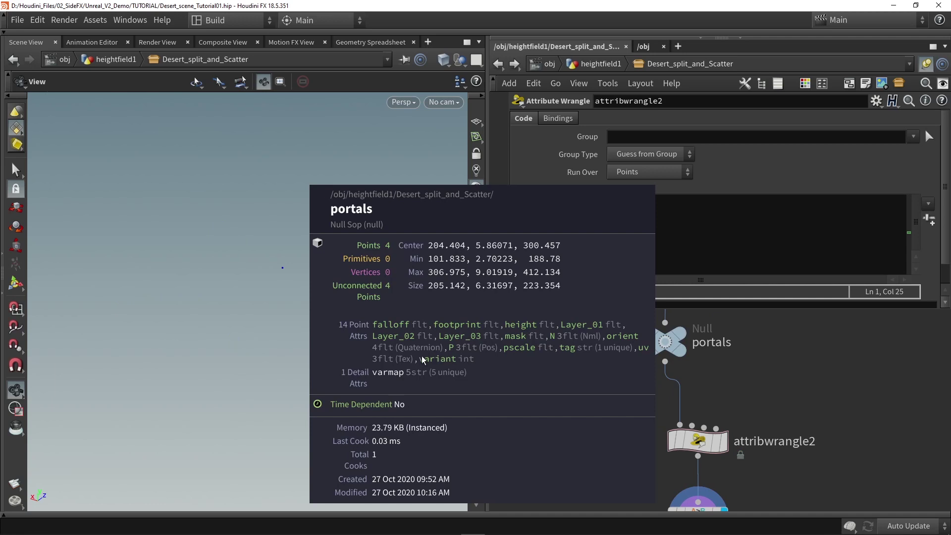
middle_click_drag(771, 416, 765, 364)
left_click(717, 391)
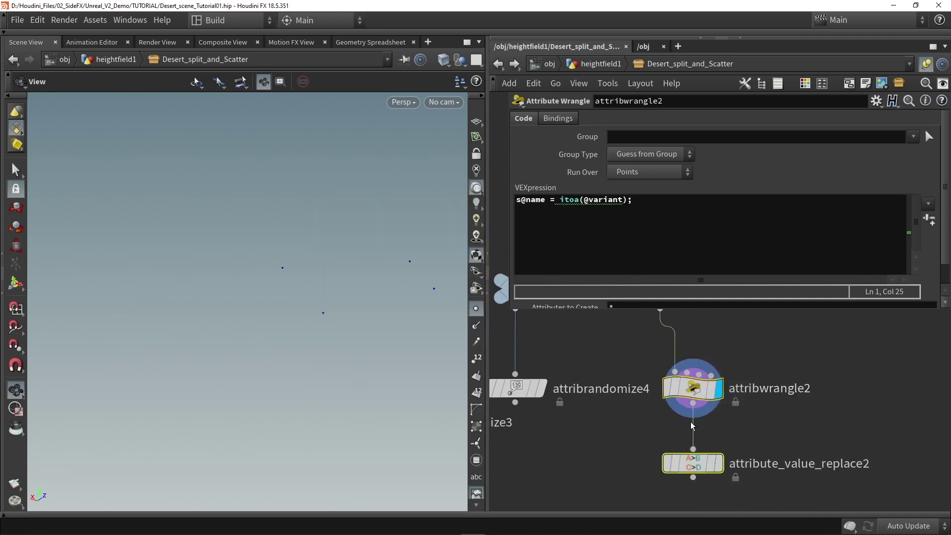
left_click_drag(694, 391, 661, 377)
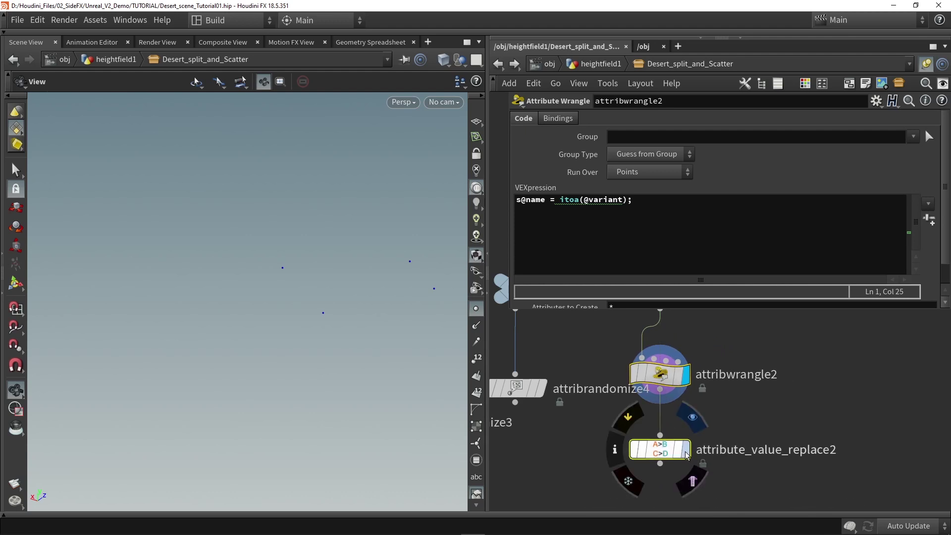
left_click(660, 452)
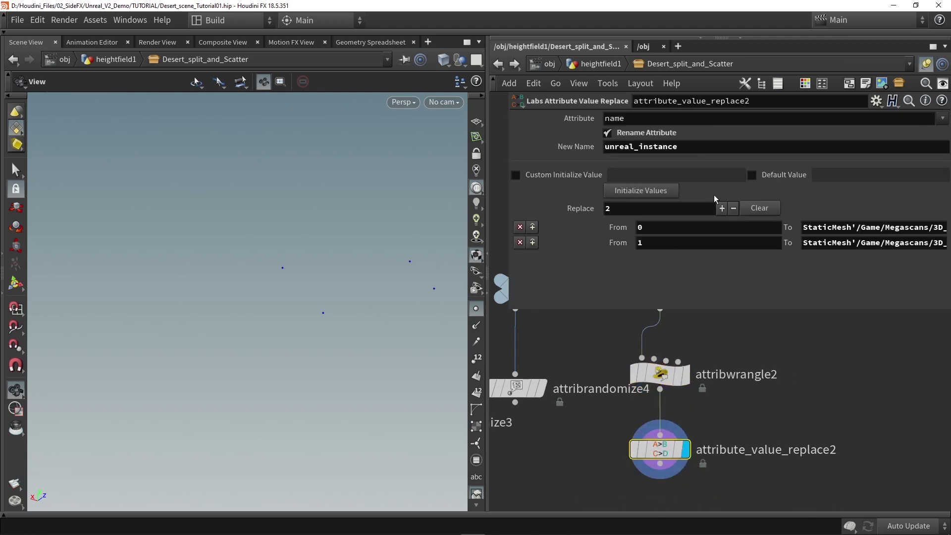
- Initialize the replacement values on attribute_value_replace2 from the incoming variants and add a third entry with From value 0
left_click(655, 191)
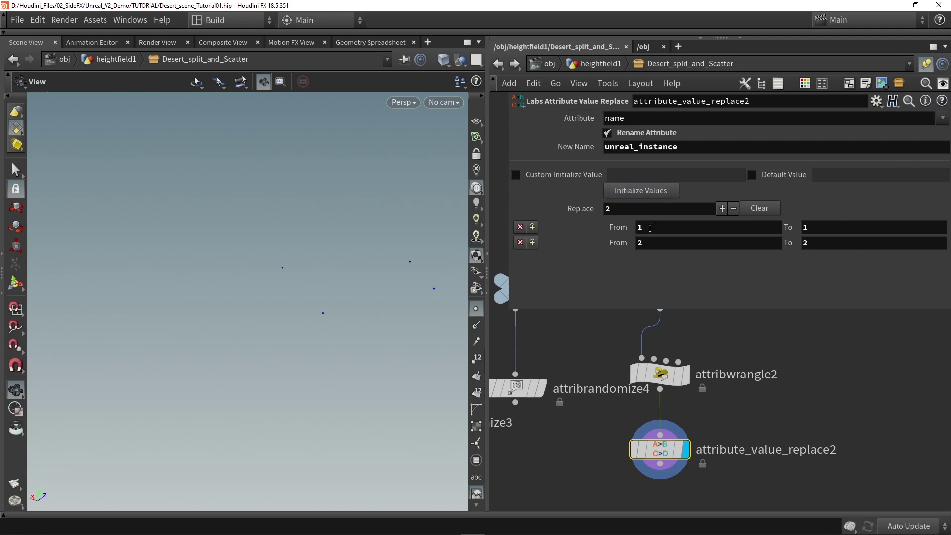
left_click(722, 209)
left_click(649, 259)
key("Return")
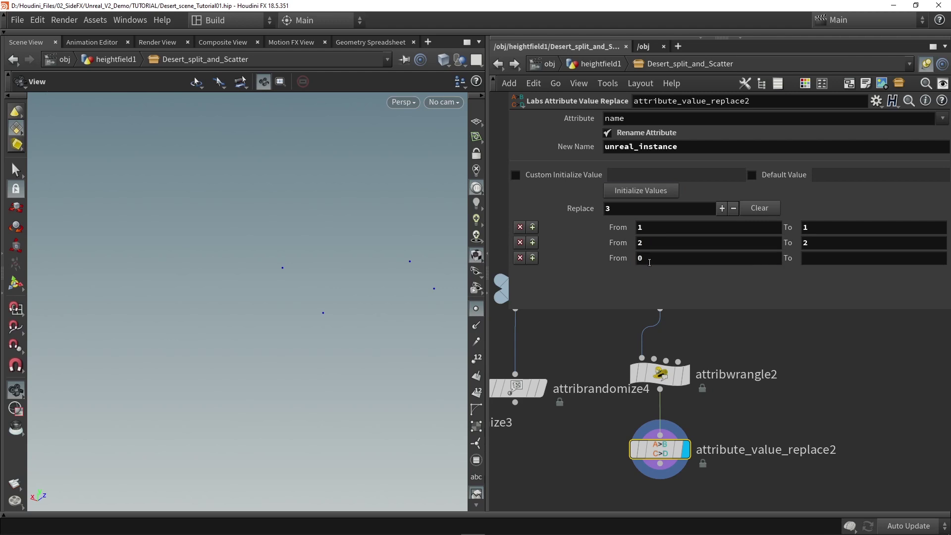
- Review the portals null, then return to attribute_value_replace2 and clear the To values for entries 1 and 2
middle_click_drag(698, 327, 654, 407)
scroll(654, 407, "up", 2)
left_click(626, 352)
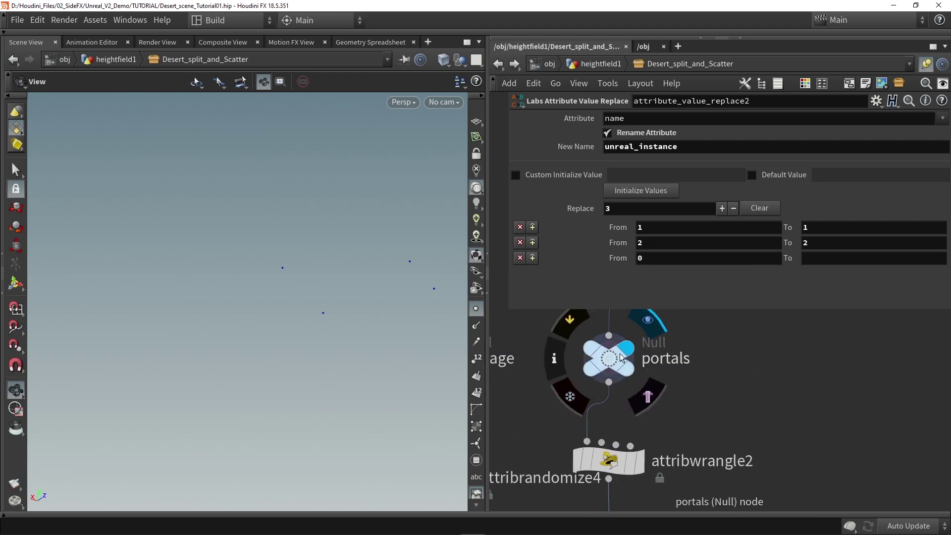
left_click(621, 360)
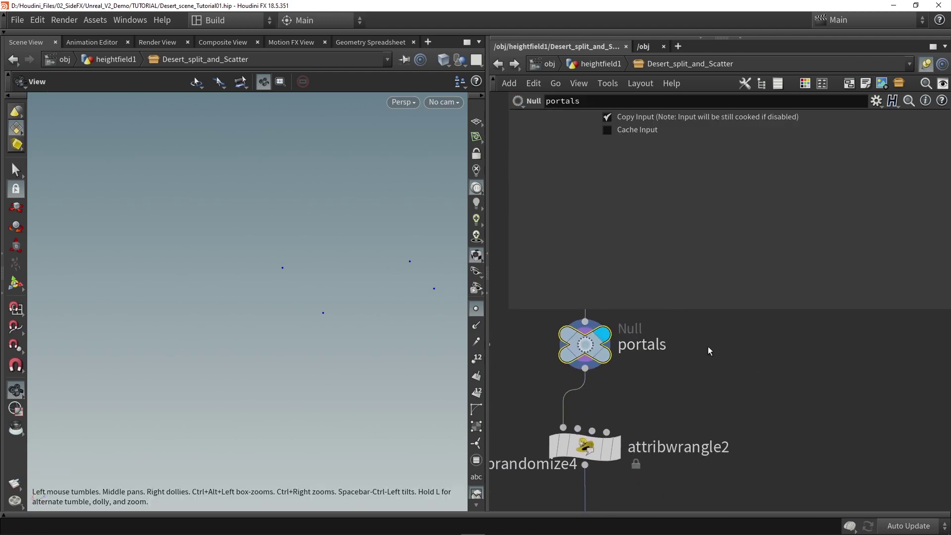
scroll(706, 352, "down", 3)
left_click(637, 460)
left_click(822, 231)
left_click(853, 242)
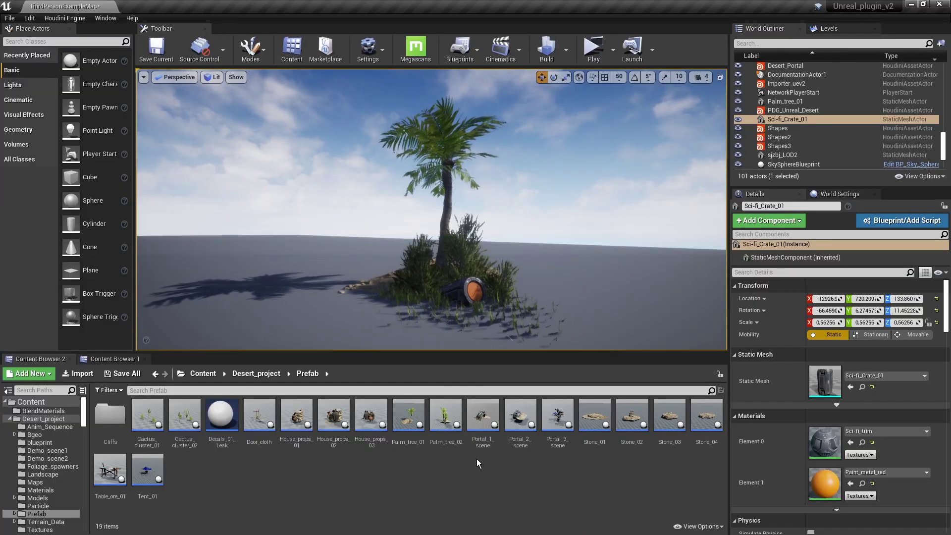
- Switch to Unreal, preview the Portal_1_scene blueprint in the level from several angles and delete the placed actor
left_click(486, 414)
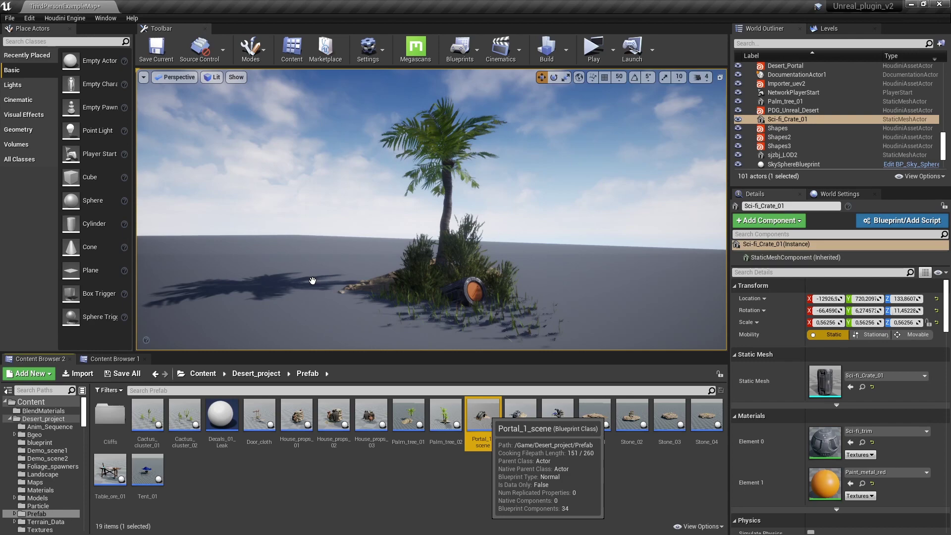
left_click_drag(313, 281, 351, 263)
key("g")
right_click_drag(351, 263, 385, 233)
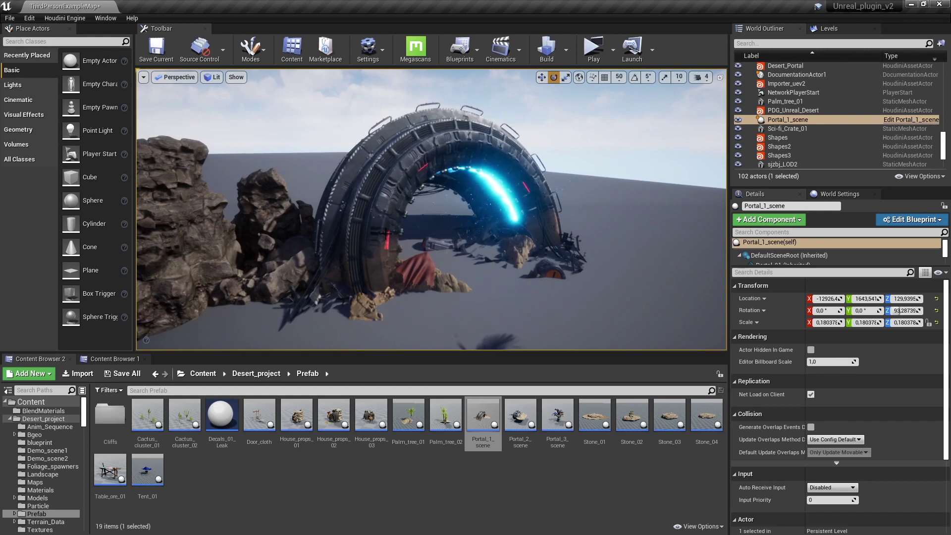
right_click_drag(545, 275, 192, 199)
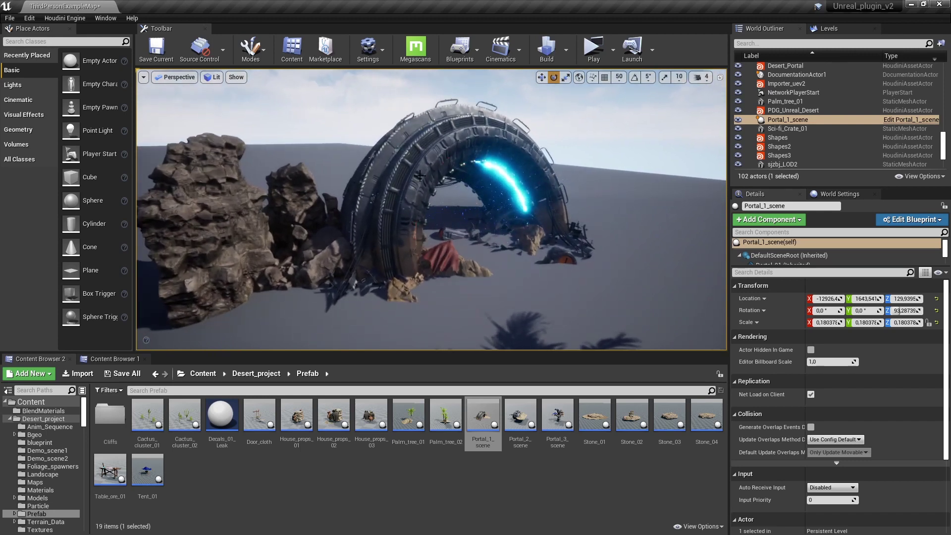
right_click_drag(366, 155, 510, 212)
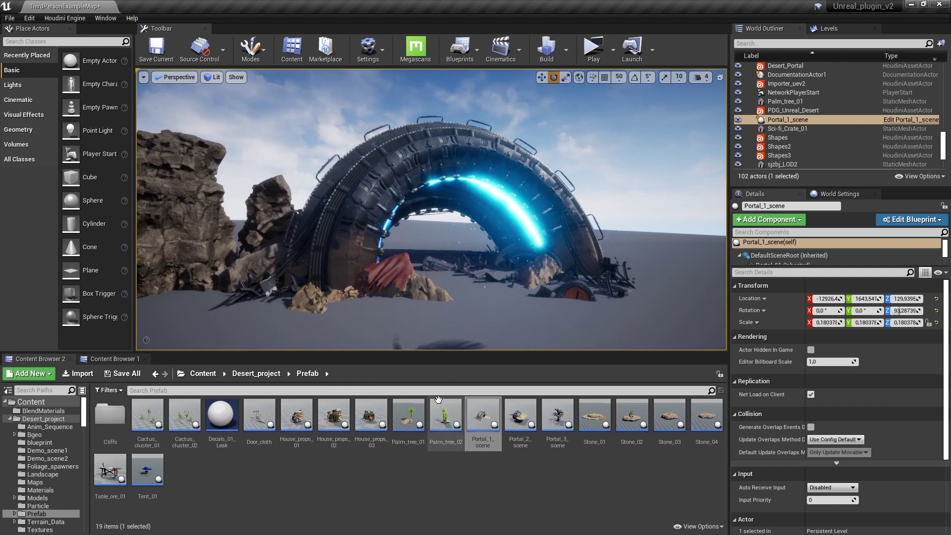
left_click(372, 189)
key("Delete")
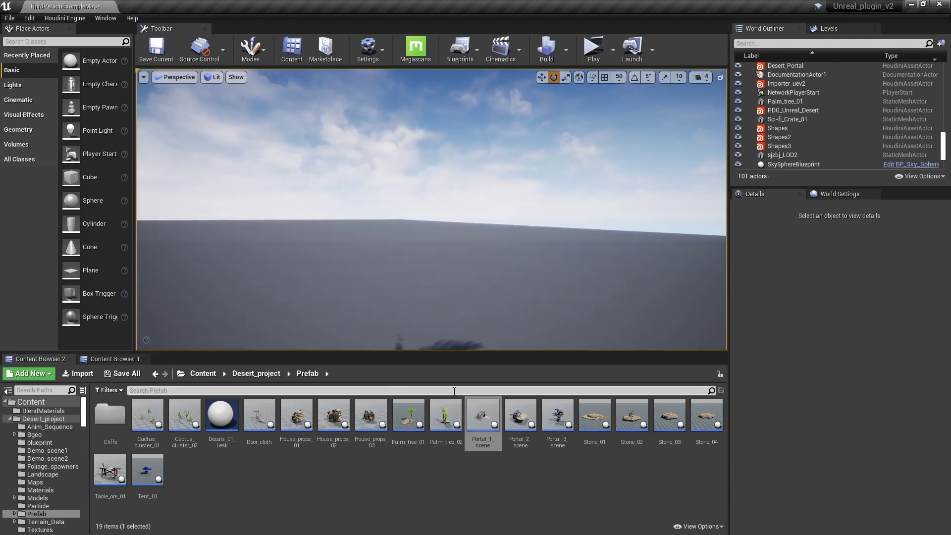
- Copy the Portal_1_scene blueprint reference and paste it into Houdini as the To value for entry 0 on attribute_value_replace2
right_click(488, 405)
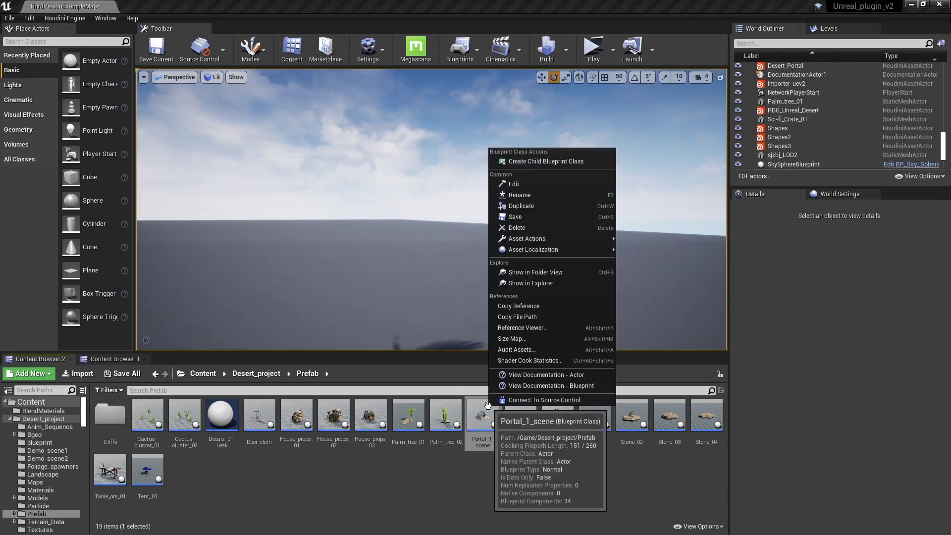
left_click(513, 307)
left_click(484, 491)
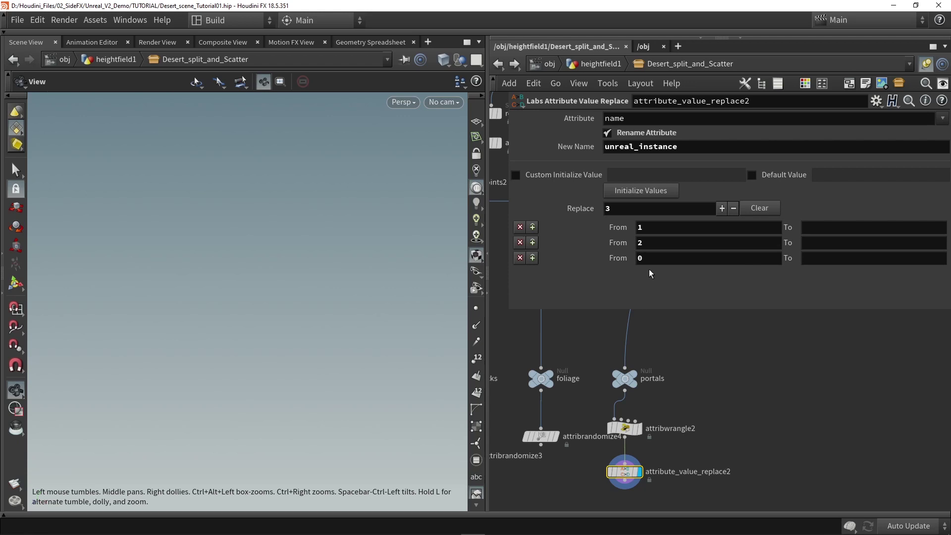
left_click(651, 260)
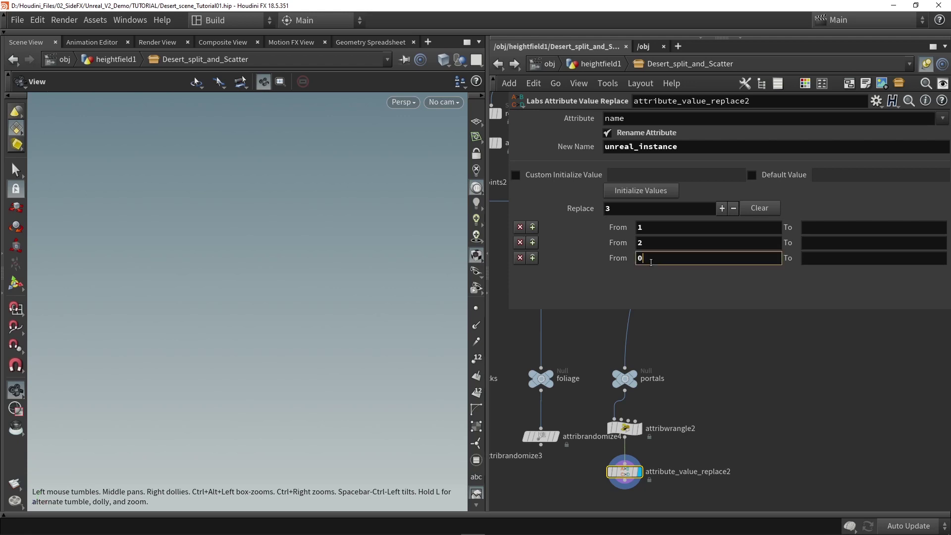
left_click(820, 257)
key("ctrl+v")
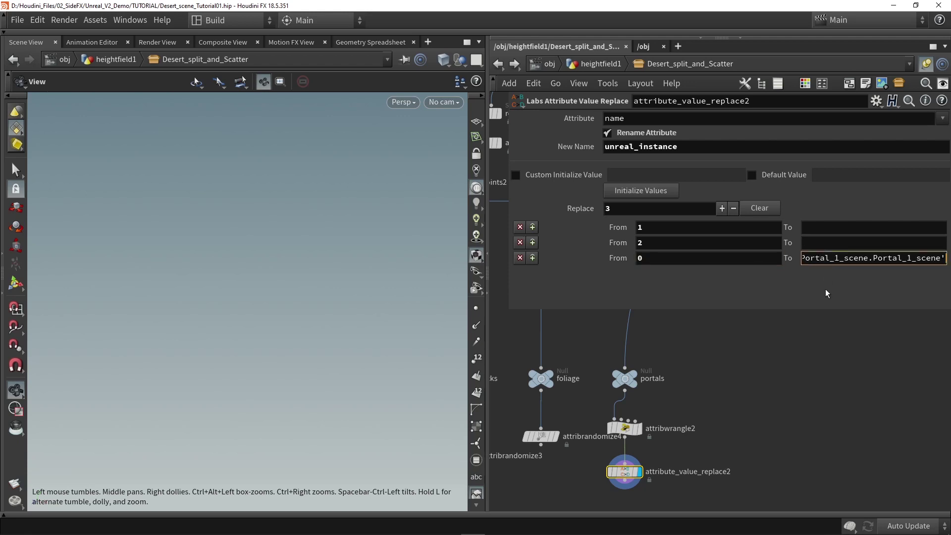
- Fill the To values for entries 2 and 1 on attribute_value_replace2 with Desert_project blueprint references
left_click(829, 385)
left_click(827, 244)
left_click(824, 229)
left_click(804, 351)
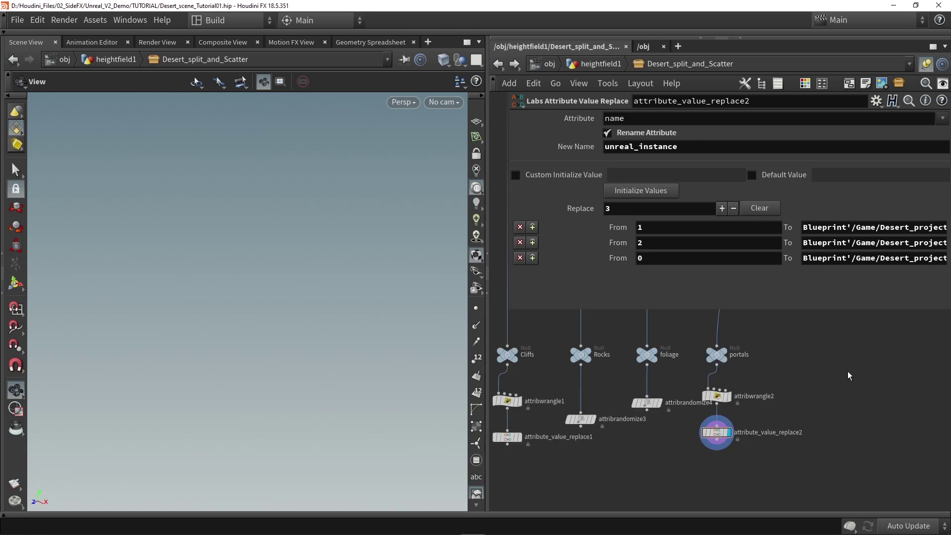
- Combine attribute_value_replace1, attribrandomize3, attribrandomize4 and attribute_value_replace2 in a new Merge node below them and display it
scroll(849, 376, "down", 2)
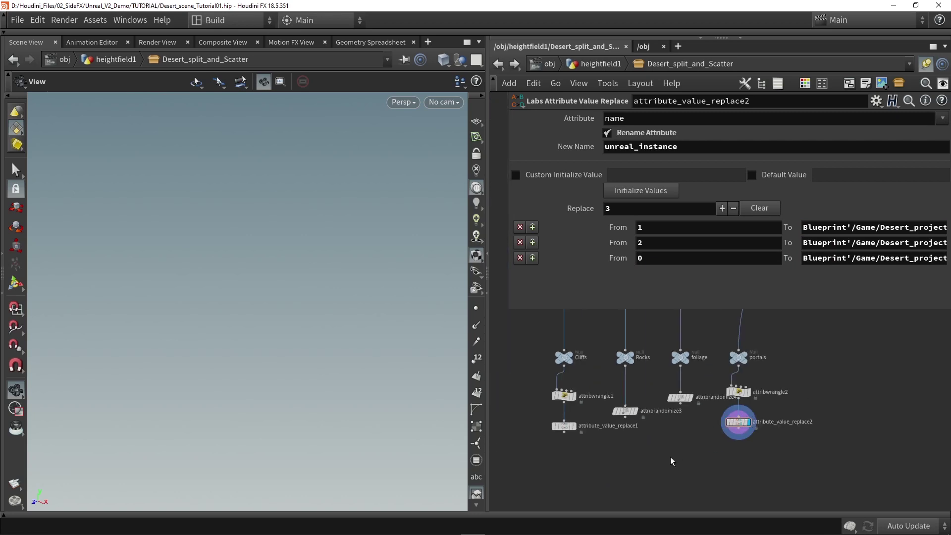
scroll(671, 460, "up", 2)
left_click_drag(689, 395, 689, 406)
left_click_drag(837, 455, 511, 390)
middle_click_drag(628, 462, 680, 418)
left_click(738, 367)
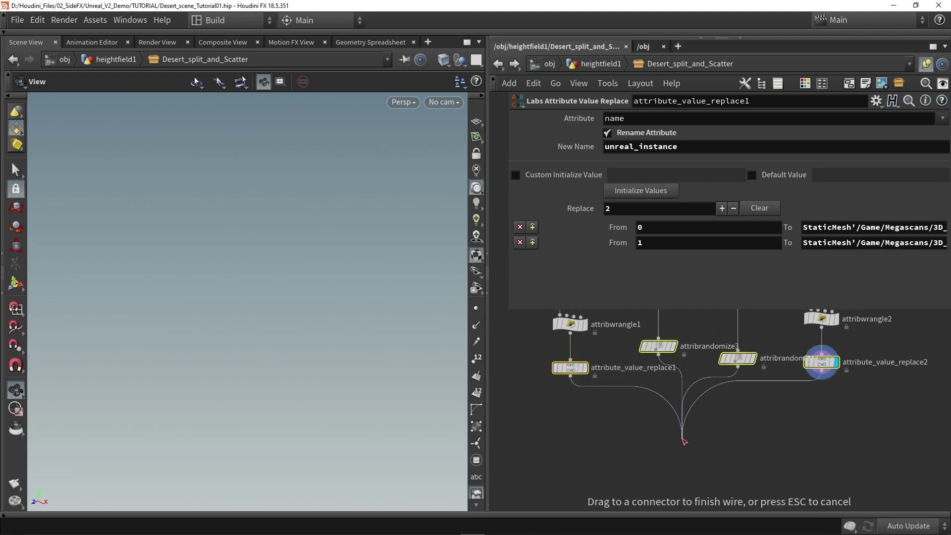
left_click_drag(683, 440, 682, 439, "alt")
key("Escape")
left_click(683, 440)
- Frame the merged points in the scene and examine the Merge node's information for its point attributes, including unreal_instance
key("space+g")
left_click_drag(318, 354, 286, 313)
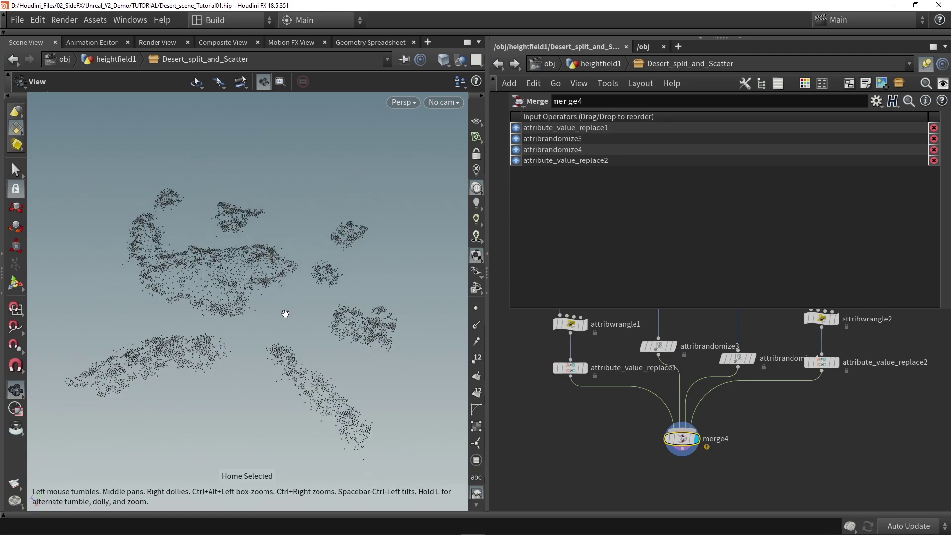
middle_click_drag(794, 433, 765, 393)
middle_click(656, 400)
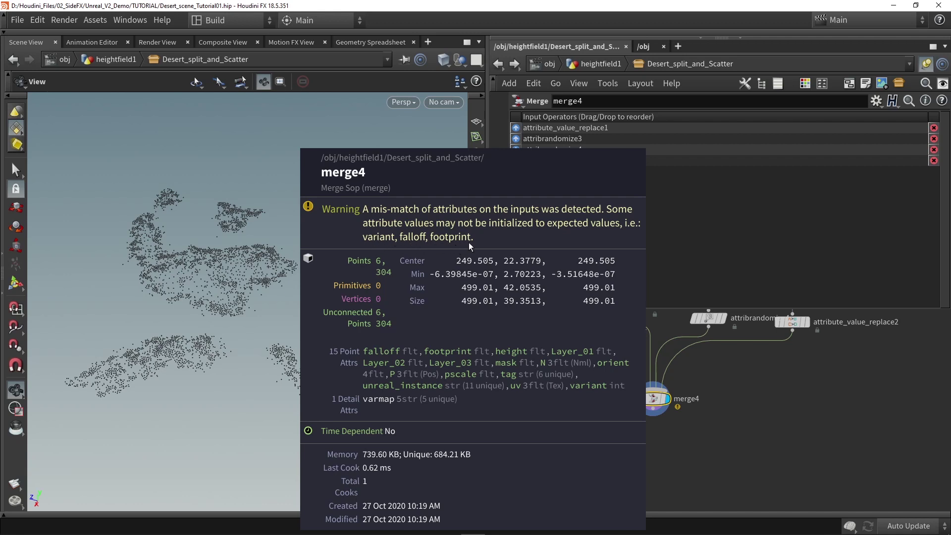
middle_click_drag(469, 243, 470, 242)
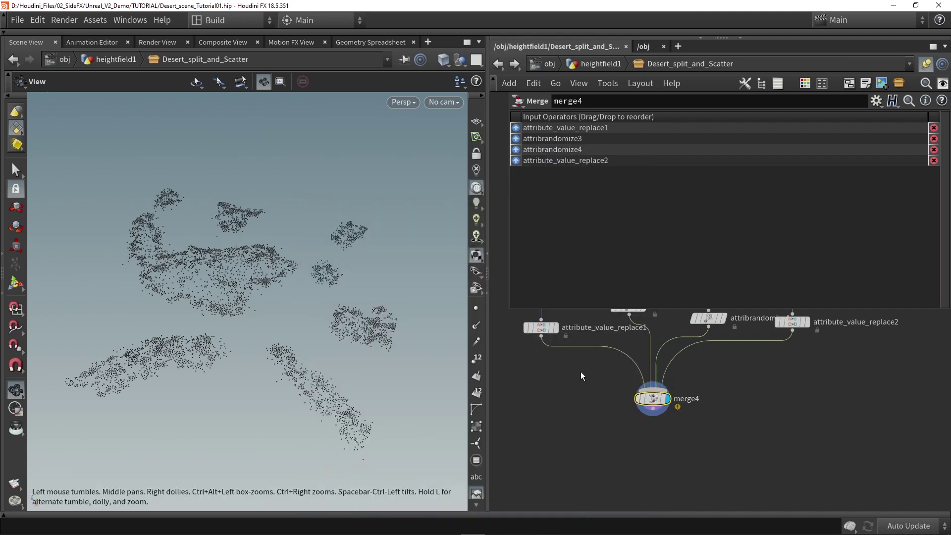
middle_click_drag(581, 371, 555, 418)
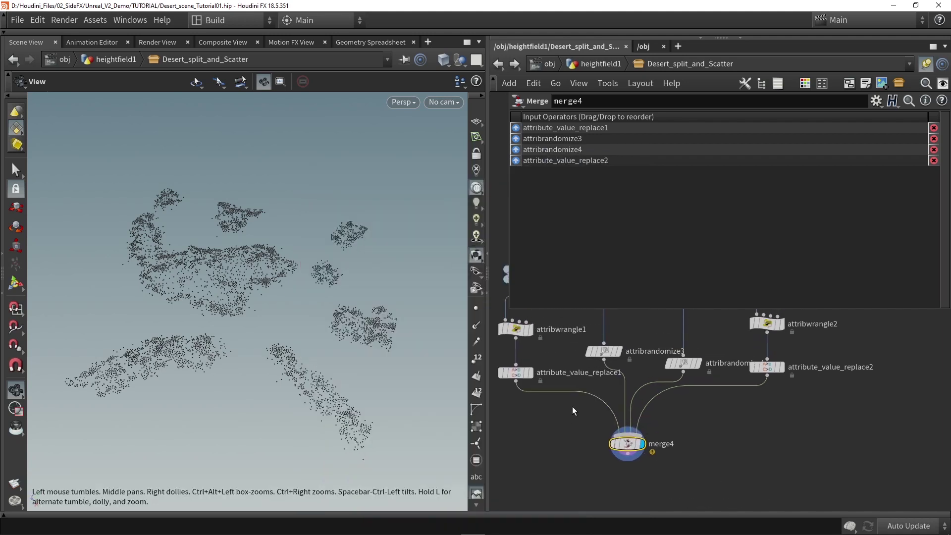
middle_click(627, 441)
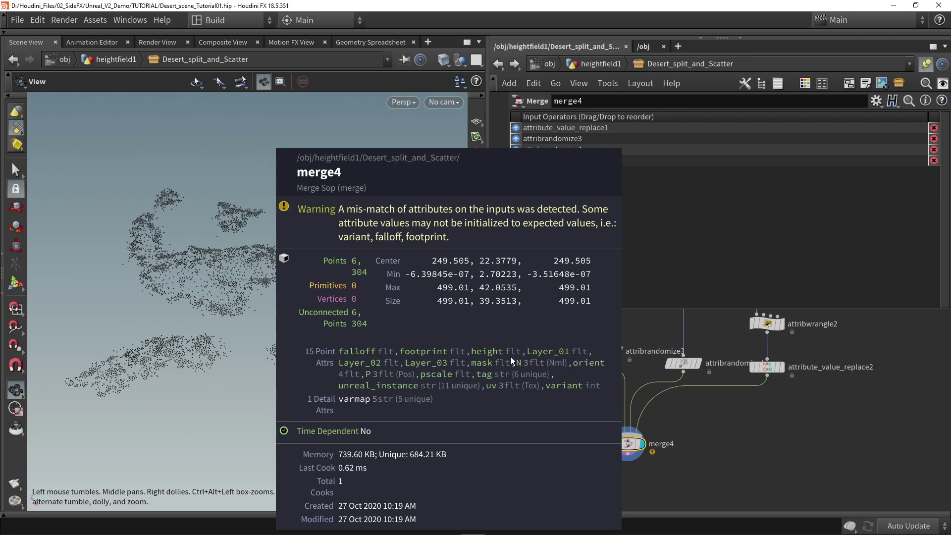
middle_click_drag(519, 363, 518, 363)
- Add another Merge node just below merge4, on the side towards the heightfield branch's merge
scroll(745, 427, "down", 4)
middle_click_drag(802, 443, 744, 425)
scroll(745, 423, "down", 1)
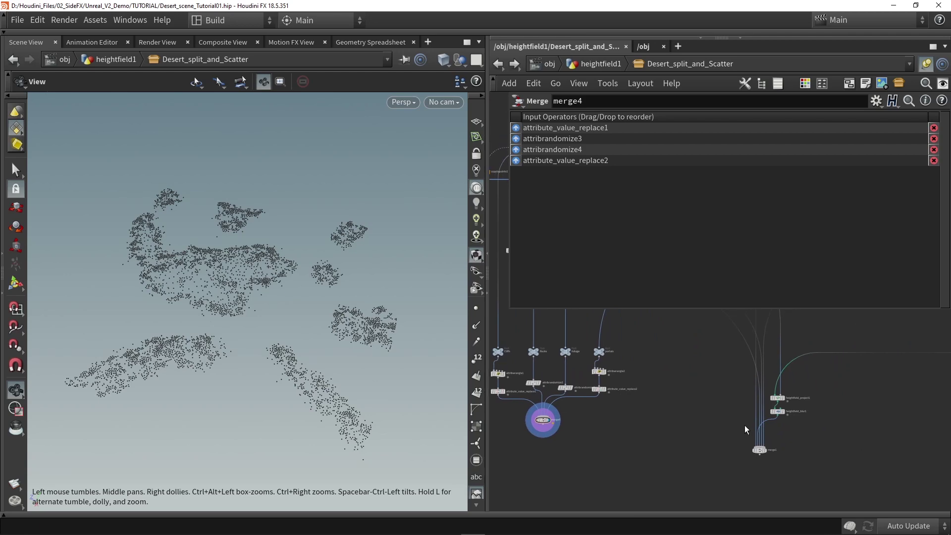
mouse_move(635, 461)
middle_mouse_down()
mouse_move(679, 459)
mouse_move(643, 462)
middle_mouse_up()
scroll(643, 462, "down", 1)
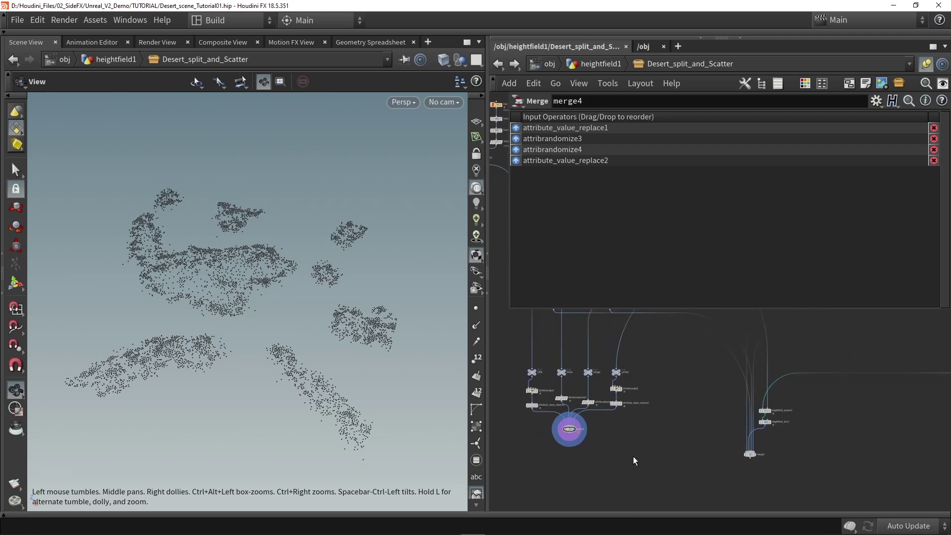
scroll(627, 455, "up", 1)
key("Tab")
type("merge")
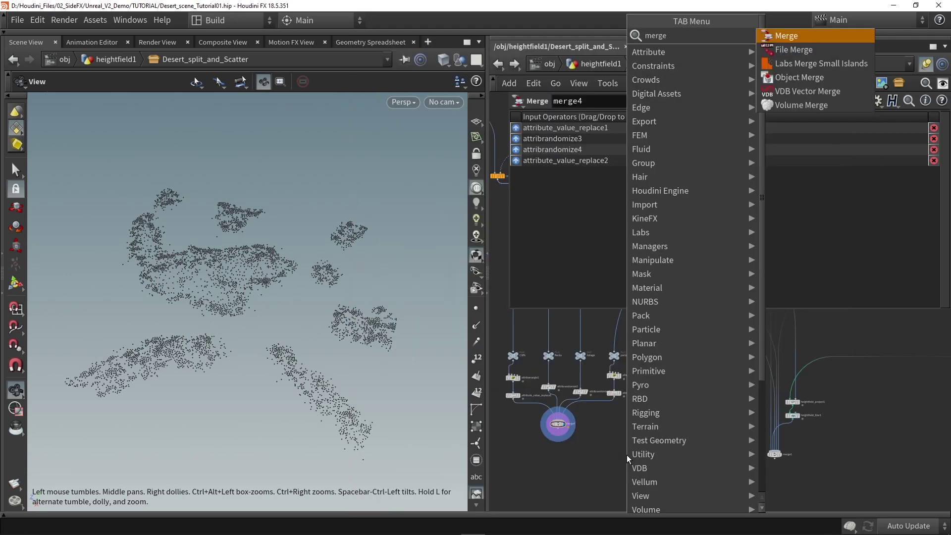
key("Return")
left_click(612, 453)
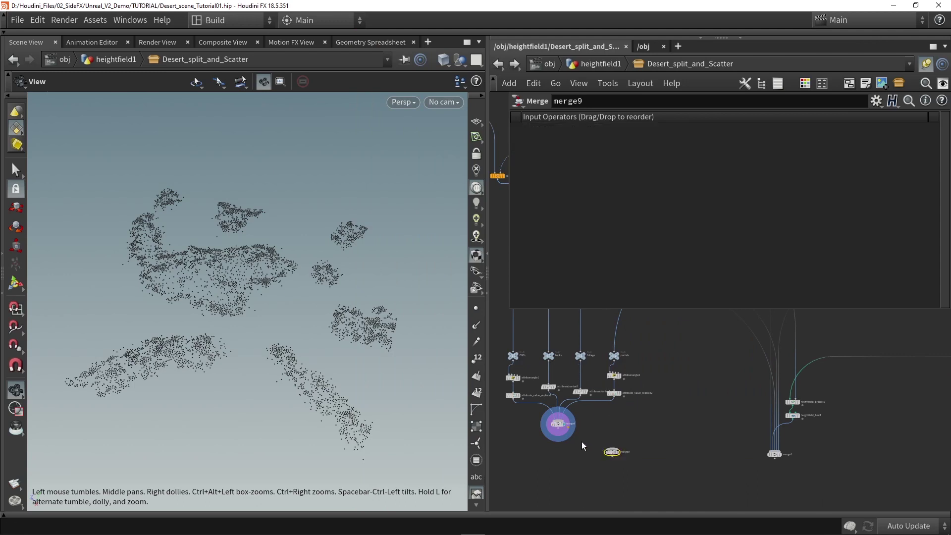
- Wire merge4 and heightfield_blur1 into the new merge9 node and delete the old Merge below heightfield_blur1
scroll(575, 438, "up", 1)
left_click_drag(556, 429, 619, 451)
left_click_drag(619, 454, 636, 465)
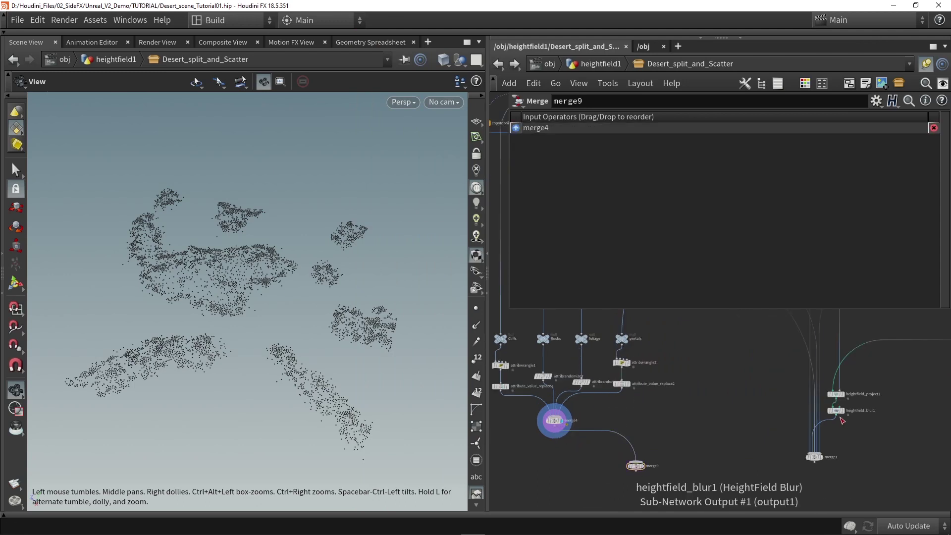
mouse_move(837, 417)
left_mouse_down()
mouse_move(679, 420)
mouse_move(636, 461)
left_mouse_up()
left_click_drag(734, 433, 839, 471)
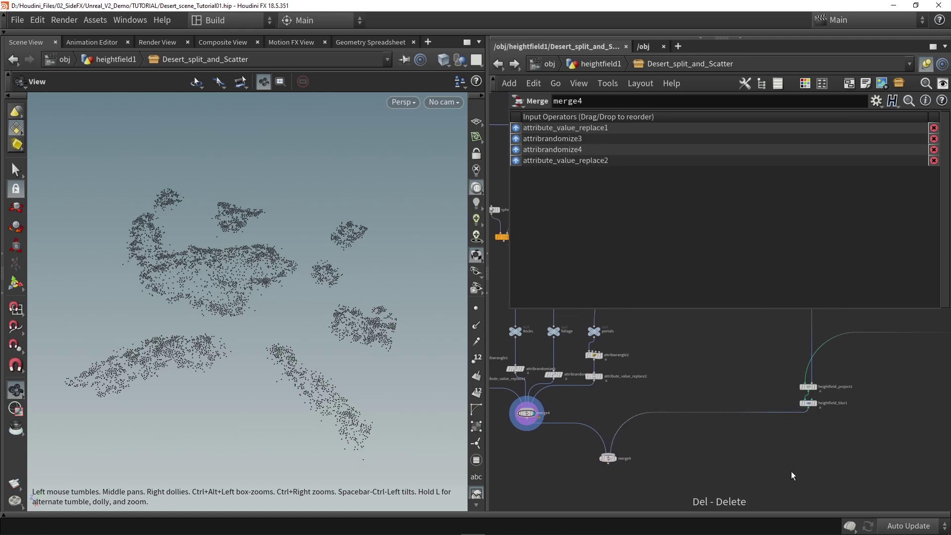
- Display merge9 so the heightfield and the scatter points appear together in the scene
scroll(613, 463, "up", 3)
key("r")
left_click(612, 461)
left_click_drag(240, 276, 397, 328)
- Add an Output node directly below merge9, connect it, and display it in the scene
middle_click_drag(678, 441, 690, 401)
scroll(690, 401, "up", 1)
key("Tab")
type("out")
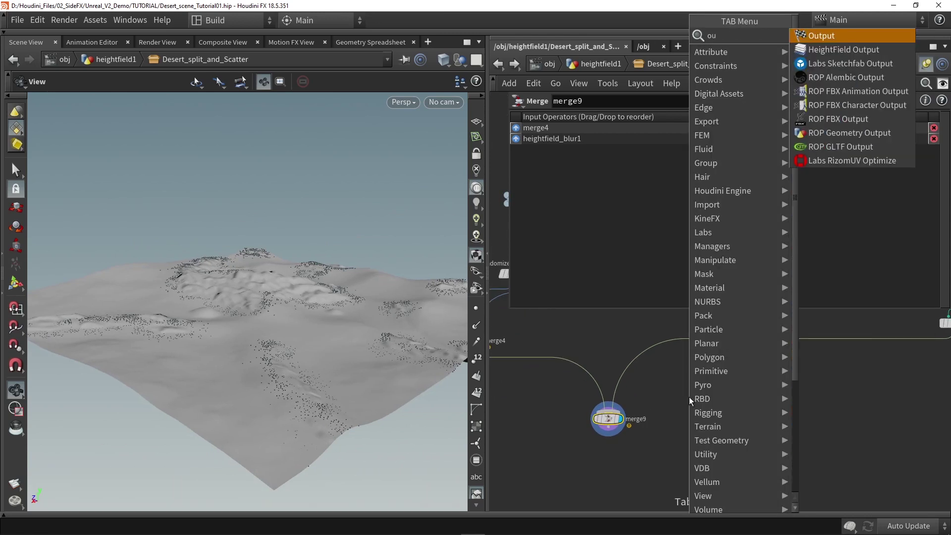
key("Return")
left_click(628, 464)
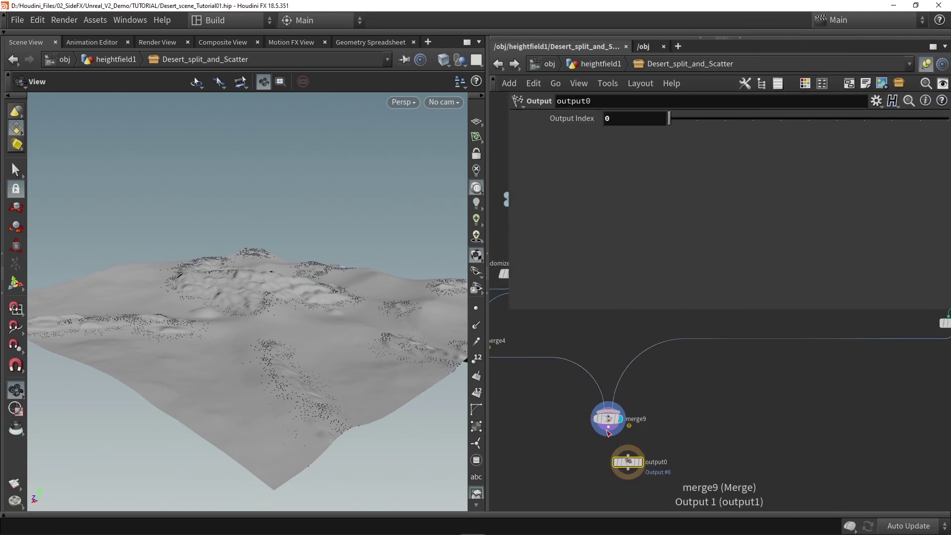
left_click_drag(637, 468, 617, 456)
left_click_drag(364, 384, 306, 236)
scroll(306, 231, "up", 5)
scroll(692, 423, "down", 3)
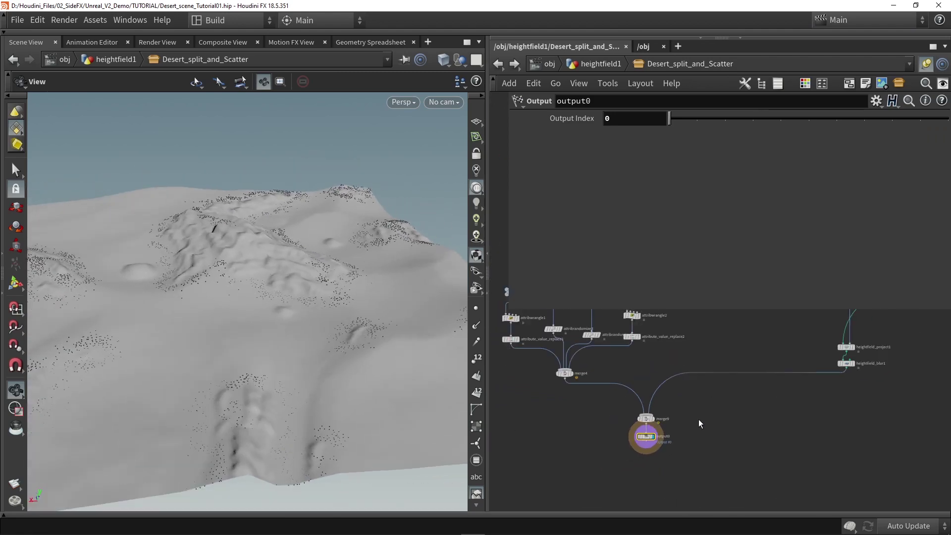
- Open the parameter settings of the Desert_split_and_Scatter asset's type properties and narrow the dialog to reveal the network
left_click_drag(509, 309, 663, 267)
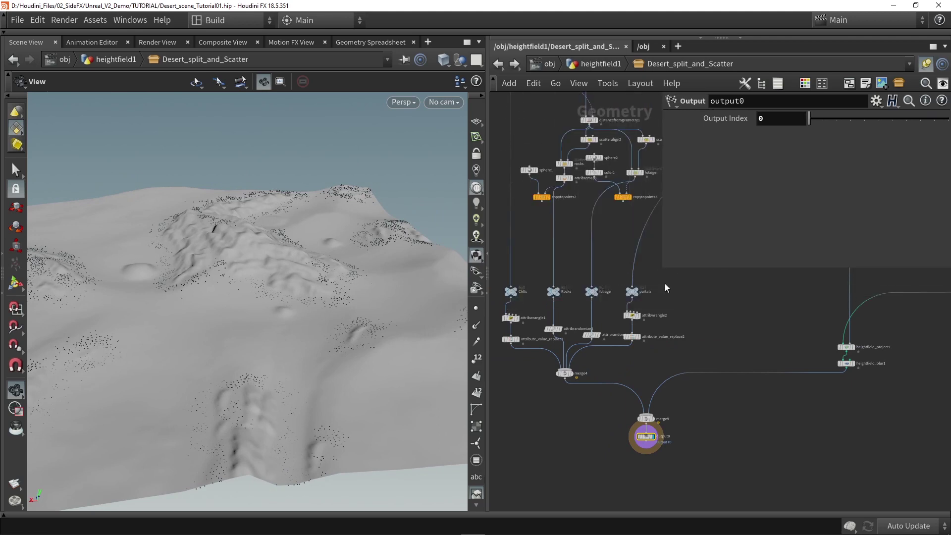
scroll(689, 370, "down", 2)
left_click_drag(716, 446, 579, 395)
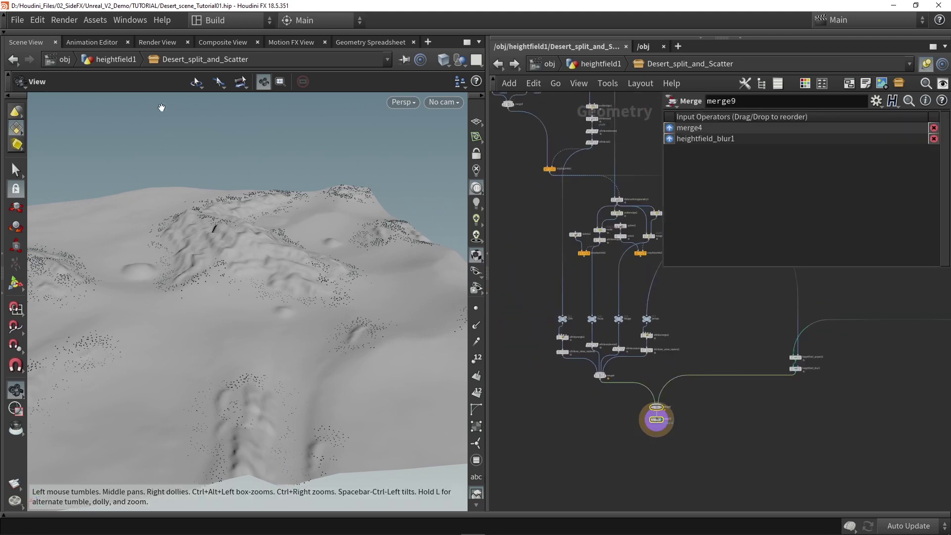
left_click(93, 21)
mouse_move(171, 100)
left_click(275, 102)
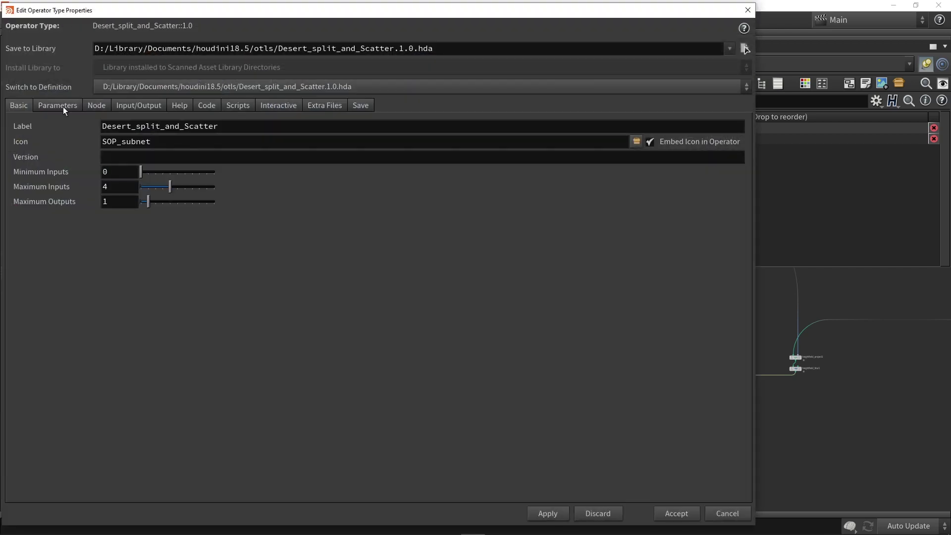
left_click(59, 106)
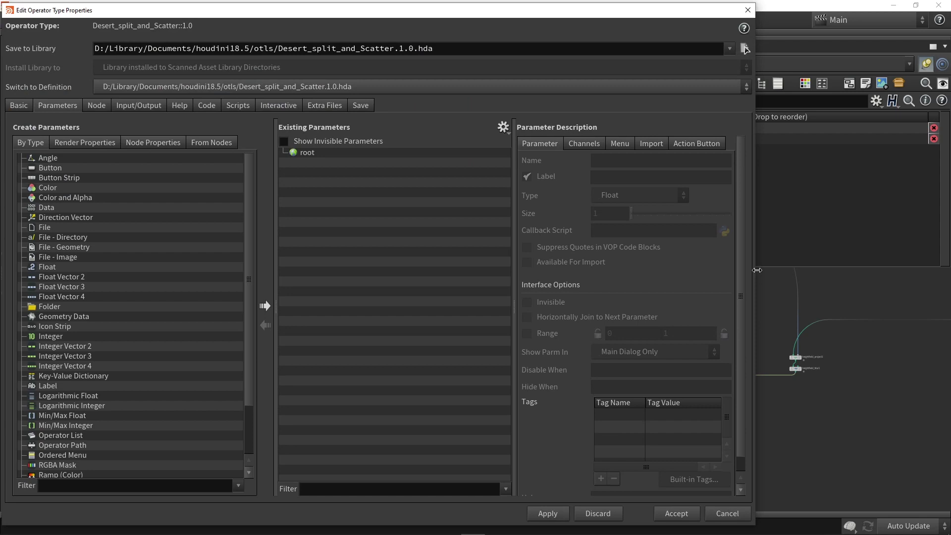
left_click_drag(757, 270, 627, 270)
- Add two folders under root in the asset's existing parameters, labelled Cliffs and Rocks
left_click_drag(45, 308, 346, 253)
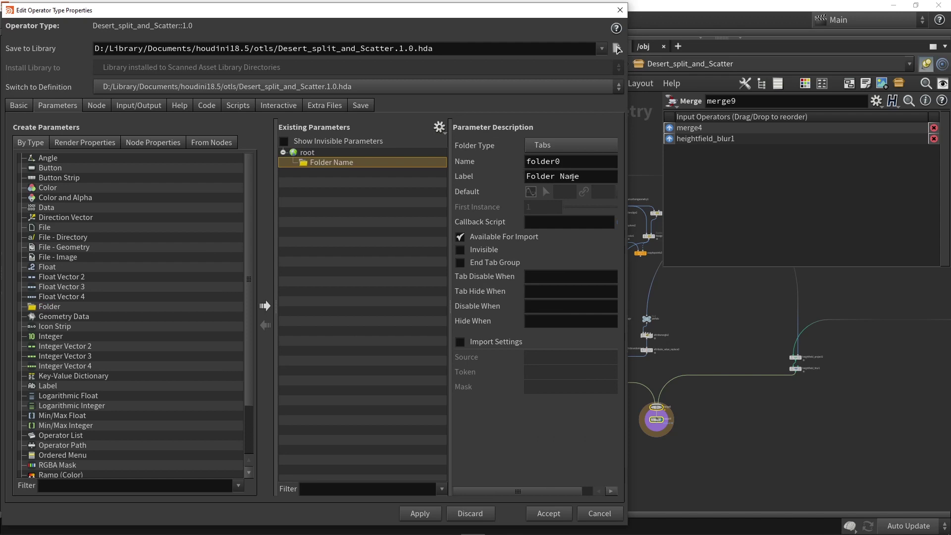
left_click_drag(584, 179, 521, 178)
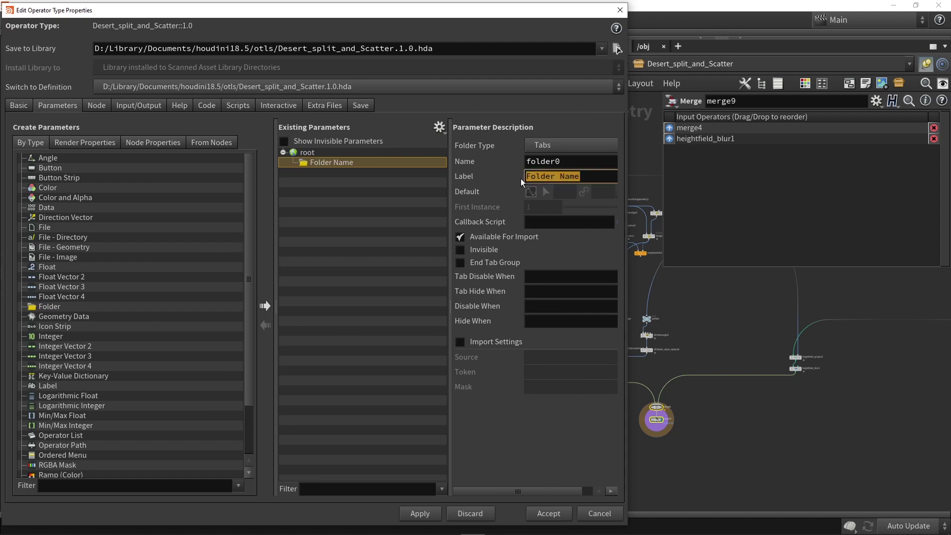
type("Cliffs")
key("Return")
left_click_drag(70, 303, 331, 248)
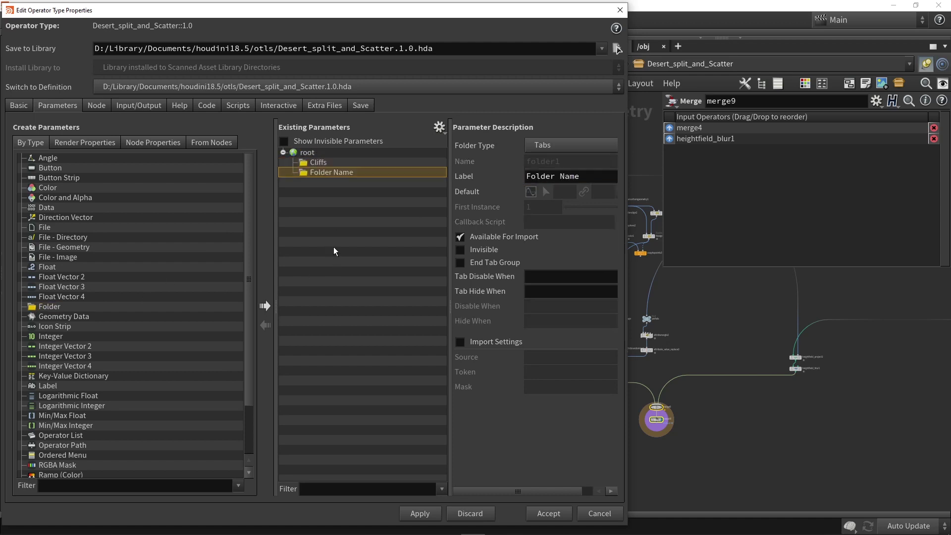
triple_click(576, 176)
type("Rocks")
key("Return")
- Add two more folders below Rocks, labelled Foliage and Scifi Portal
left_click_drag(50, 306, 362, 223)
type("Fol")
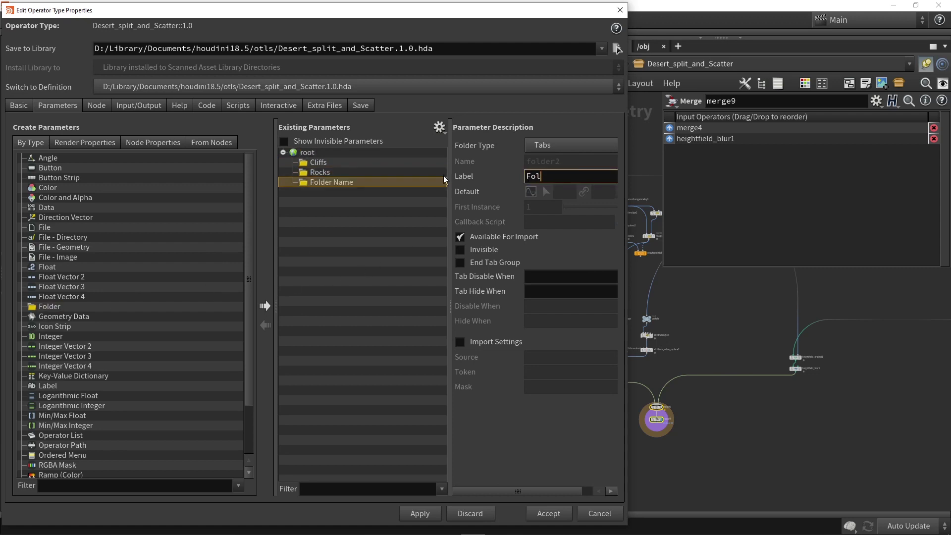
type("iage")
key("Return")
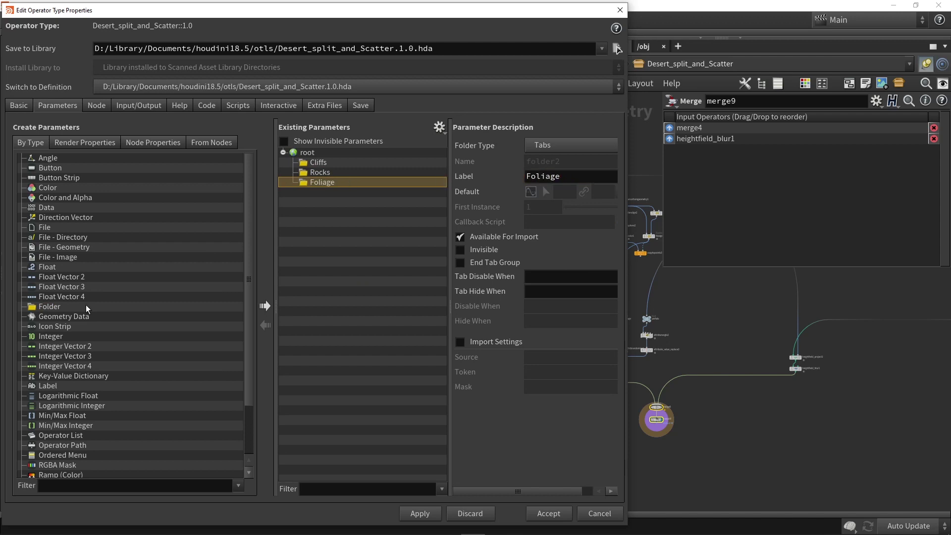
left_click_drag(49, 307, 356, 282)
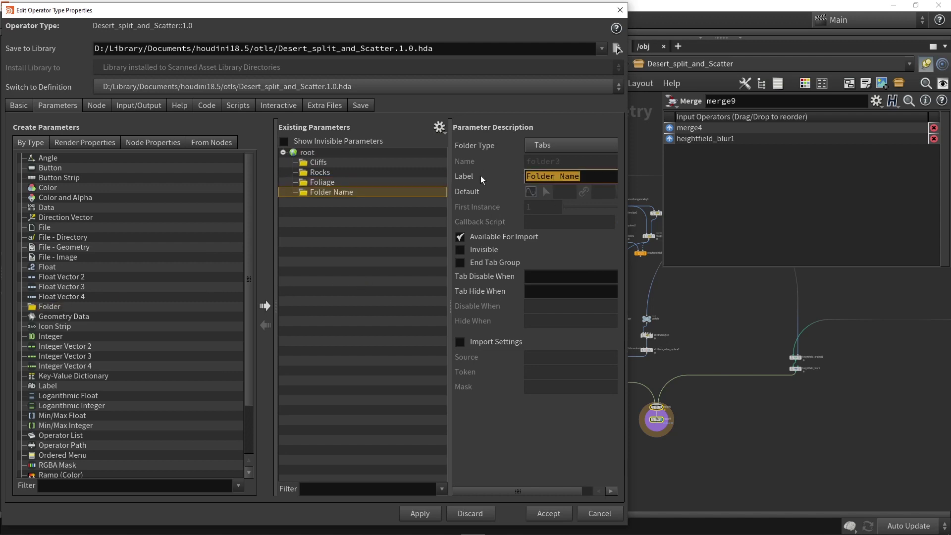
type("Scifi")
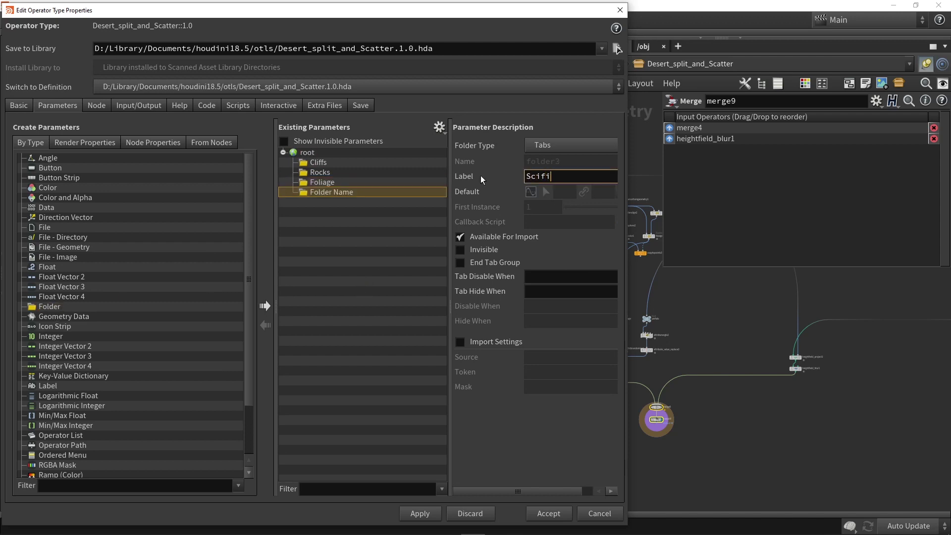
type(" Portal")
key("Return")
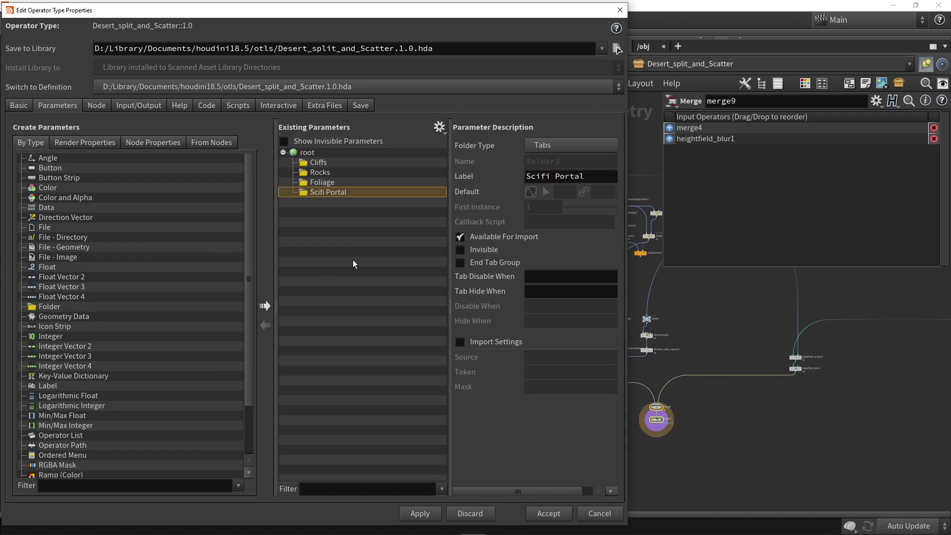
left_click(319, 164)
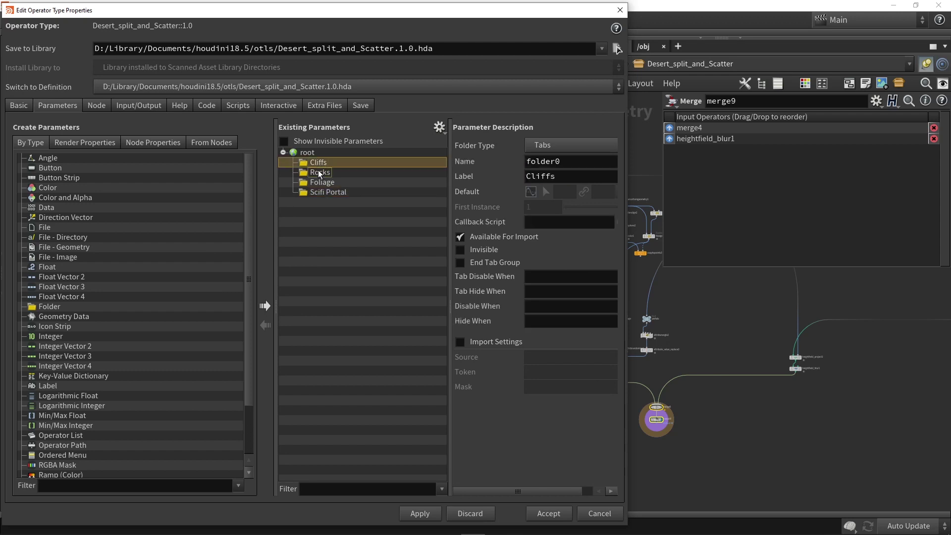
left_click(318, 172)
left_click(318, 183)
left_click(319, 193)
left_click(316, 163)
- Promote scatteralign1's Density Scale parameter into the Cliffs folder and apply the change to the asset
left_click_drag(627, 227, 539, 236)
middle_click_drag(578, 275, 617, 405)
left_click(324, 170)
left_click(323, 161)
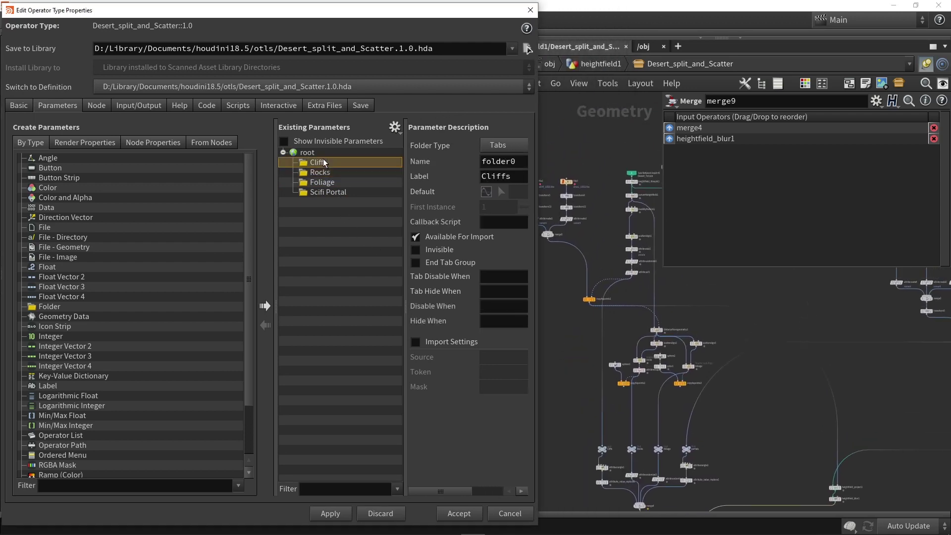
scroll(622, 284, "up", 4)
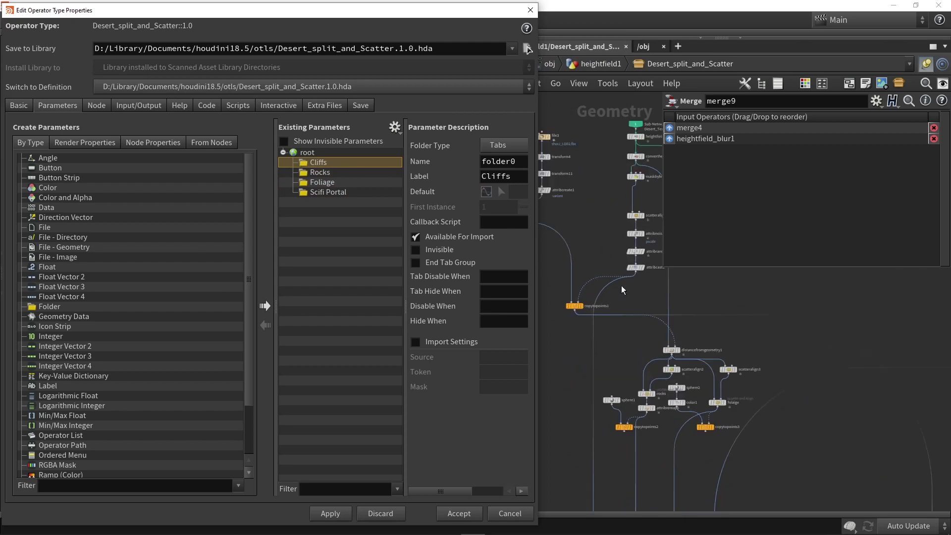
middle_click_drag(649, 301, 629, 386)
scroll(629, 286, "up", 3)
left_click(612, 283)
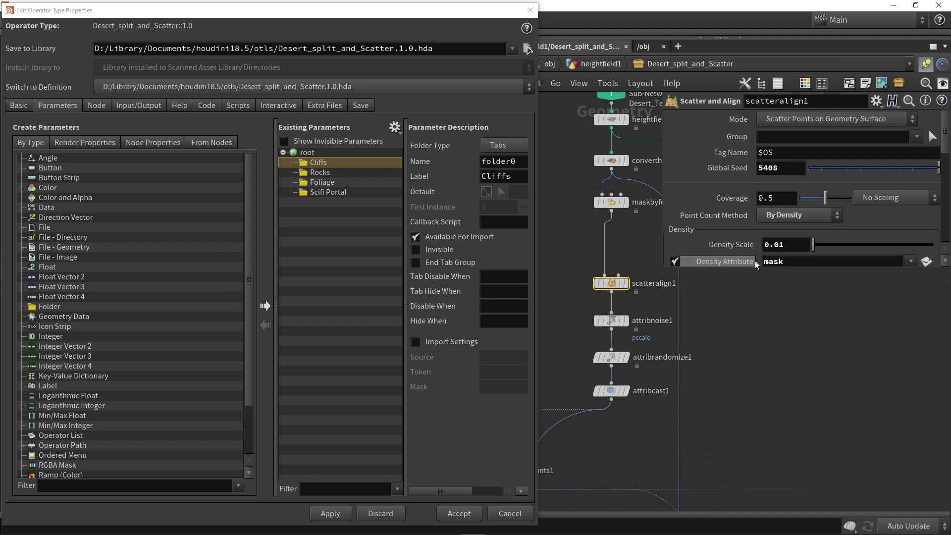
left_click_drag(730, 251, 324, 165)
left_click(330, 515)
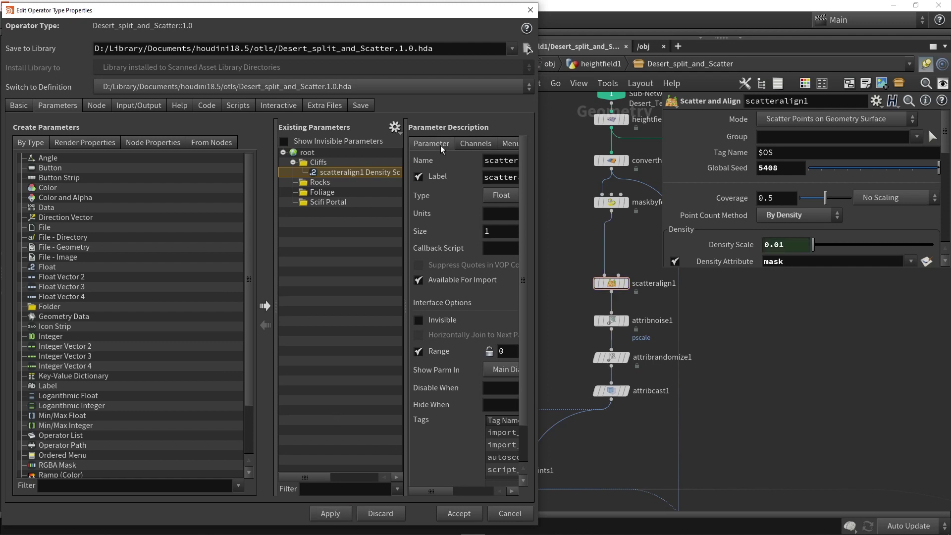
- Append *0.01 to the channel reference expression in scatteralign1's Density Scale, widening the properties dialog to show the parameter's channel defaults
left_click(475, 143)
left_click(504, 208)
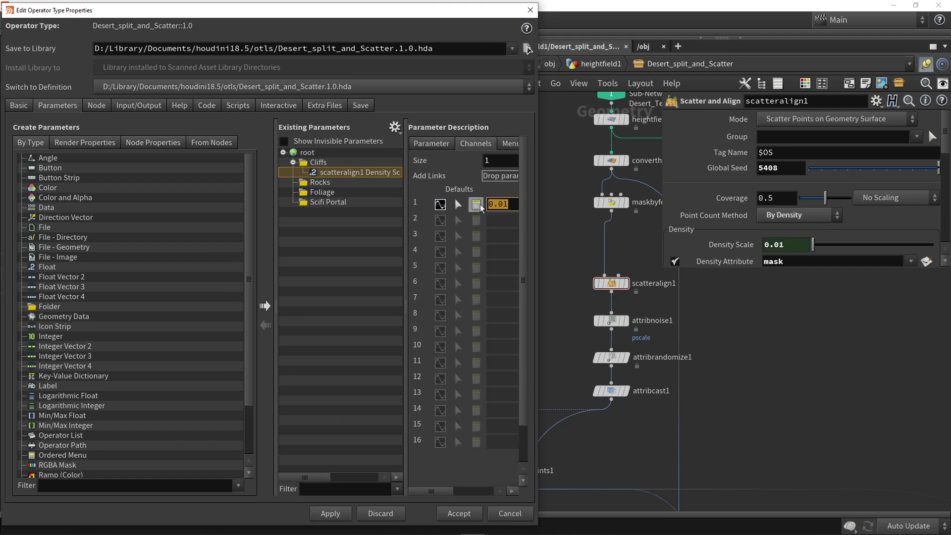
left_click_drag(539, 206, 619, 201)
left_click(559, 204)
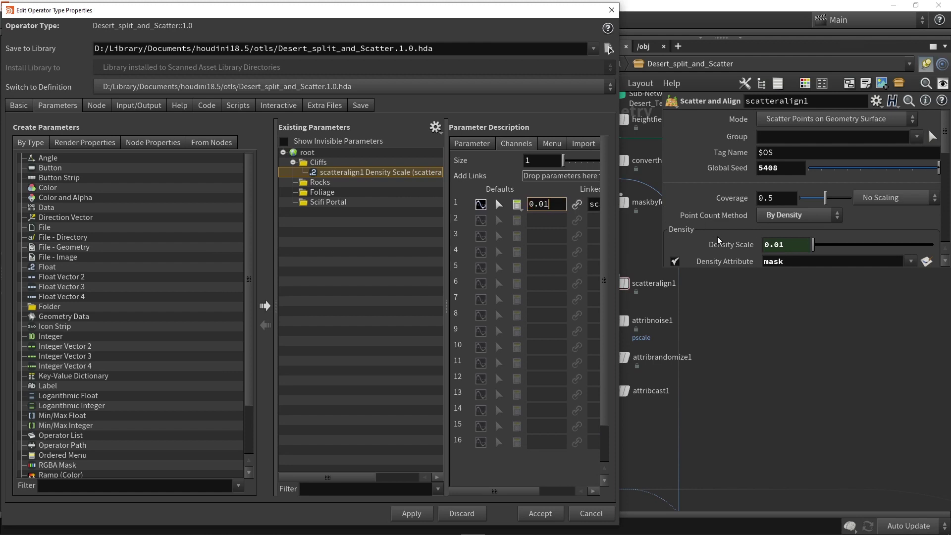
left_click(732, 245)
left_click(899, 245)
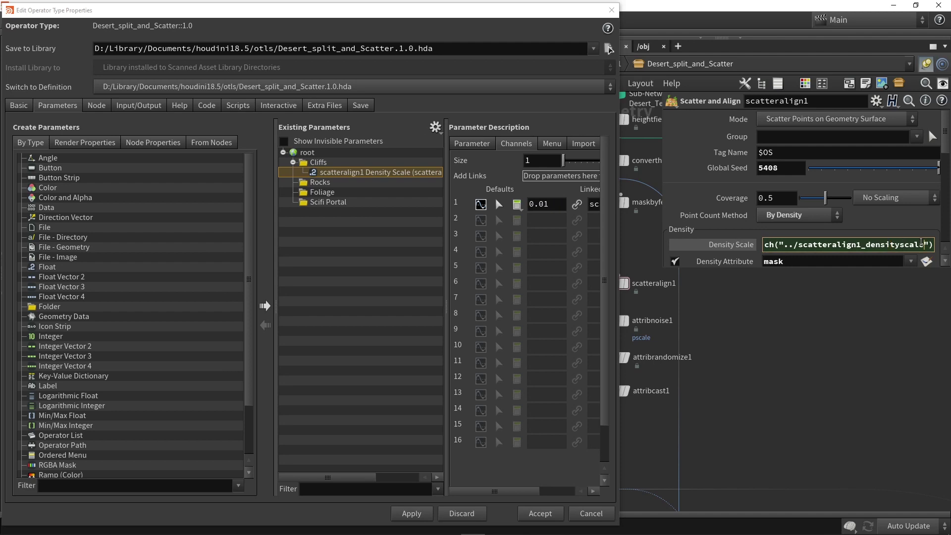
type("*0.01")
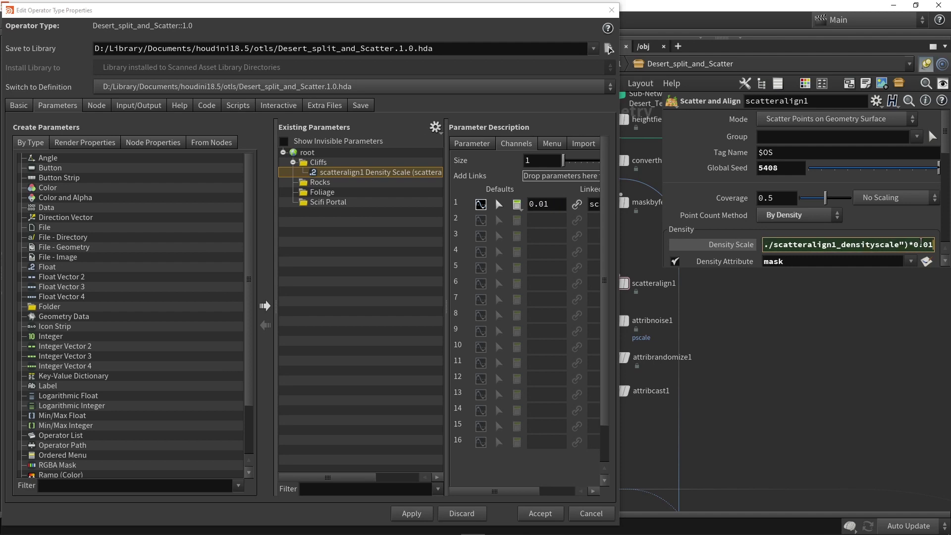
key("Return")
- Set the promoted Density Scale parameter's default value to 1 and apply the change
left_click(550, 205)
double_click(550, 205)
type("1")
key("Return")
left_click(465, 143)
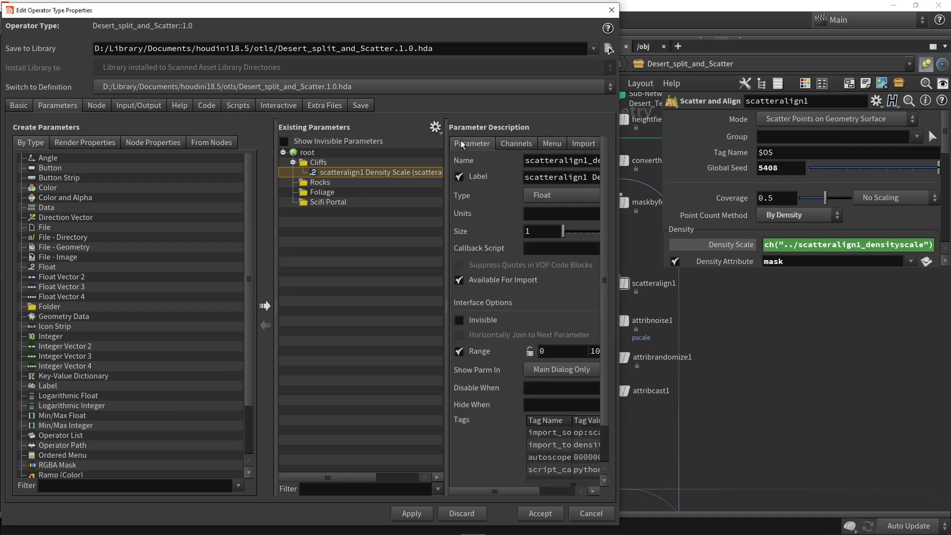
left_click(412, 514)
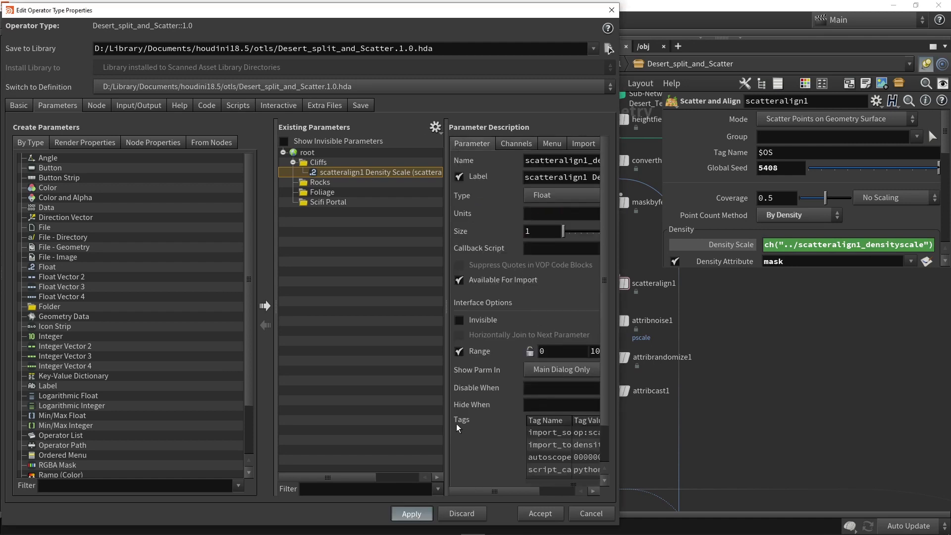
- Examine maskbyfeature1's settings down to the Combined Mask Ramp for parameters worth exposing
middle_click_drag(718, 384, 766, 422)
scroll(766, 422, "down", 1)
middle_click_drag(773, 331, 773, 361)
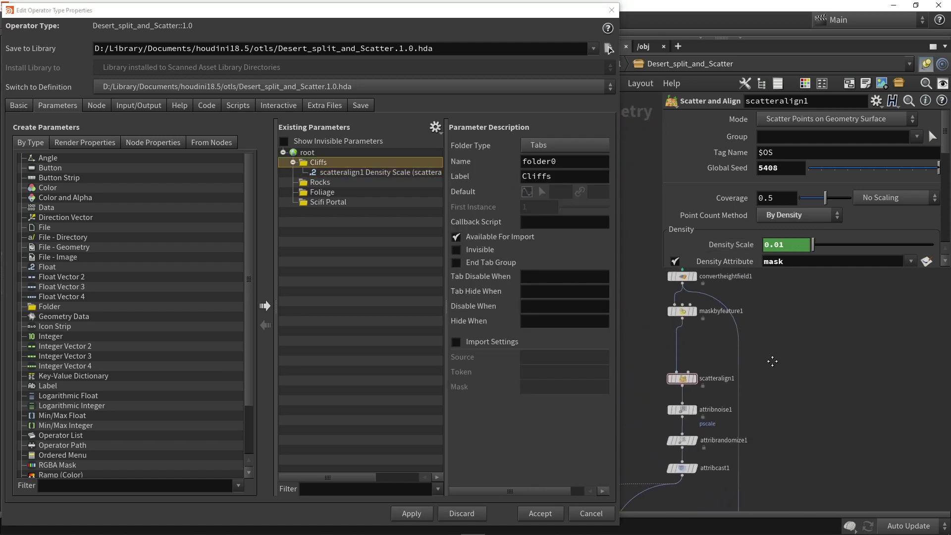
left_click(683, 311)
scroll(765, 216, "down", 10)
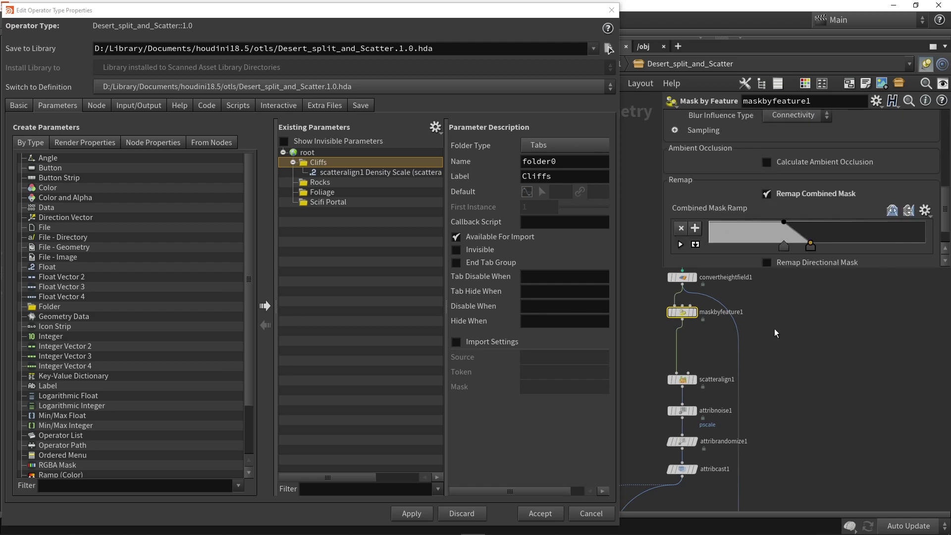
middle_click_drag(818, 400, 815, 362)
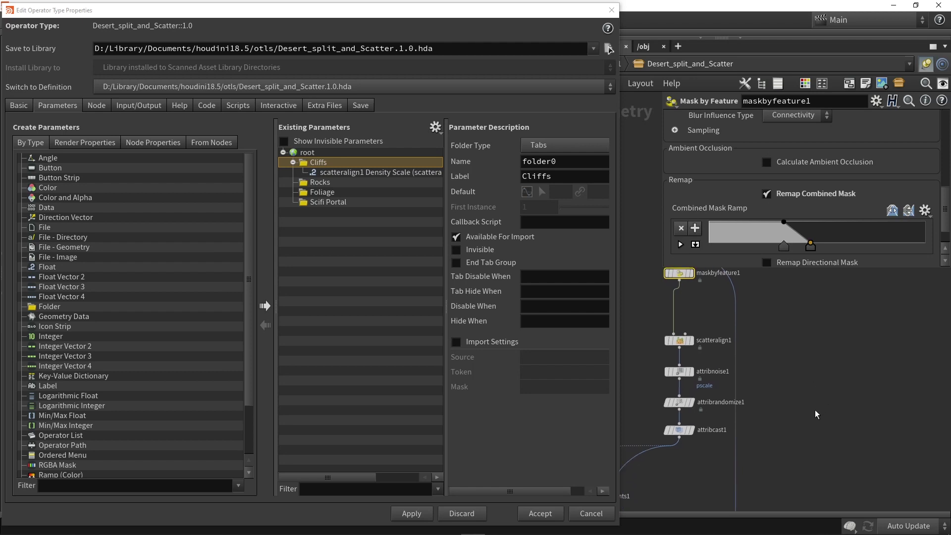
middle_click_drag(792, 434, 812, 379)
- Promote attribrandomize1's Global Seed directly under root above Cliffs, with name Seed and label Global Seed, and apply it
left_click(698, 348)
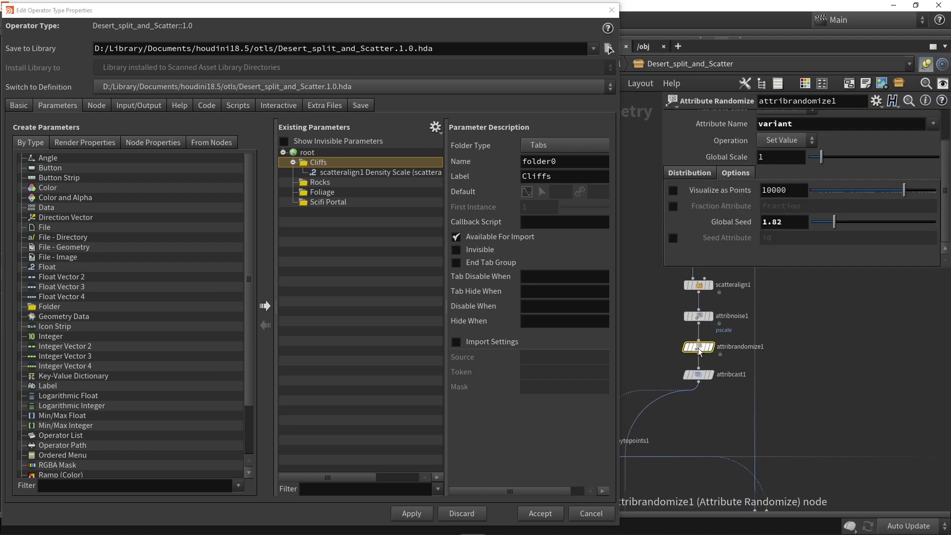
middle_click_drag(773, 352, 797, 402)
left_click_drag(734, 230, 319, 166)
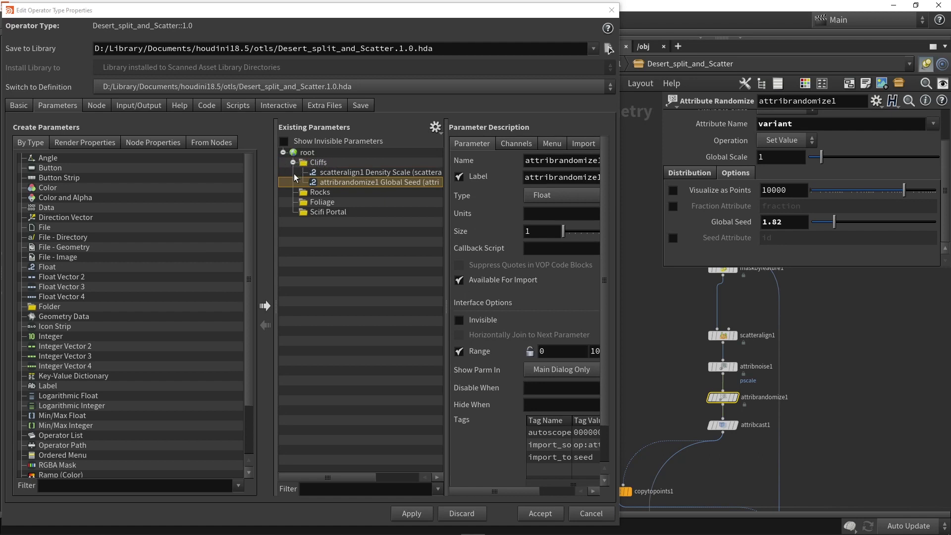
left_click_drag(327, 186, 319, 163)
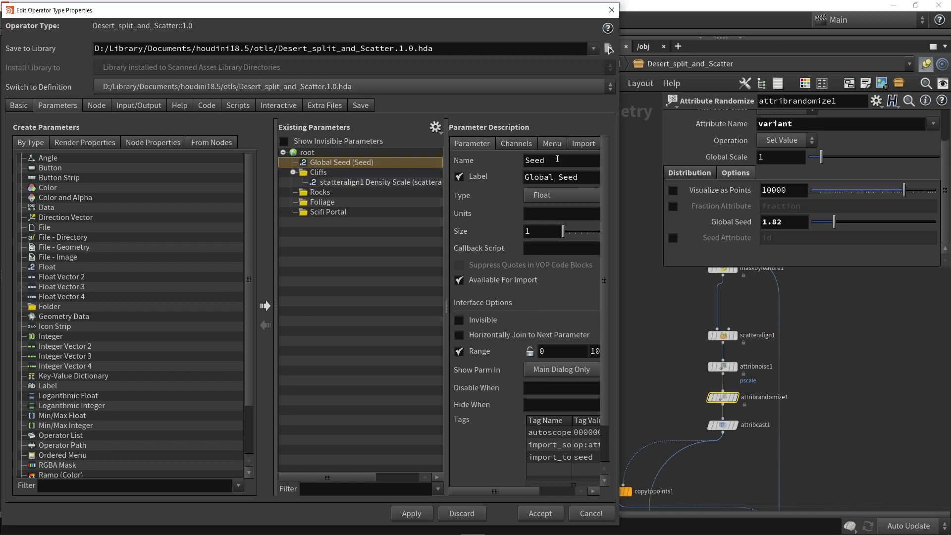
left_click(558, 160)
left_click(412, 513)
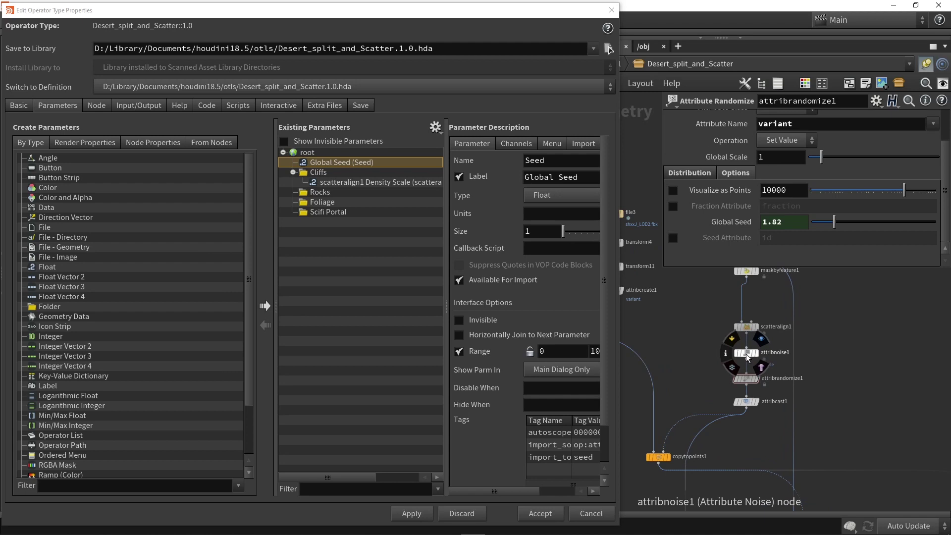
- Promote attribnoise1's Element Size into the Cliffs folder, label it Scale variation, and apply the change
left_click(748, 355)
scroll(722, 186, "down", 5)
scroll(718, 174, "down", 3)
scroll(719, 203, "up", 4)
scroll(720, 203, "down", 3)
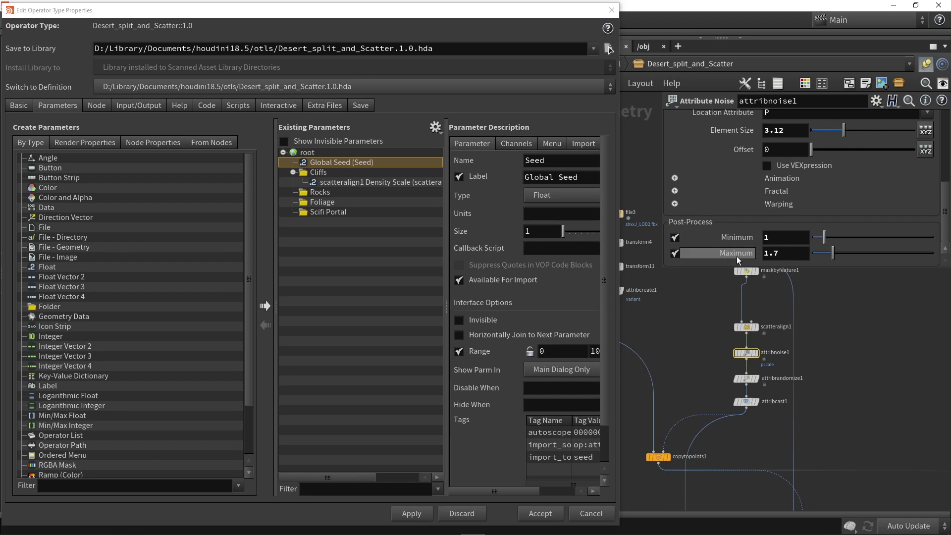
scroll(739, 220, "up", 3)
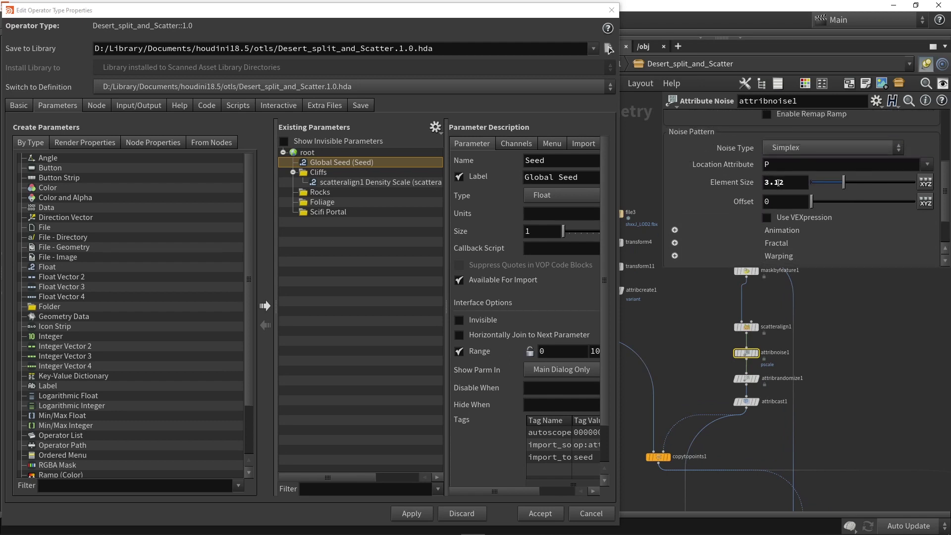
scroll(748, 187, "up", 3)
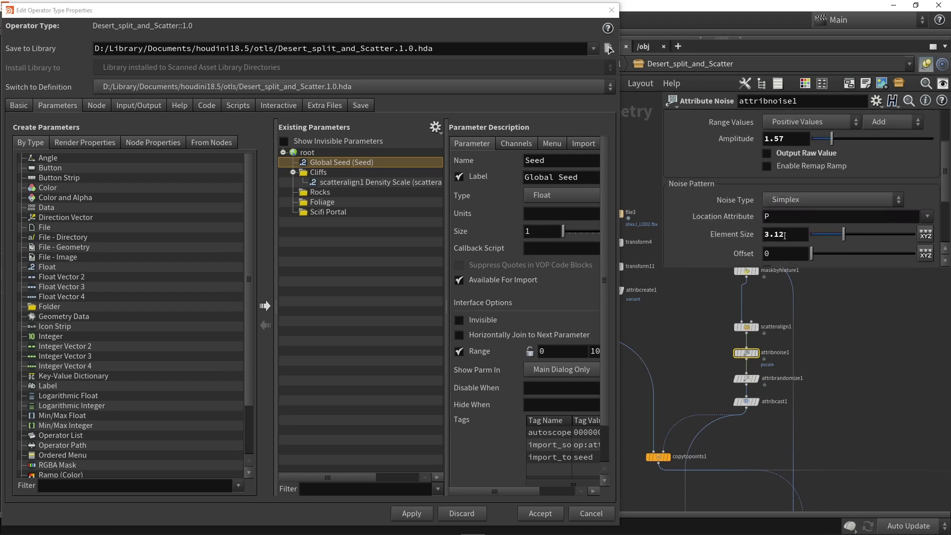
scroll(758, 229, "down", 1)
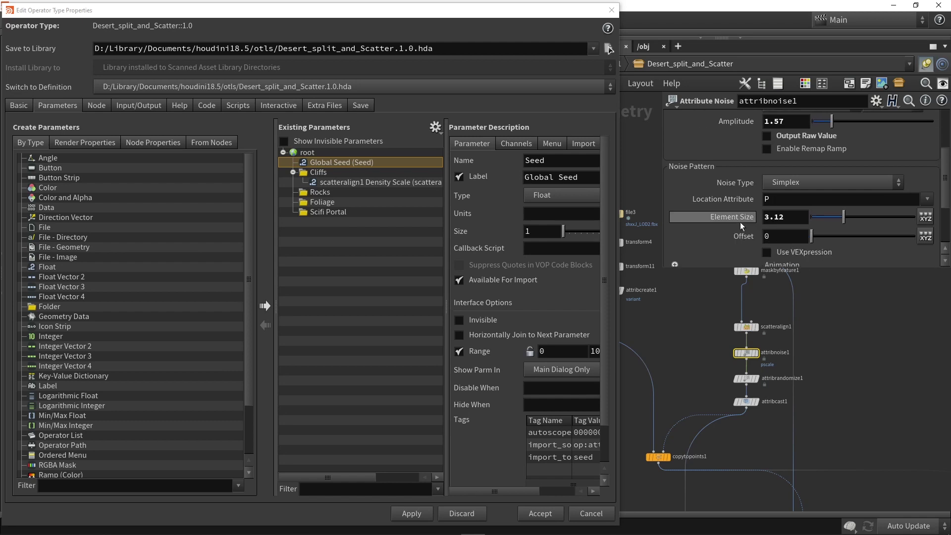
left_click_drag(628, 219, 325, 184)
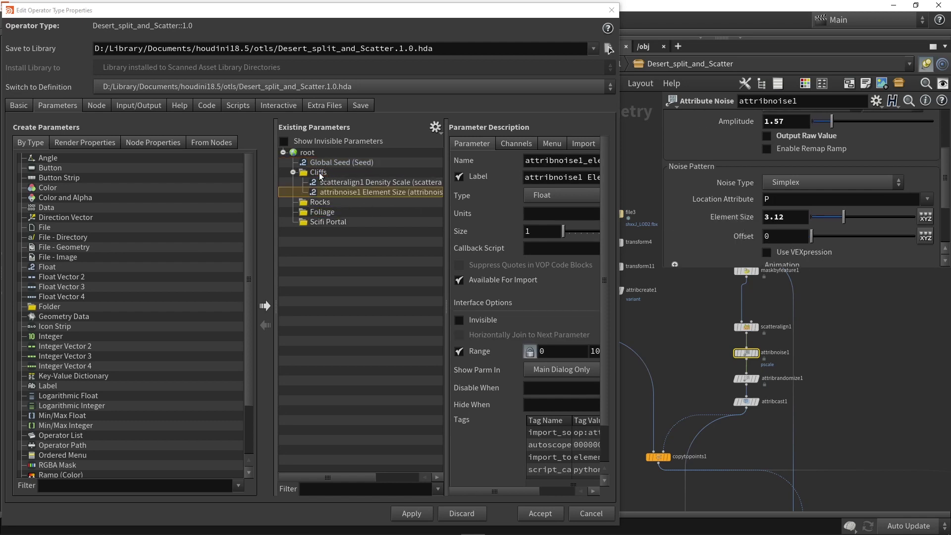
left_click(534, 179)
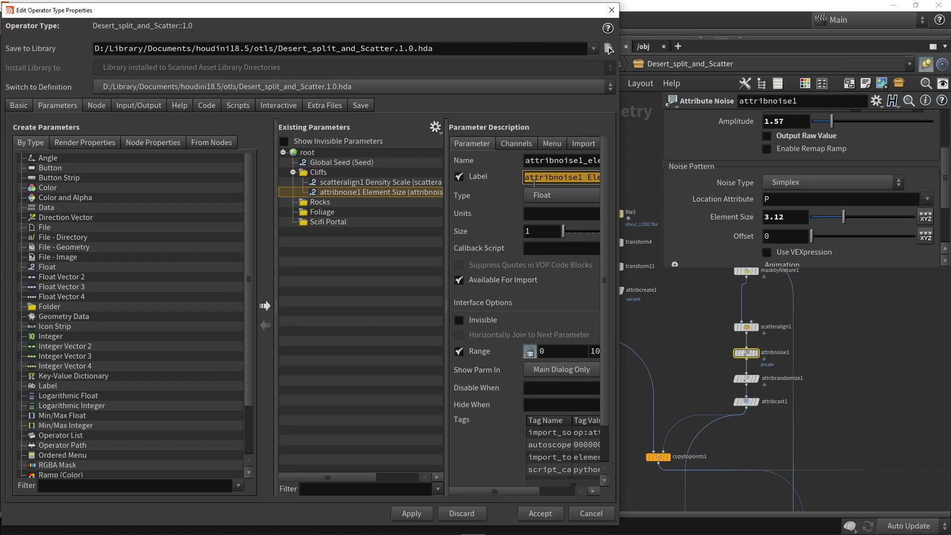
type("Saale variation")
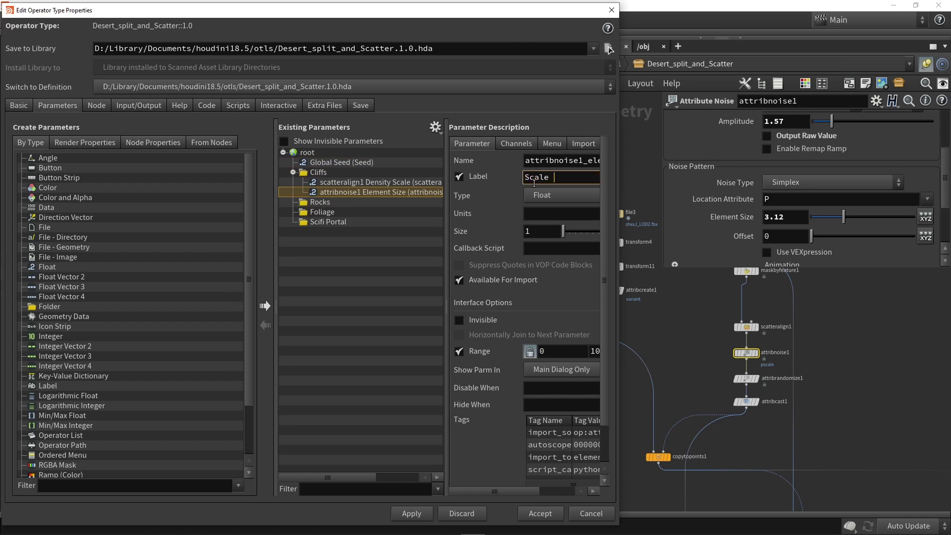
key("Return")
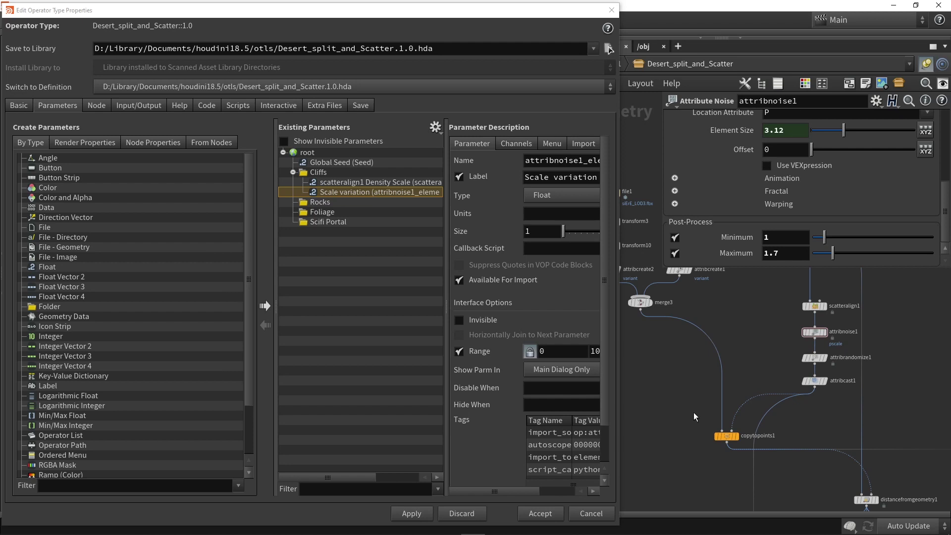
- Examine attribute_value_replace1 below the Cliffs null for its replacement mesh paths
scroll(688, 418, "down", 3)
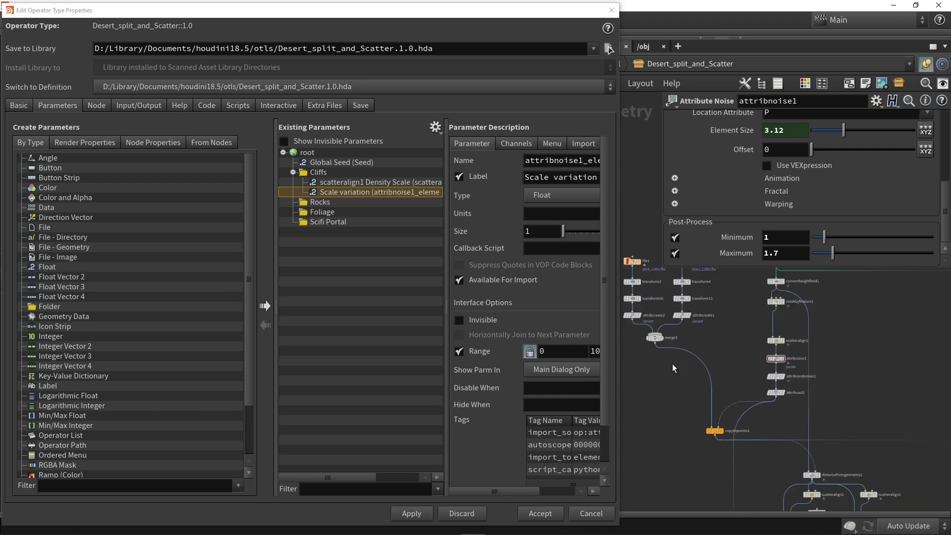
middle_click_drag(875, 388, 835, 316)
scroll(779, 207, "up", 3)
scroll(795, 238, "up", 2)
scroll(793, 202, "down", 3)
scroll(793, 201, "down", 3)
scroll(792, 201, "up", 3)
scroll(793, 201, "up", 3)
middle_click_drag(793, 343, 787, 304)
scroll(786, 305, "down", 2)
middle_click_drag(747, 350, 766, 328)
scroll(718, 307, "up", 3)
scroll(724, 403, "down", 4)
middle_click_drag(702, 403, 697, 389)
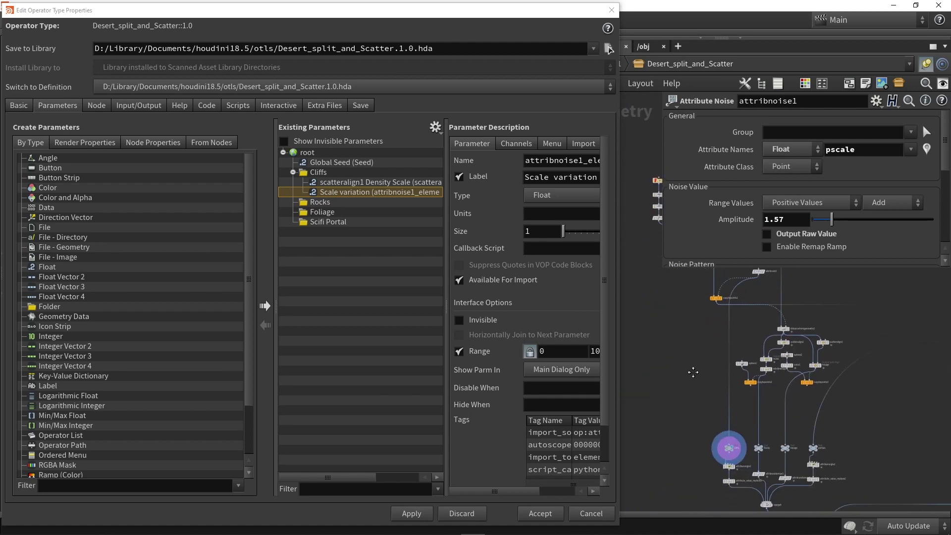
scroll(694, 397, "up", 4)
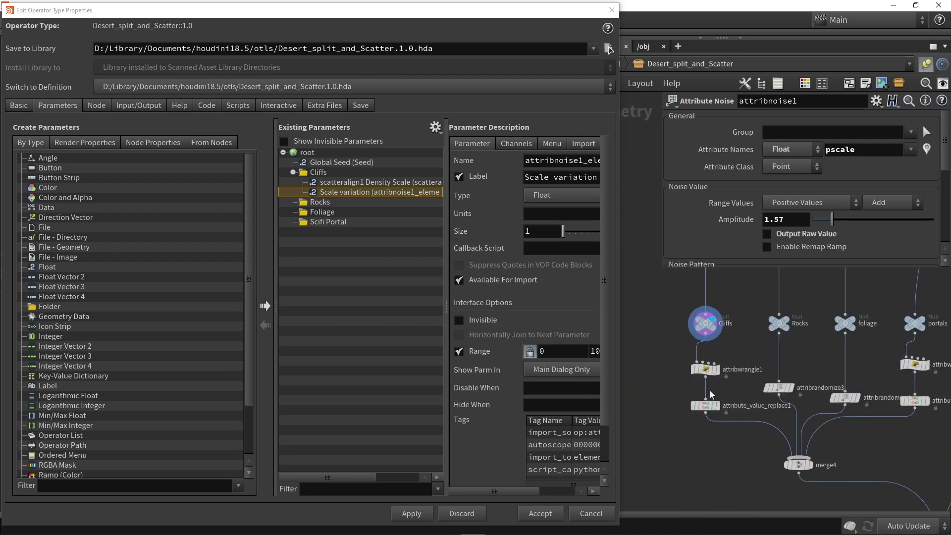
scroll(712, 395, "up", 3)
left_click(708, 401)
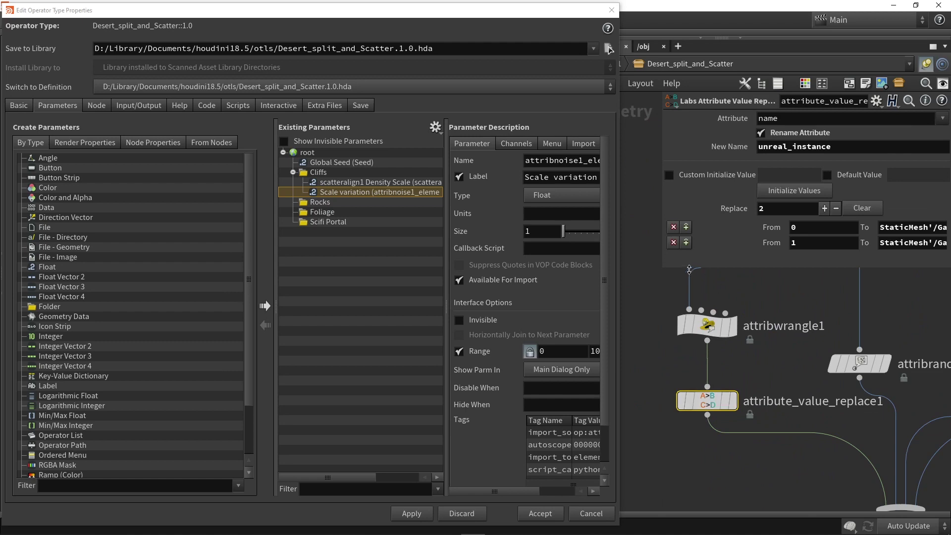
left_click_drag(663, 269, 638, 272)
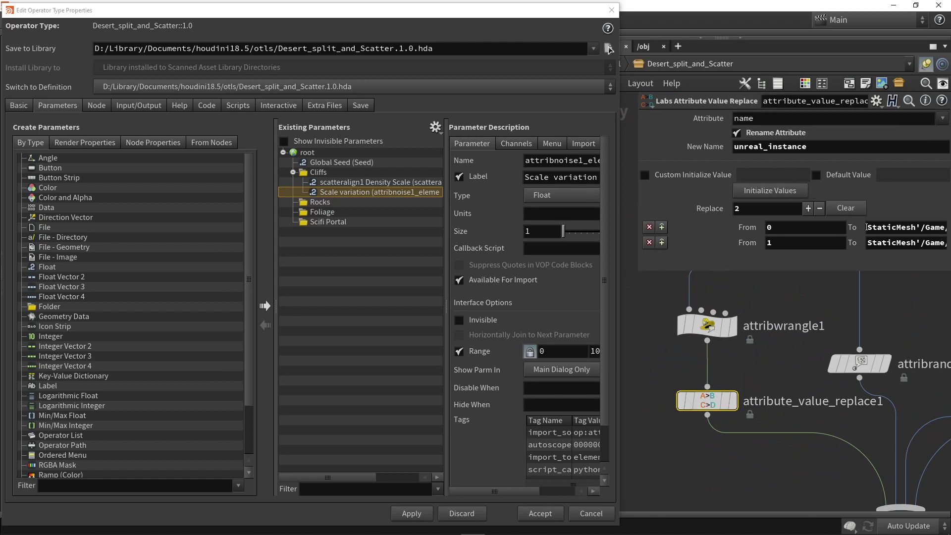
left_click_drag(869, 228, 949, 228)
left_click(809, 316)
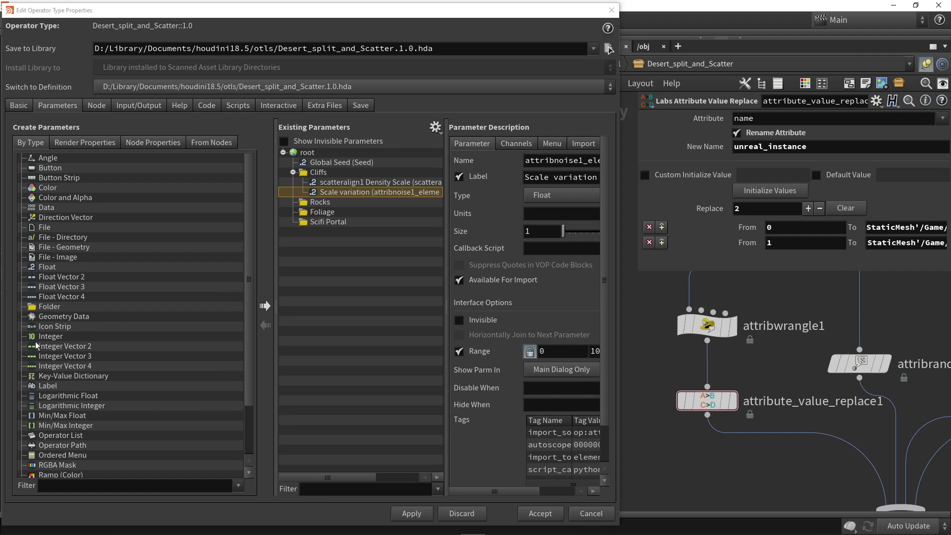
- Add a separator to the Cliffs folder and promote both To values of attribute_value_replace1 beneath it
scroll(49, 351, "down", 2)
left_click_drag(49, 436, 321, 178)
left_click_drag(868, 229, 323, 176)
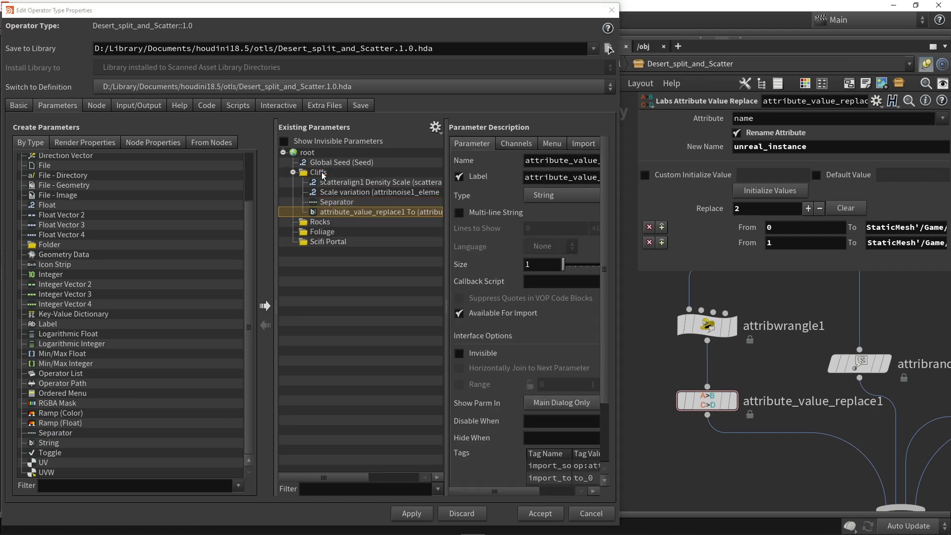
left_click_drag(673, 231, 322, 173)
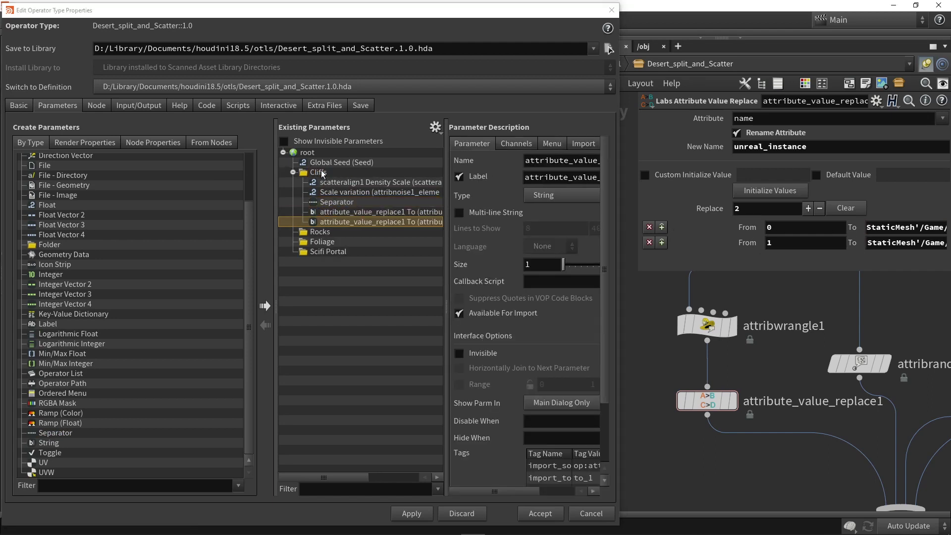
- Label the two promoted To parameters Cliff01 and Cliff02 in order, and apply the changes
left_click(359, 212)
double_click(573, 177)
type("Cl")
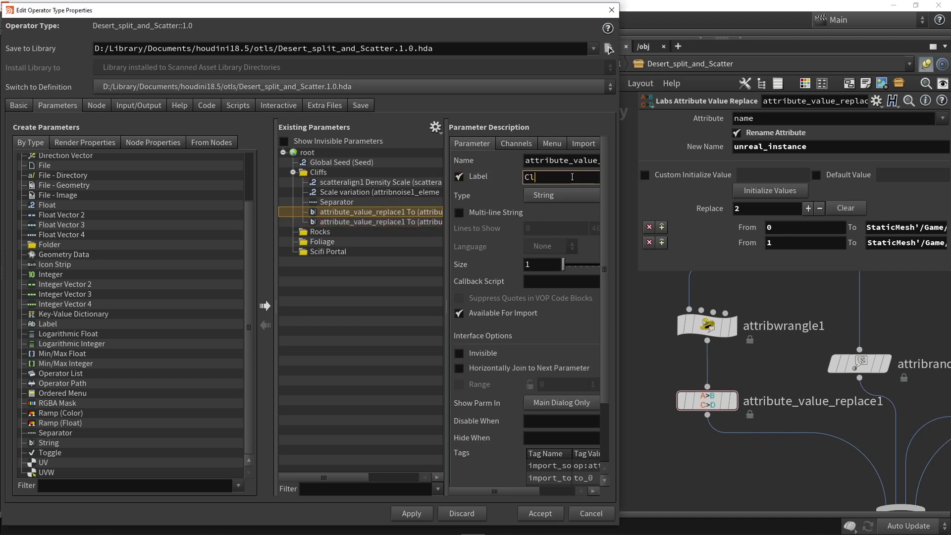
type("iff01")
key("Return")
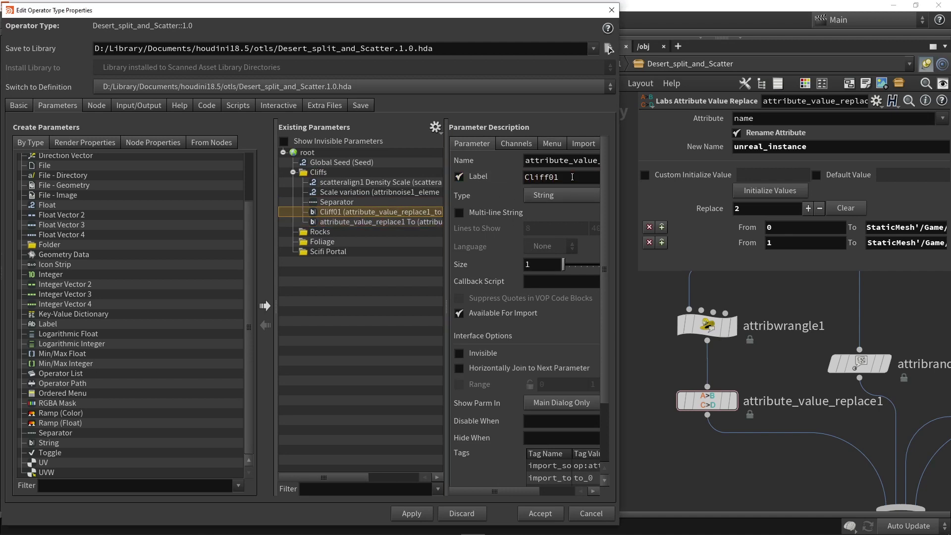
left_click(421, 228)
left_click(429, 220)
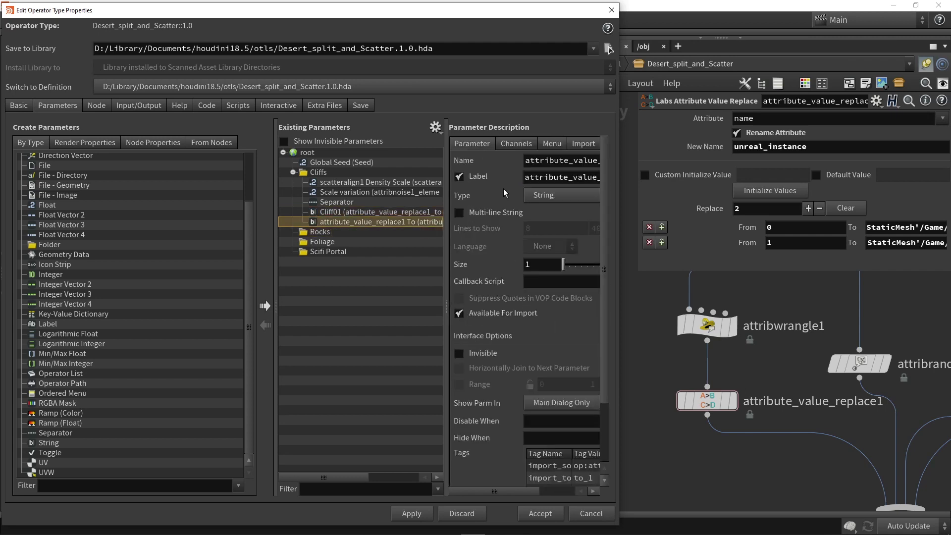
double_click(538, 177)
type("Cliff02")
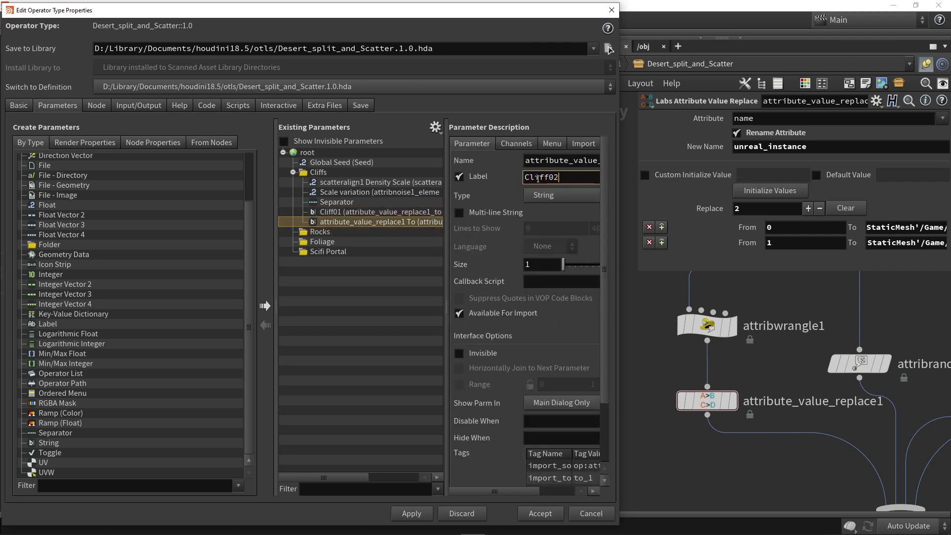
key("Return")
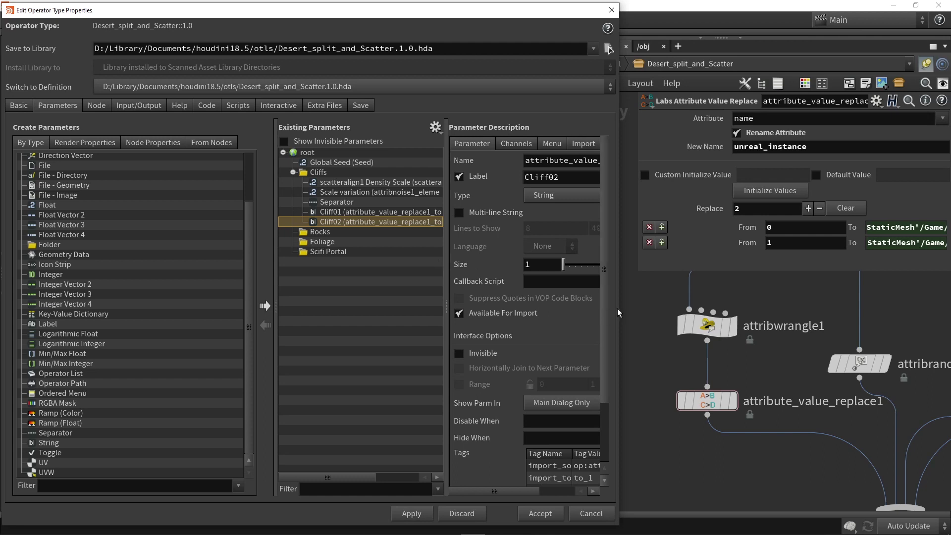
- Add a tag named unreal_ref to both the Cliff01 and Cliff02 parameters and apply it
left_click_drag(623, 308, 671, 301)
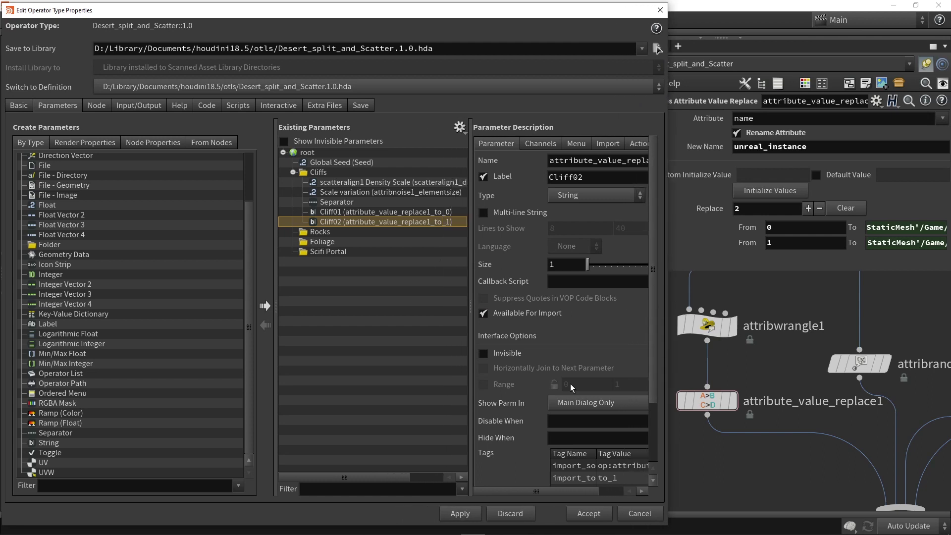
scroll(575, 396, "down", 3)
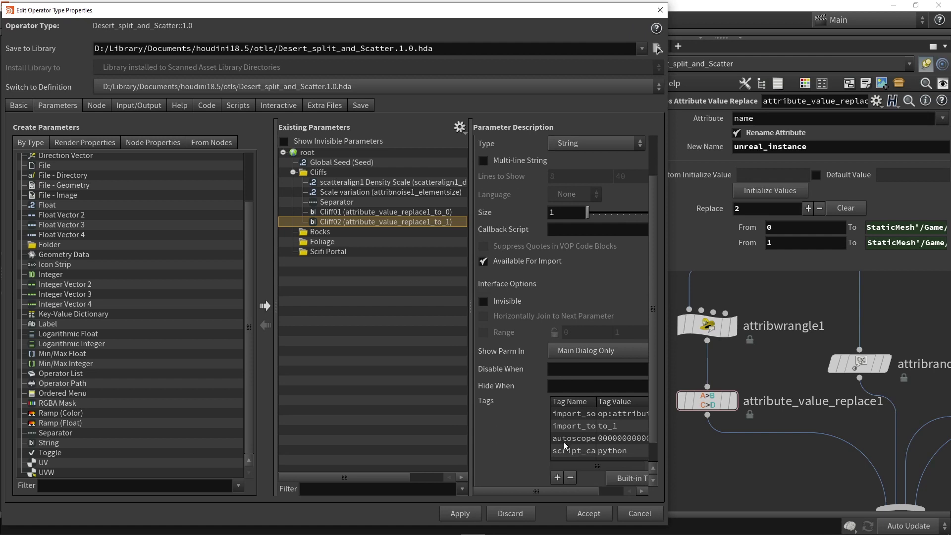
left_click_drag(470, 396, 444, 394)
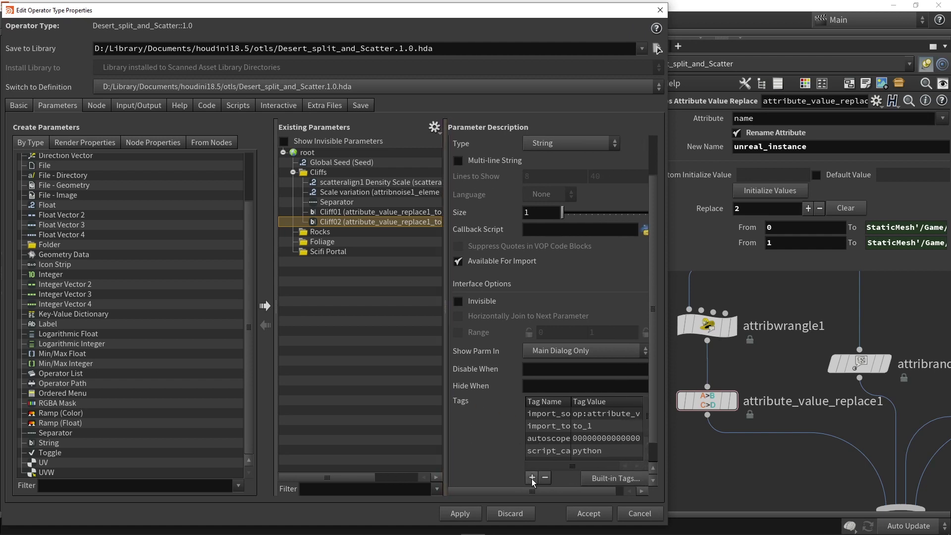
left_click(340, 213, "shift")
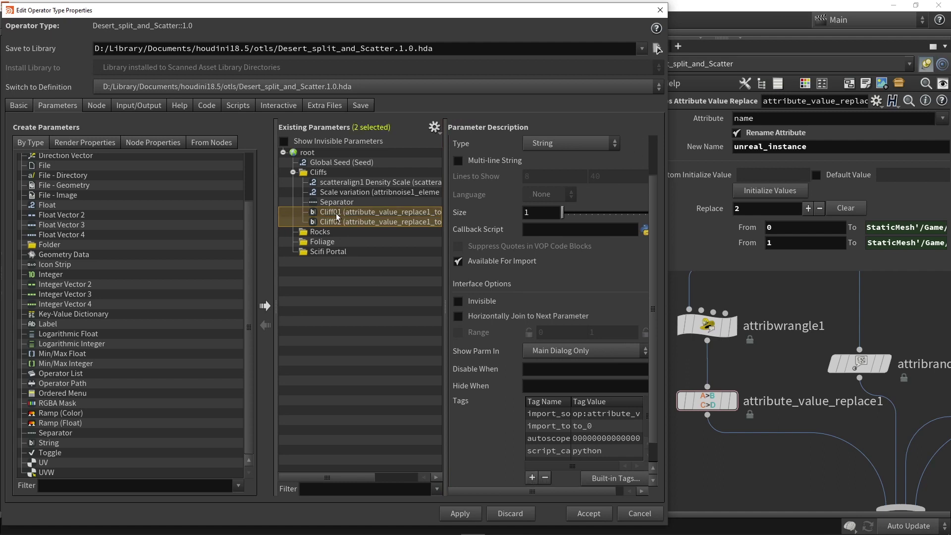
left_click(532, 477)
scroll(551, 437, "down", 1)
double_click(550, 453)
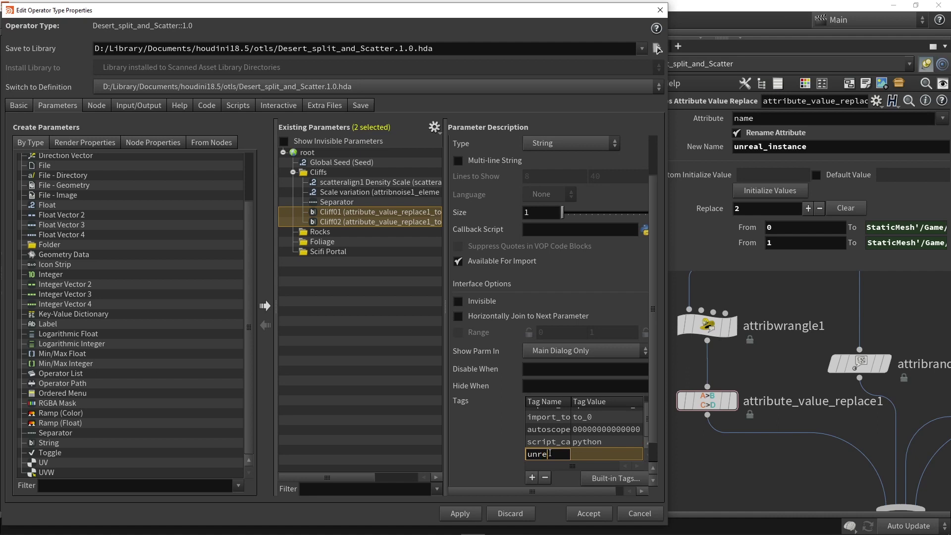
type("unreal_ref")
key("Return")
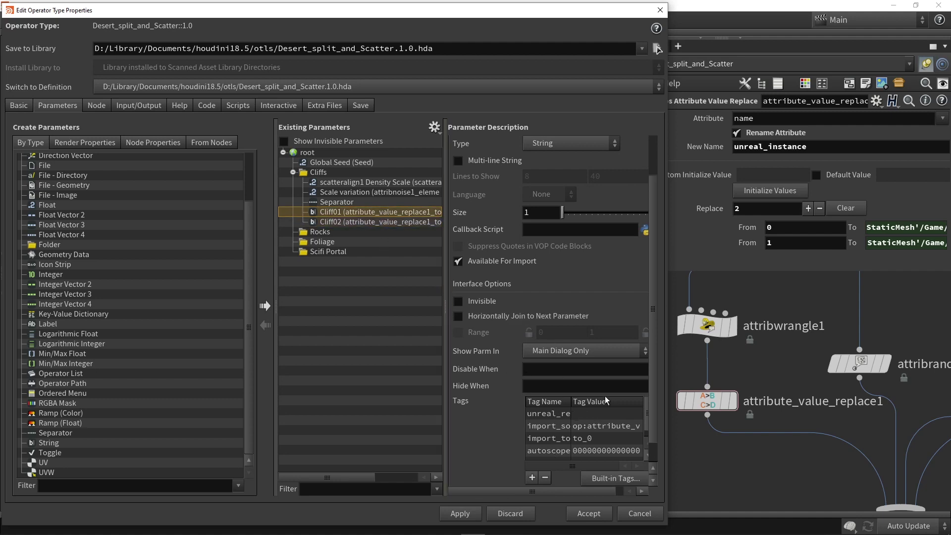
- Promote scatteralign2's Density Scale into the Rocks folder, shorten its label to Density Scale, and apply the change
scroll(604, 396, "up", 2)
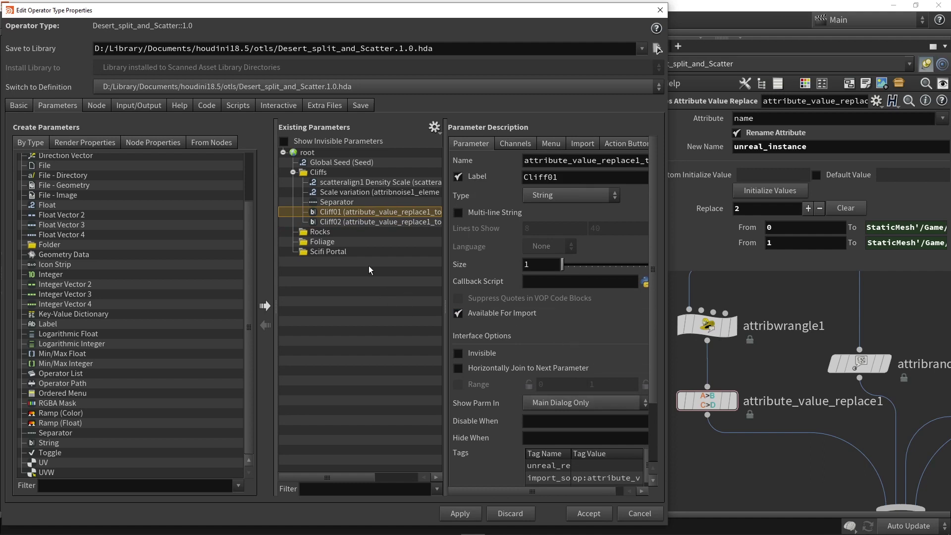
scroll(784, 392, "down", 3)
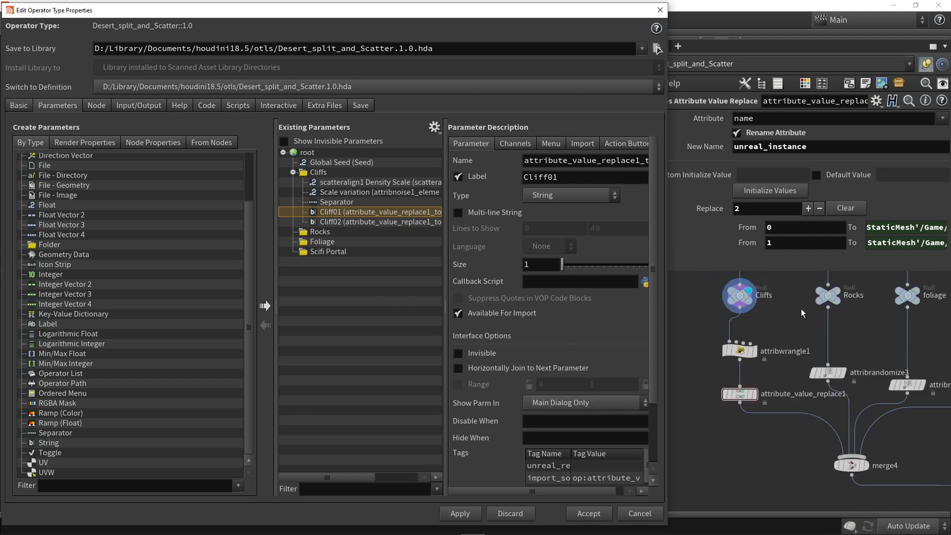
scroll(802, 311, "down", 3)
middle_click_drag(801, 315, 723, 457)
scroll(724, 384, "up", 5)
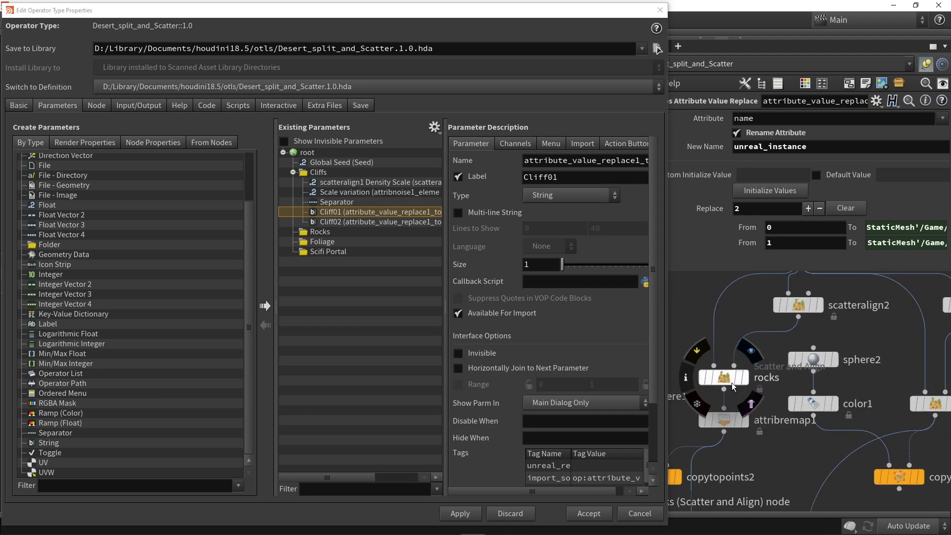
left_click(798, 304)
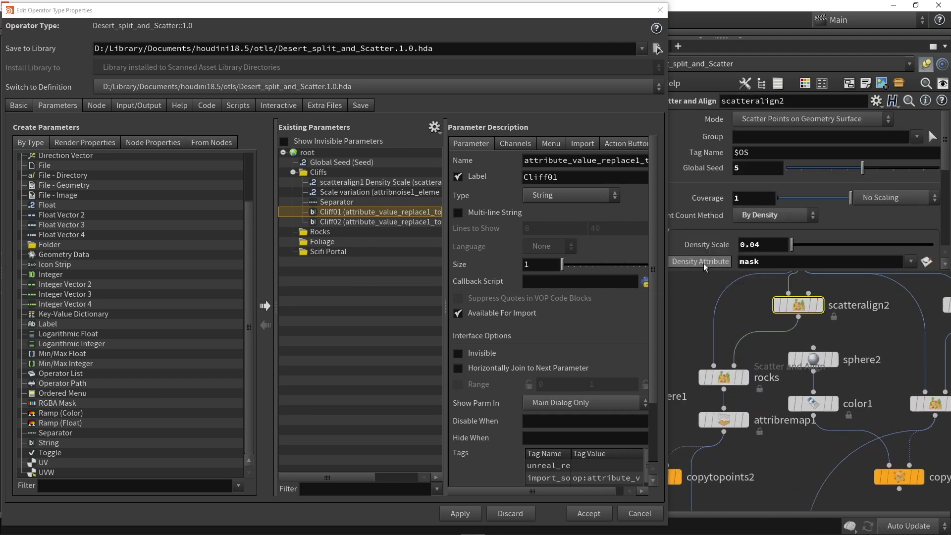
left_click_drag(453, 257, 321, 233)
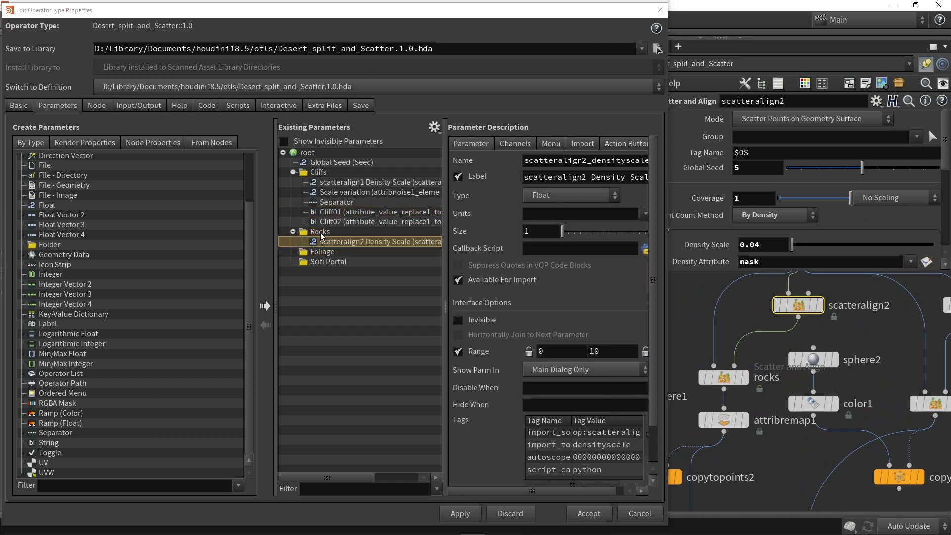
double_click(587, 177)
key("BackSpace")
key("Return")
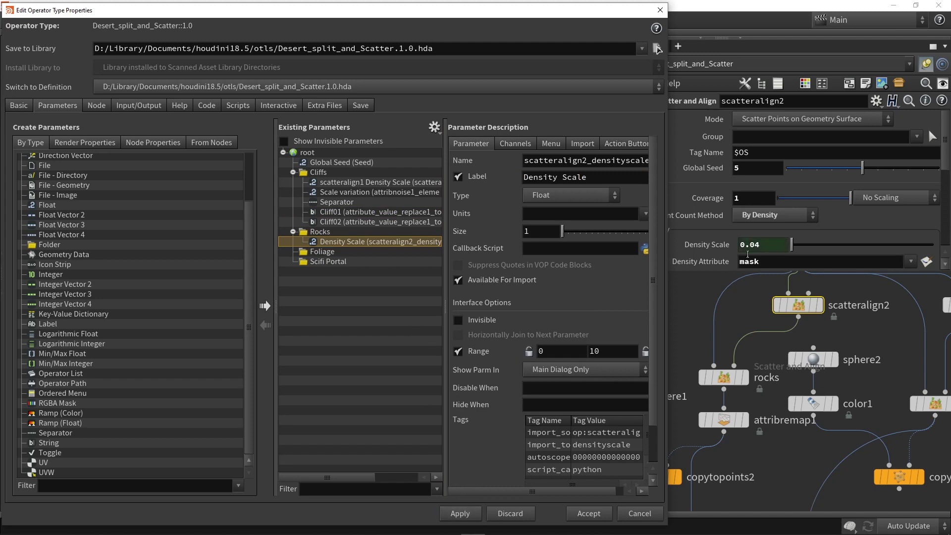
- Append *0.04 to the channel reference expression in scatteralign2's Density Scale
left_click(722, 247)
left_click(915, 245)
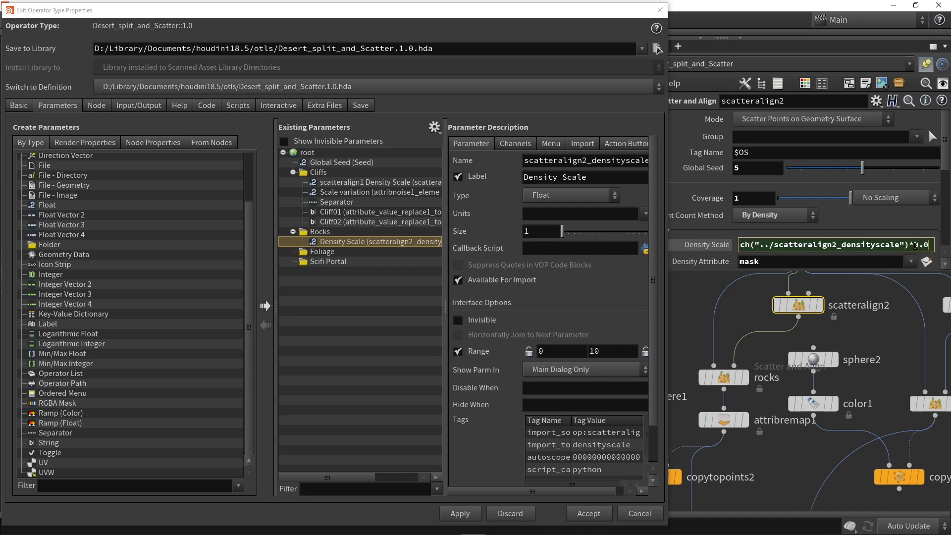
key("Return")
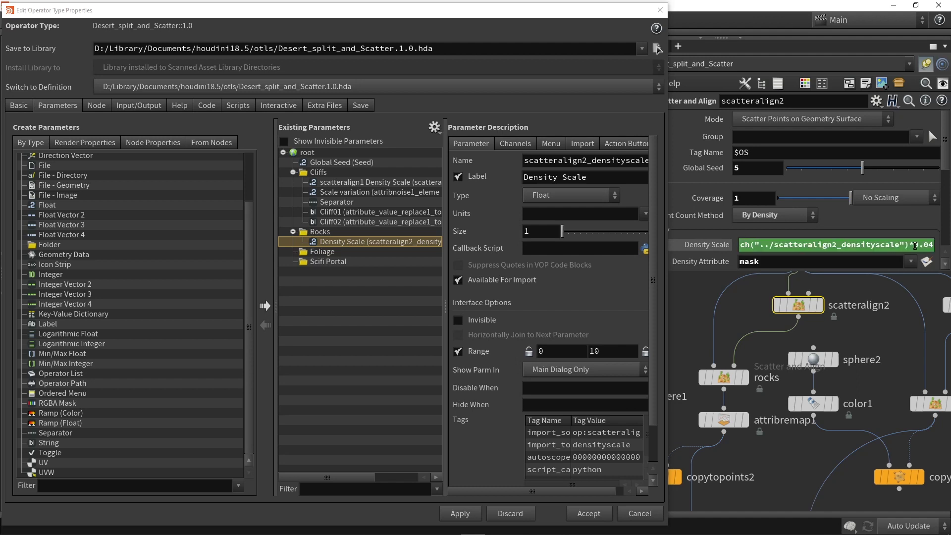
- Set the default value of the Rocks folder's Density Scale parameter to 1 and apply the change
left_click(508, 145)
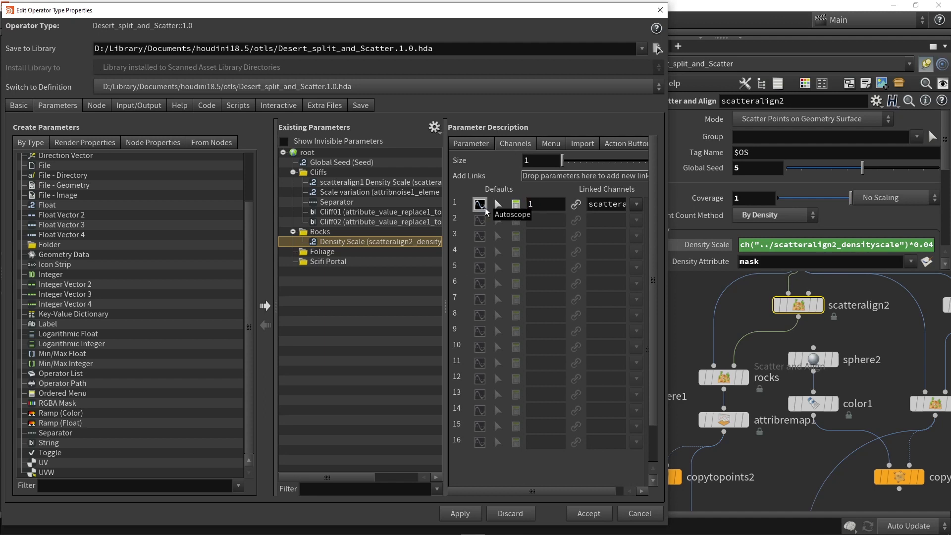
left_click(459, 514)
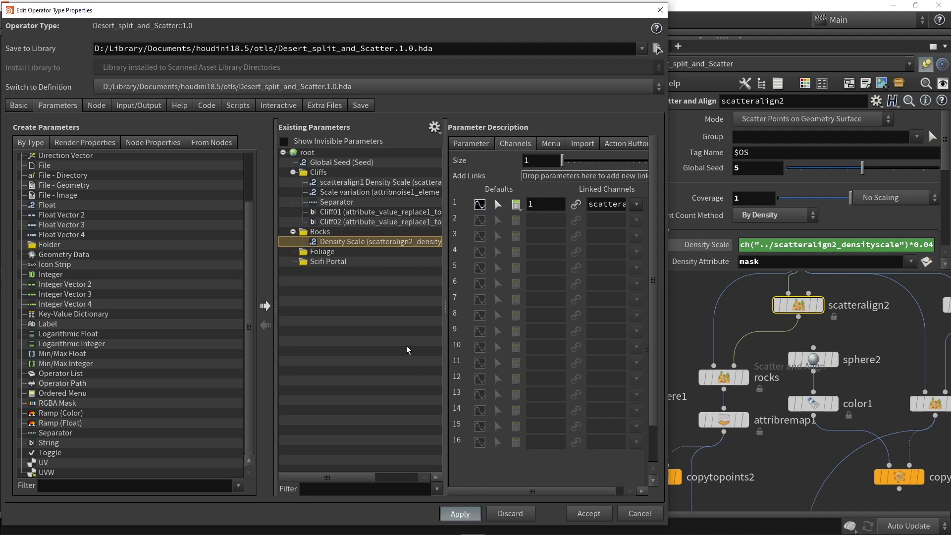
- Link scatteralign2's Global Seed to the asset's seed parameter with the expression ch("../Seed")
middle_click_drag(760, 473, 764, 467)
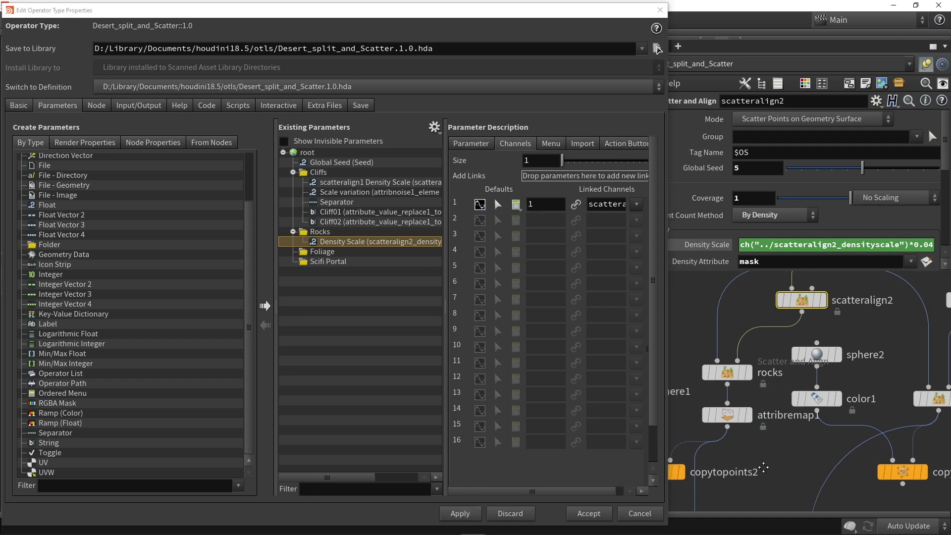
scroll(812, 406, "down", 3)
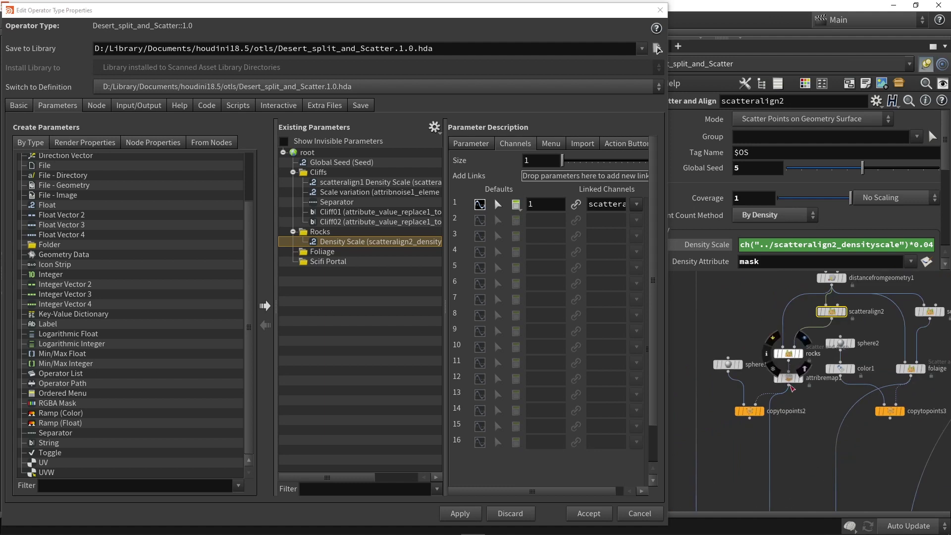
middle_click_drag(793, 462, 787, 398)
scroll(787, 385, "down", 2)
scroll(741, 150, "down", 5)
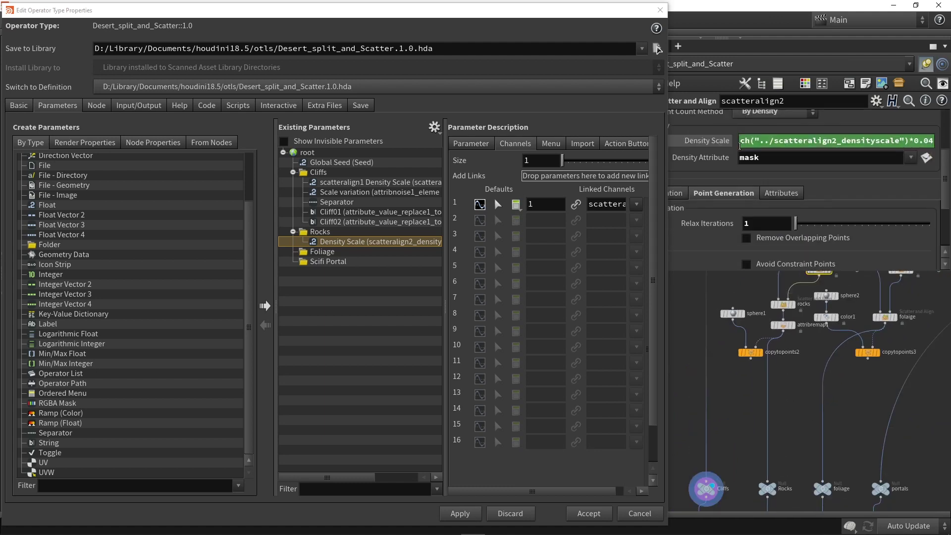
scroll(742, 149, "up", 3)
scroll(742, 149, "up", 3)
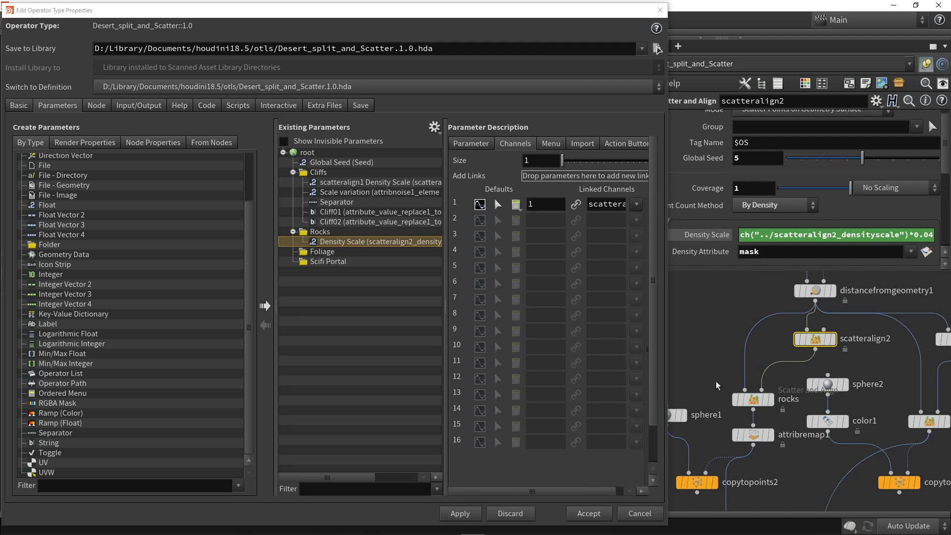
left_click(747, 169)
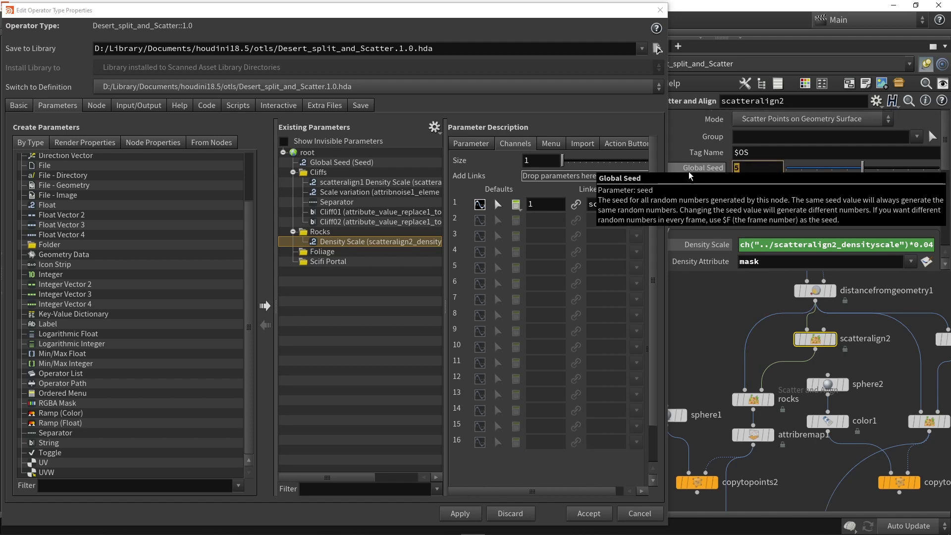
type("ch(\"s")
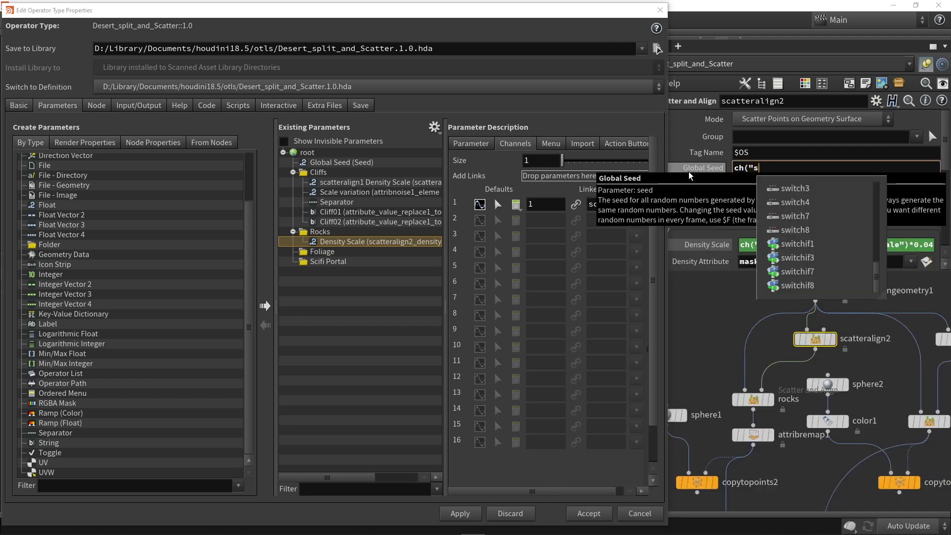
key("BackSpace")
type("../Seed:")
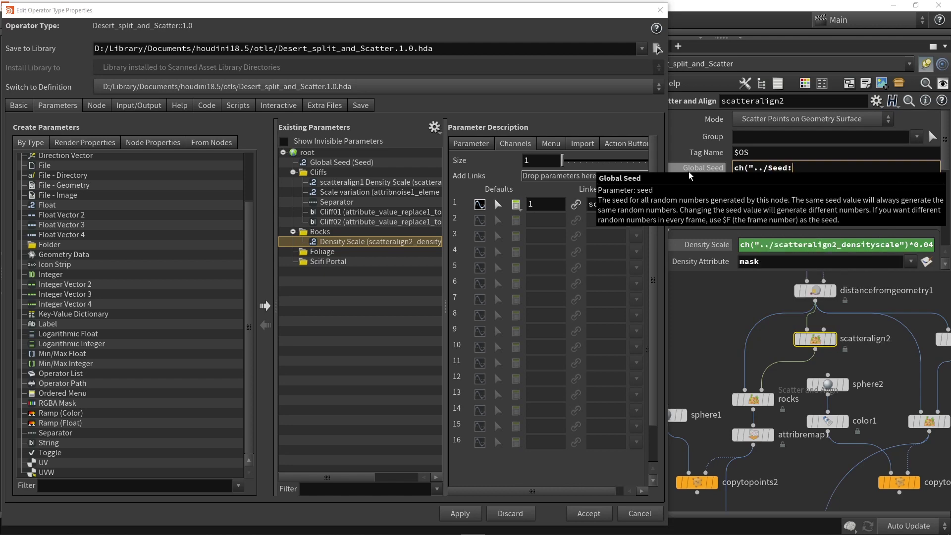
key("BackSpace")
type("\")")
key("Return")
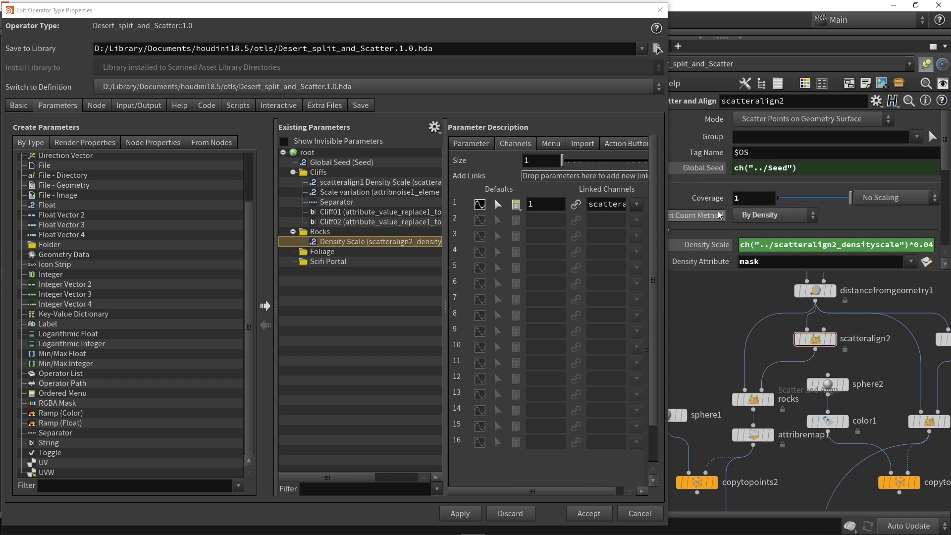
- Add a separator to the Rocks folder and promote Value 0 through Value 5 of the Rocks branch's Attribute Randomize node beneath it
middle_click_drag(714, 352, 724, 343)
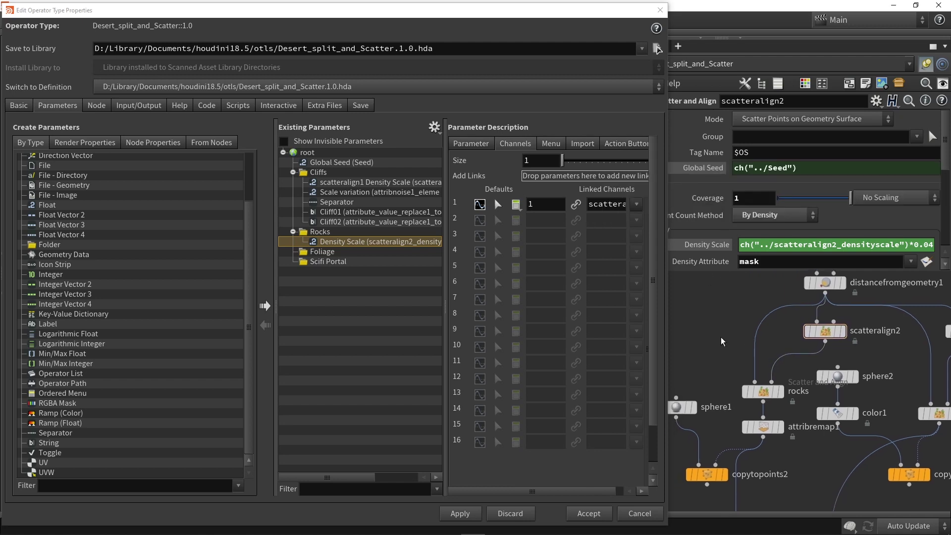
scroll(728, 402, "down", 5)
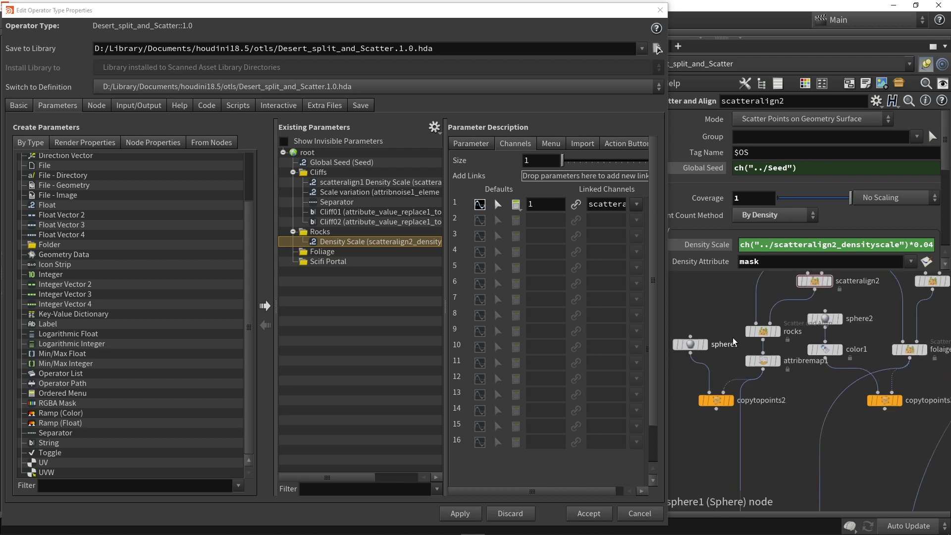
scroll(769, 379, "down", 3)
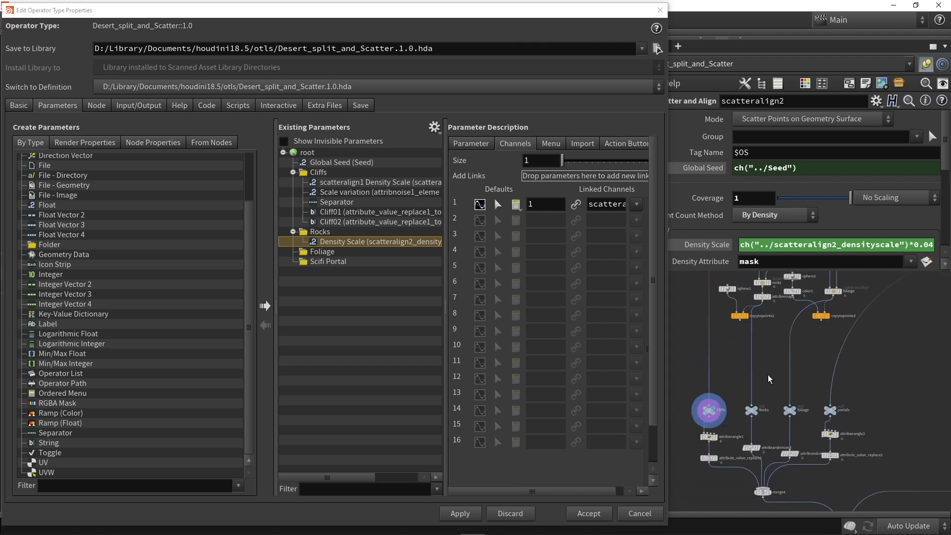
scroll(755, 445, "up", 5)
left_click(760, 435)
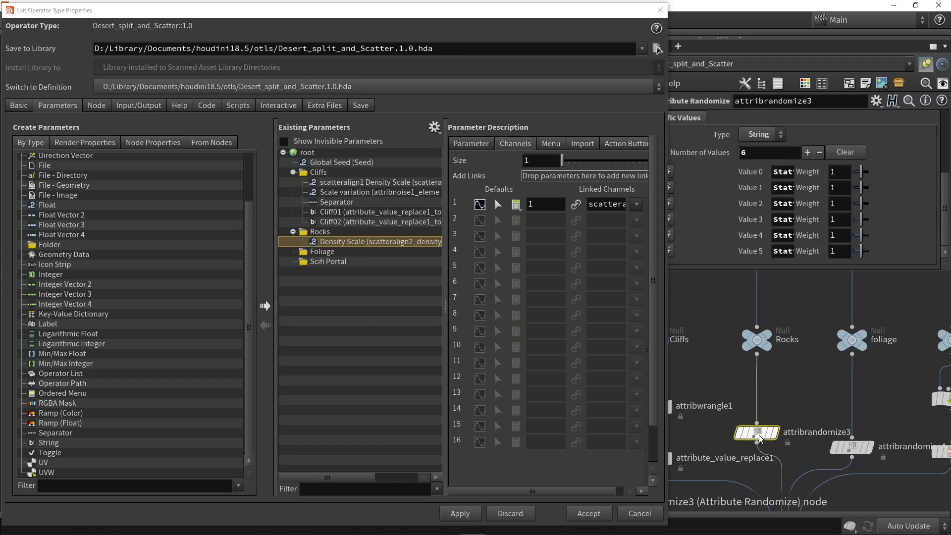
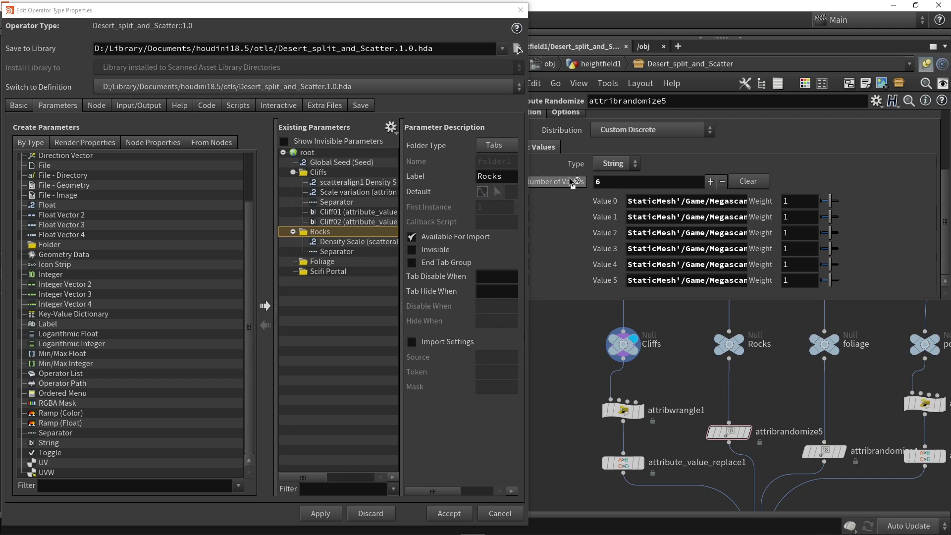
left_click_drag(572, 186, 569, 396)
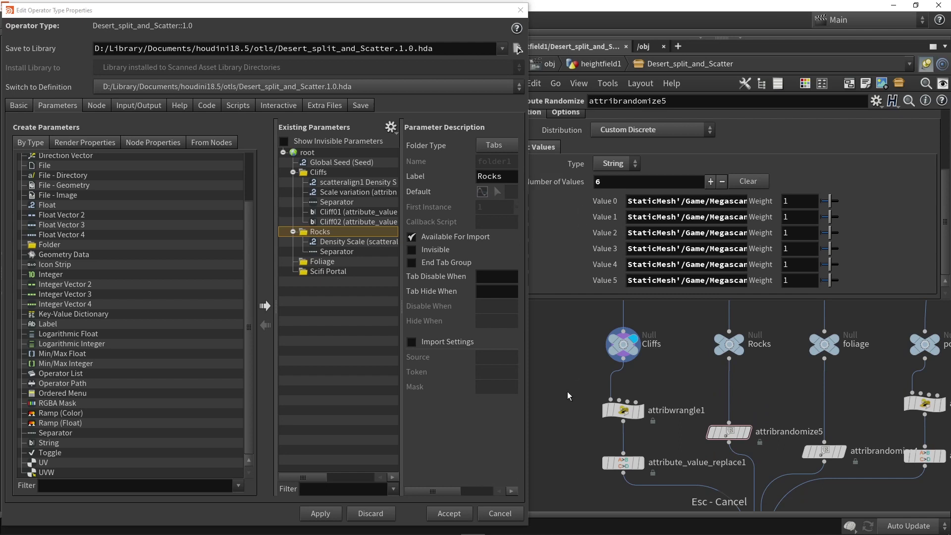
left_click_drag(605, 225, 400, 245)
left_click_drag(325, 235, 324, 233)
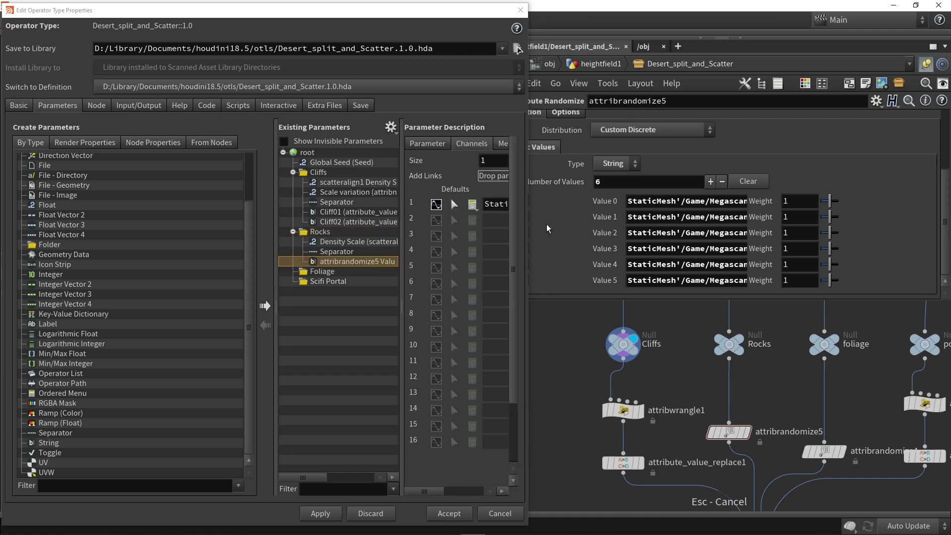
left_click_drag(615, 220, 322, 234)
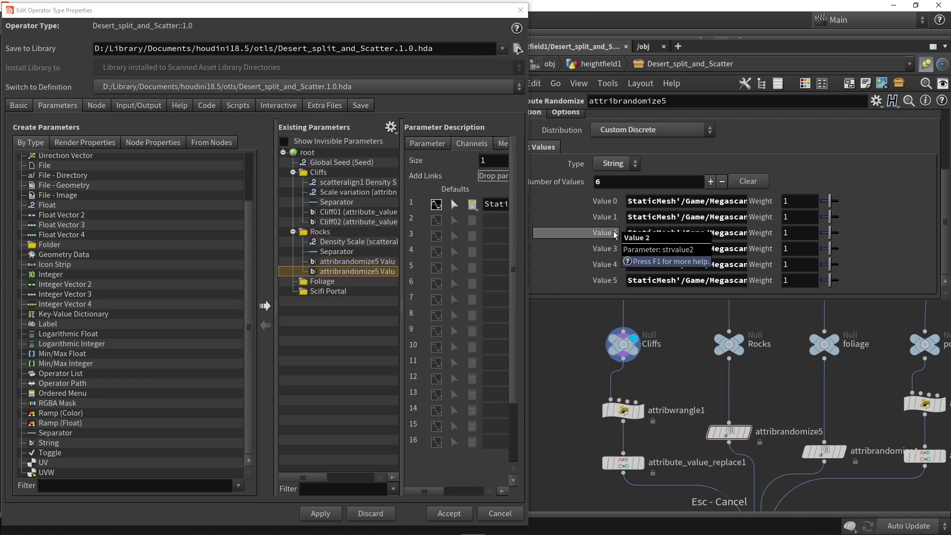
left_click_drag(613, 231, 311, 233)
left_click_drag(606, 249, 320, 237)
left_click_drag(606, 281, 320, 237)
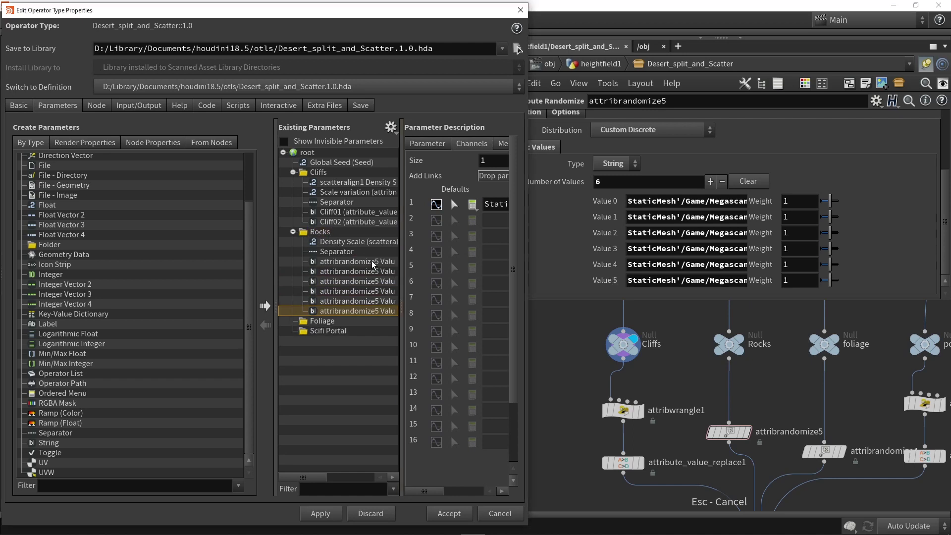
- Label the first three promoted rock values Rock1, Rock2 and Rock3 in order
left_click(357, 261)
left_click(424, 144)
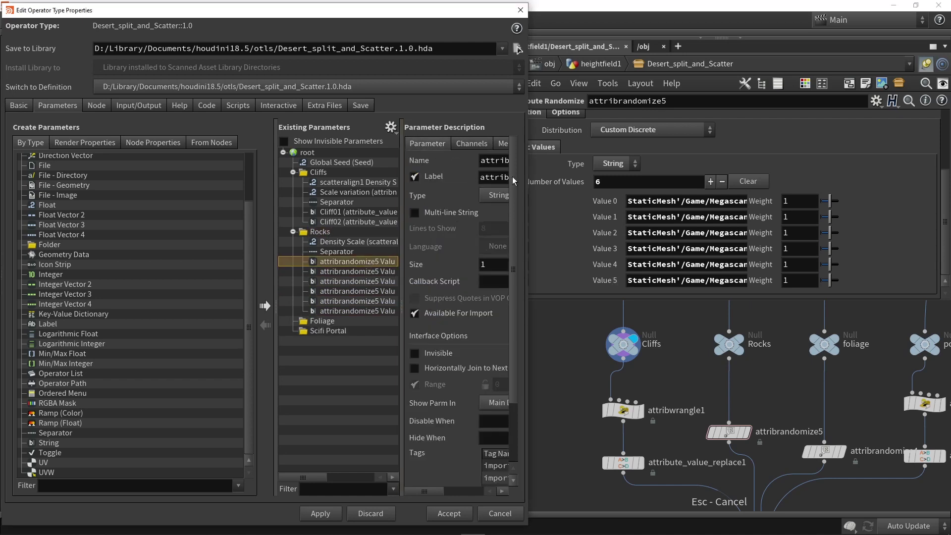
left_click_drag(529, 177, 627, 177)
triple_click(555, 177)
type("Rock1")
key("Return")
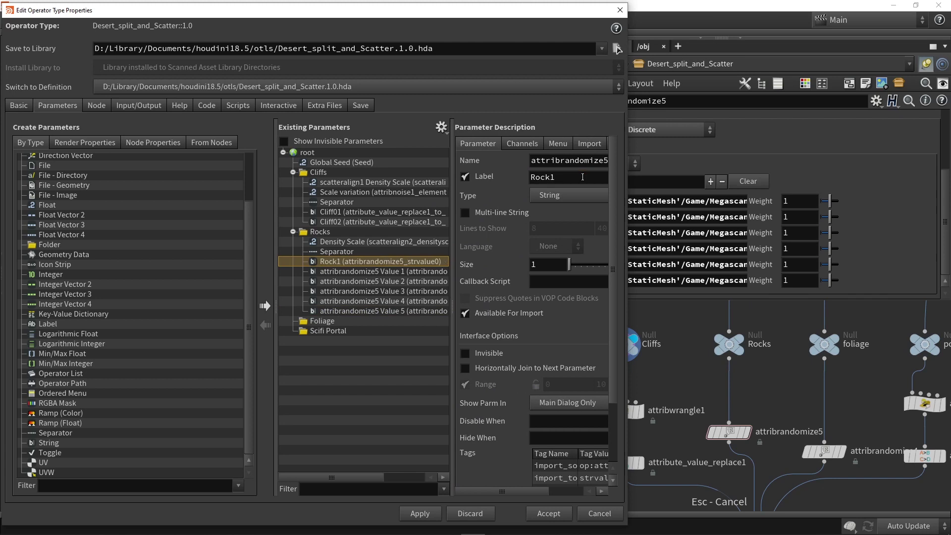
left_click(380, 272)
triple_click(558, 178)
type("Rock2")
key("Return")
left_click(381, 282)
triple_click(559, 178)
type("Rock")
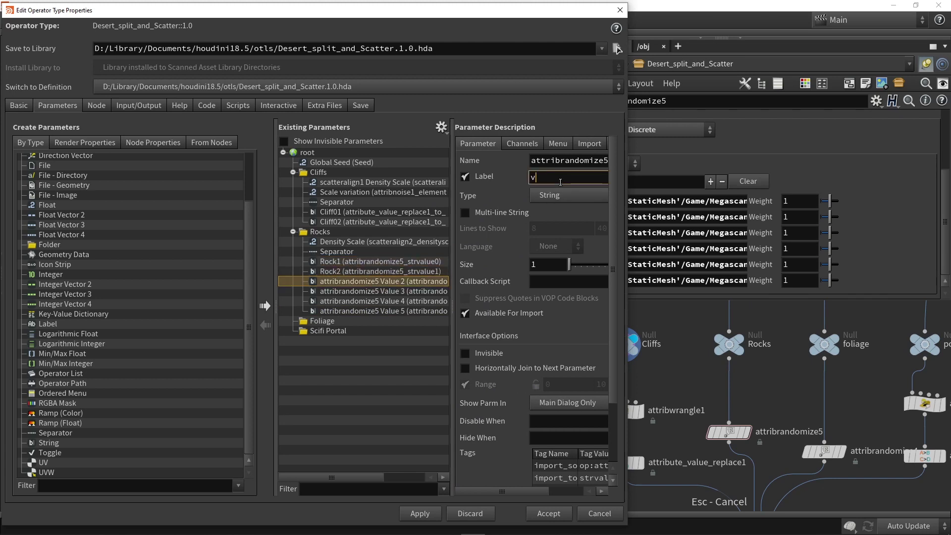
type("3")
key("Return")
- Label the remaining three promoted rock values Rock4, Rock5 and Rock6 in order, and apply the changes
left_click(380, 291)
triple_click(557, 178)
type("Rock4")
key("Return")
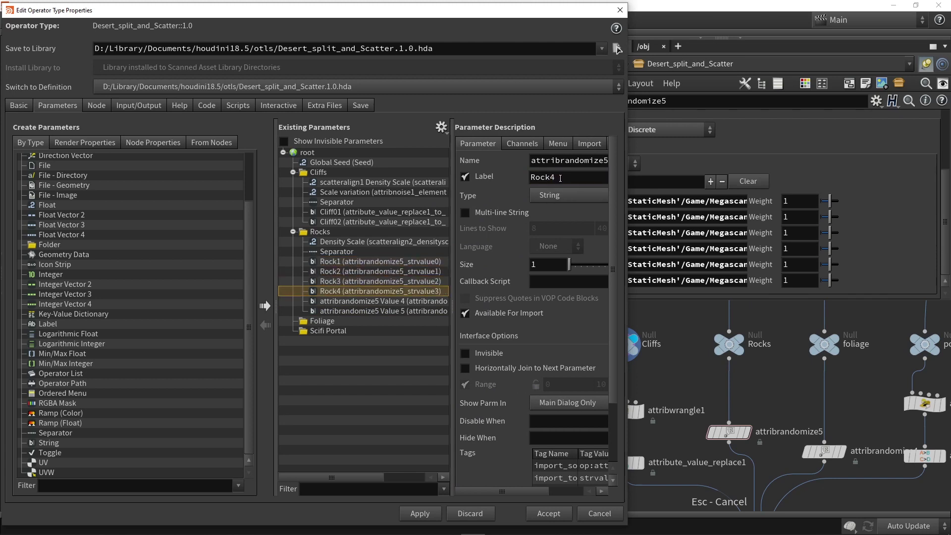
left_click(397, 301)
triple_click(547, 177)
type("Rock5")
key("Return")
left_click(381, 311)
triple_click(558, 177)
type("Rock6")
key("Return")
left_click(425, 513)
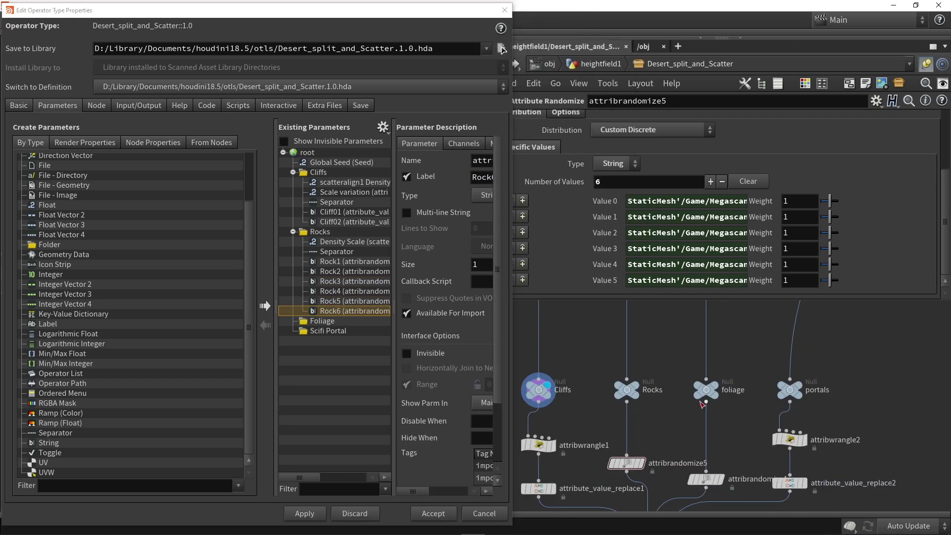
- Promote scatteralign3's Density Scale into the Foliage folder and apply the change
left_click(704, 390)
middle_click_drag(674, 358, 633, 432)
scroll(633, 432, "down", 4)
middle_click_drag(639, 384, 616, 448)
scroll(670, 349, "up", 5)
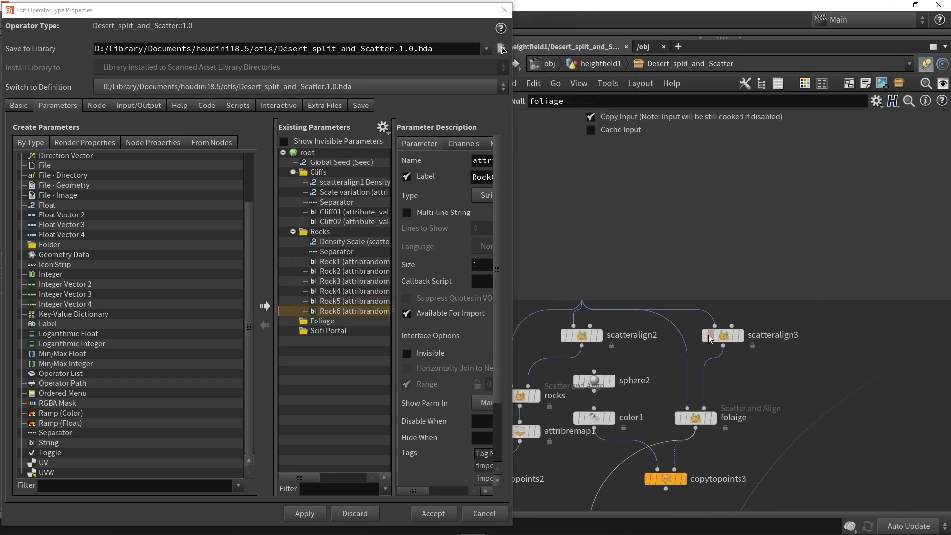
left_click(726, 339)
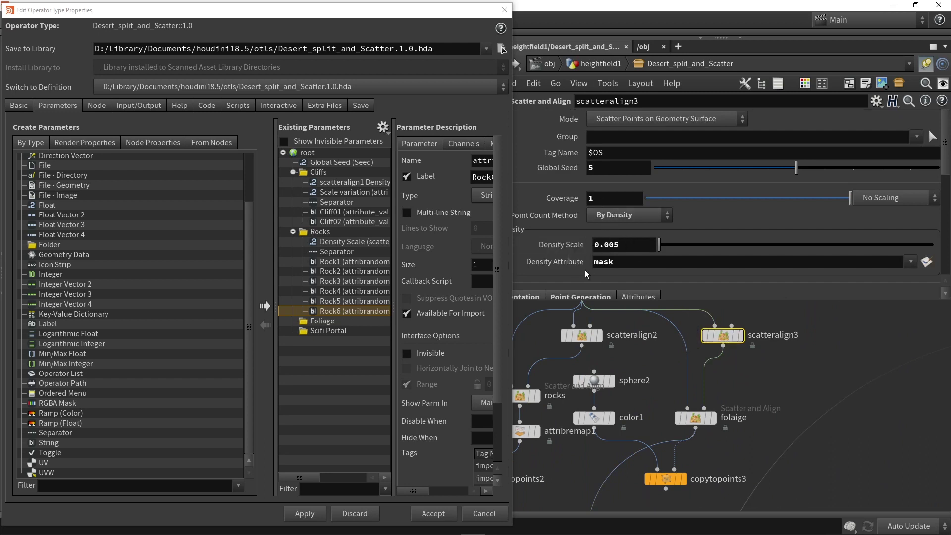
left_click_drag(570, 245, 564, 266)
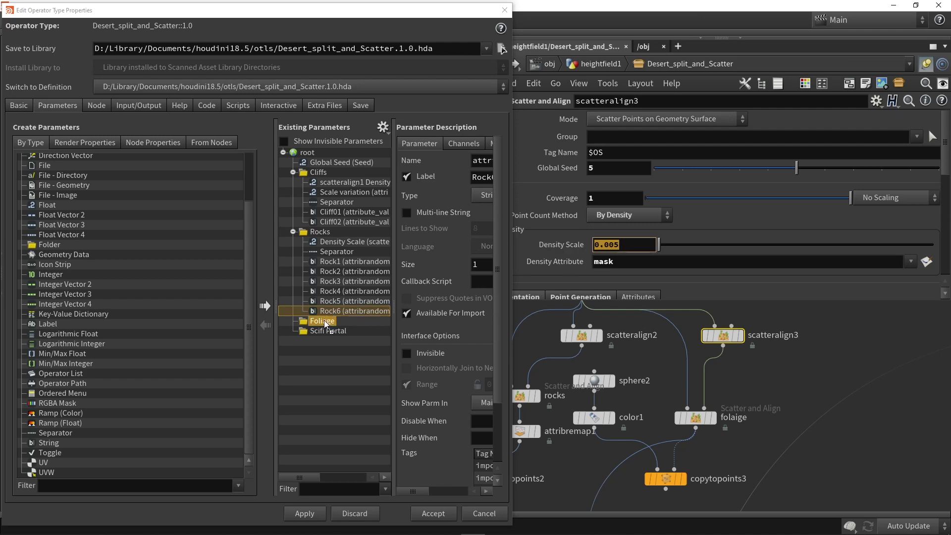
left_click_drag(326, 325, 326, 326)
left_click(303, 514)
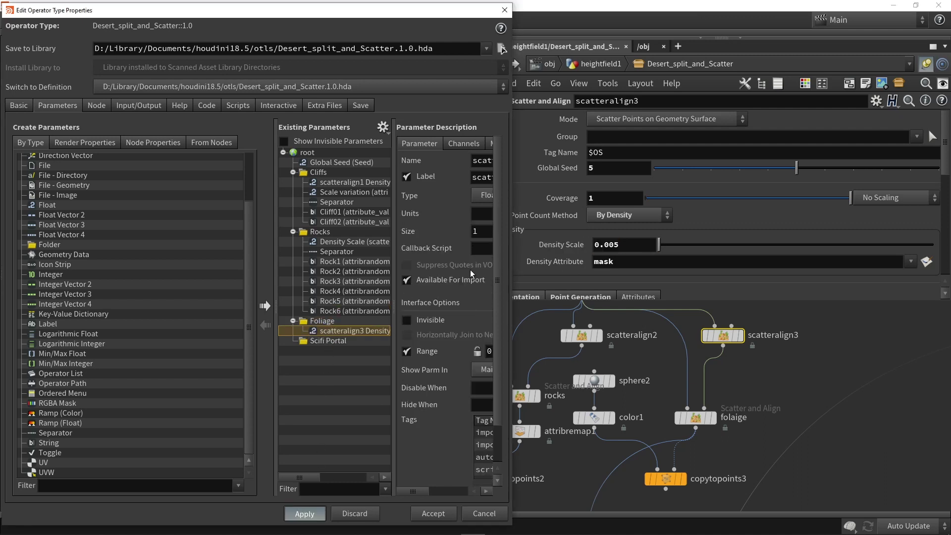
- Shorten the label of the Foliage folder's promoted parameter to Density Scale and apply the change
left_click_drag(511, 263, 601, 253)
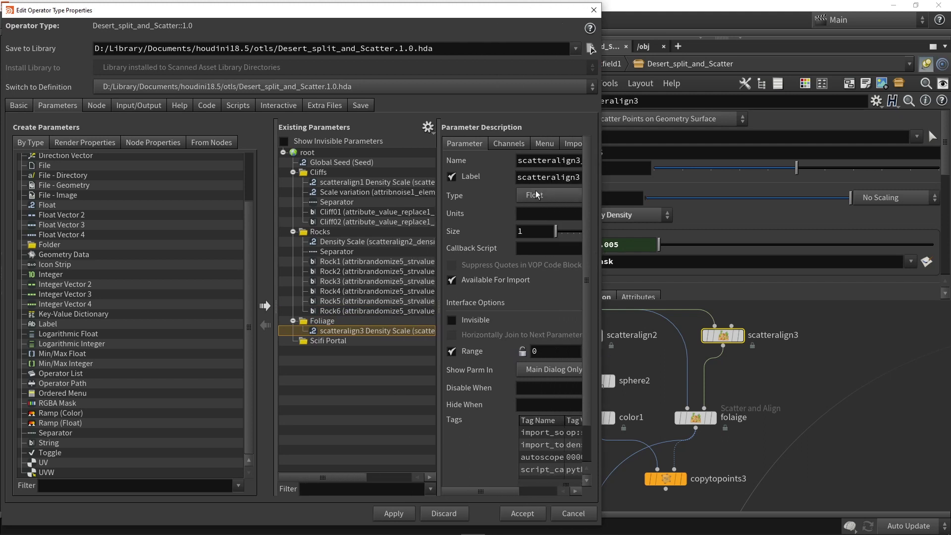
left_click(546, 179)
left_click(546, 179)
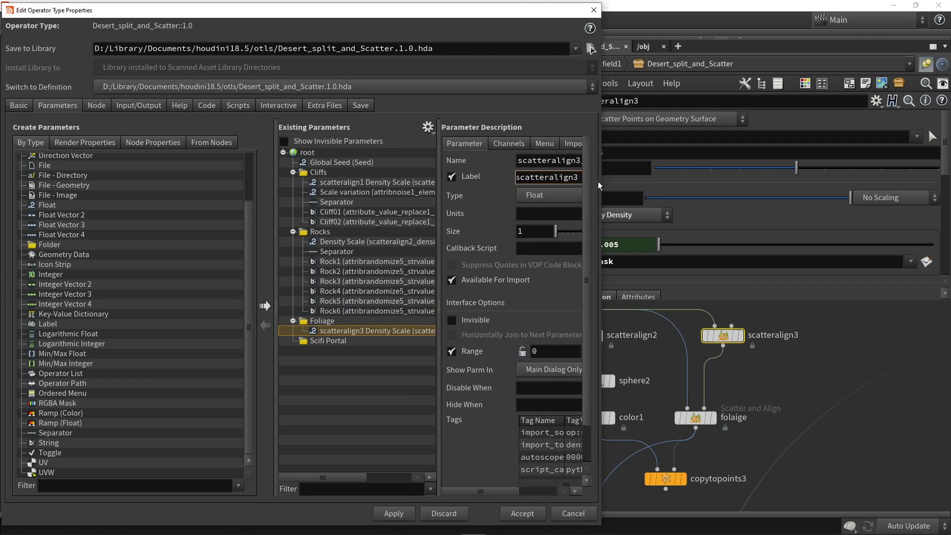
left_click_drag(600, 184, 686, 184)
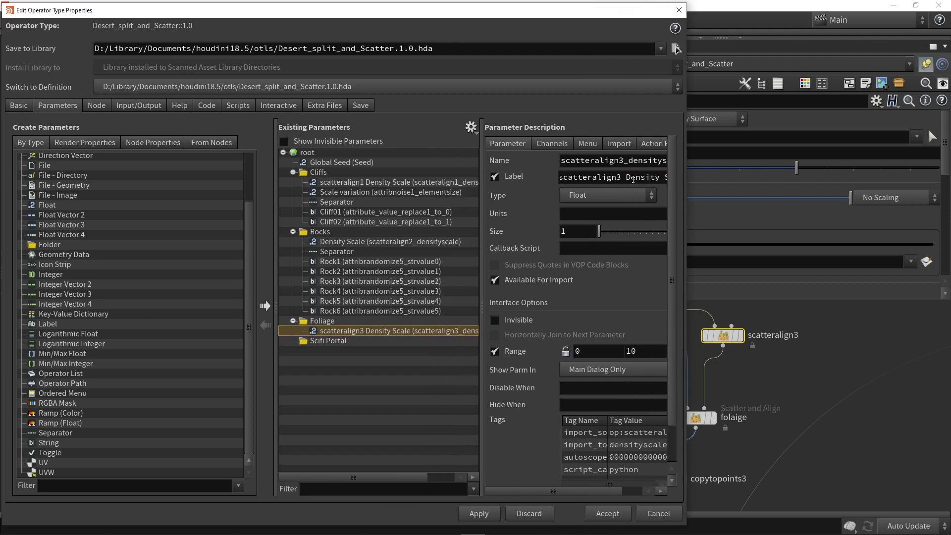
left_click_drag(625, 179, 518, 183)
key("BackSpace")
key("Return")
left_click(478, 513)
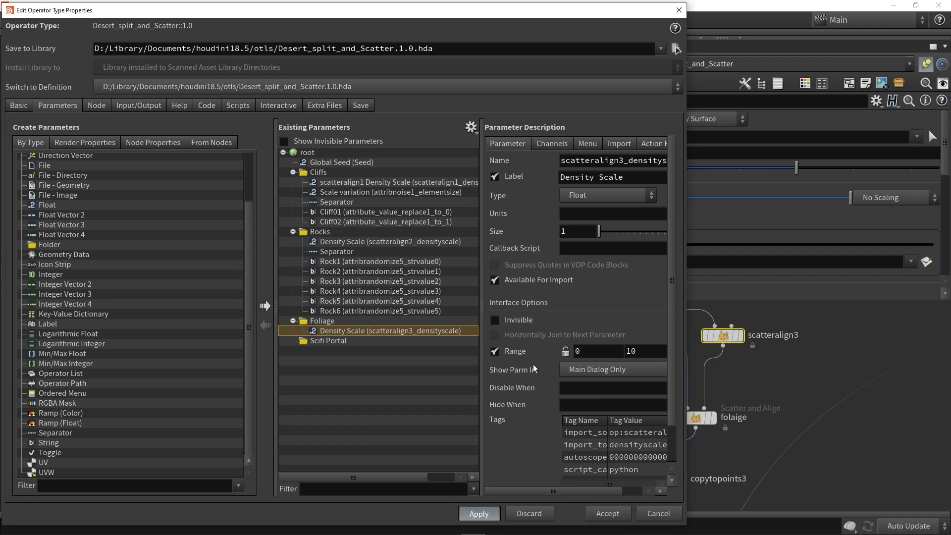
- Append *0.005 to the channel reference expression in scatteralign3's Density Scale
left_click_drag(684, 269, 557, 269)
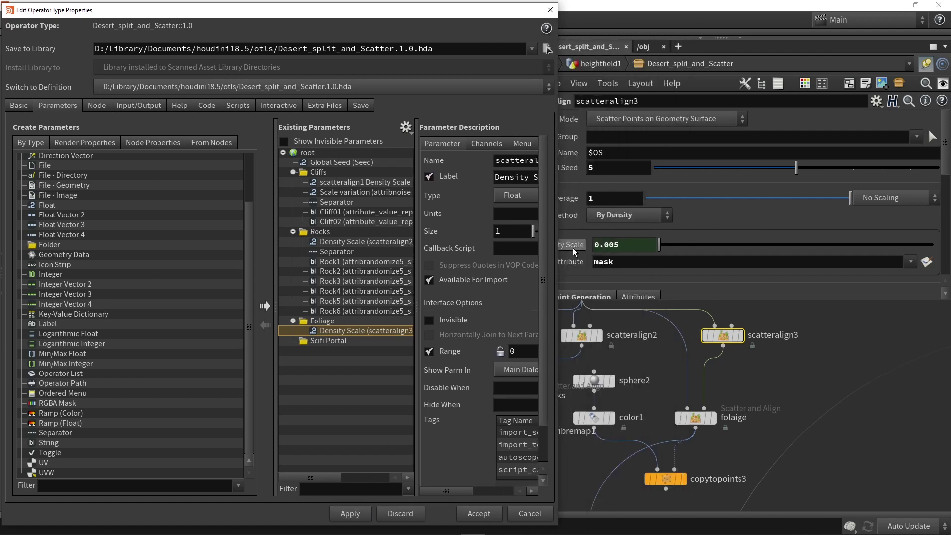
left_click(803, 241)
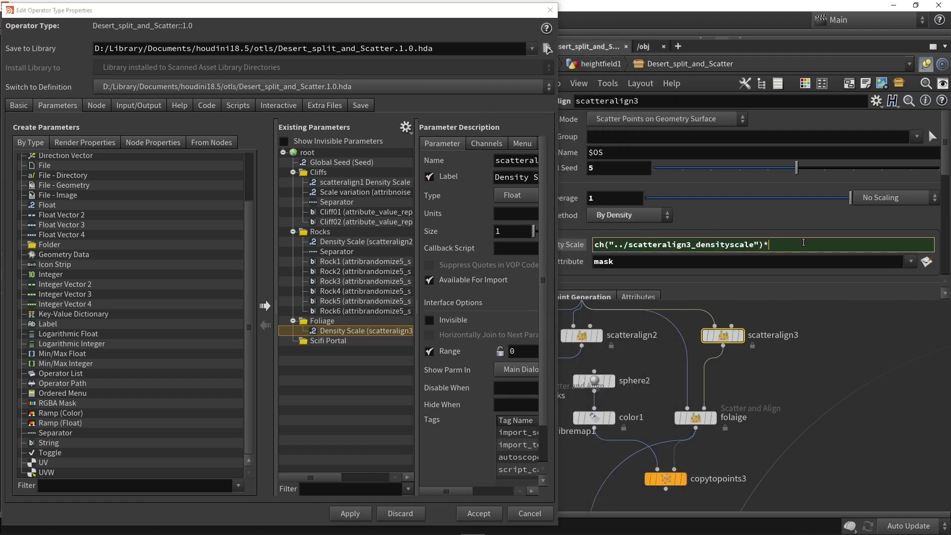
type("005")
key("Return")
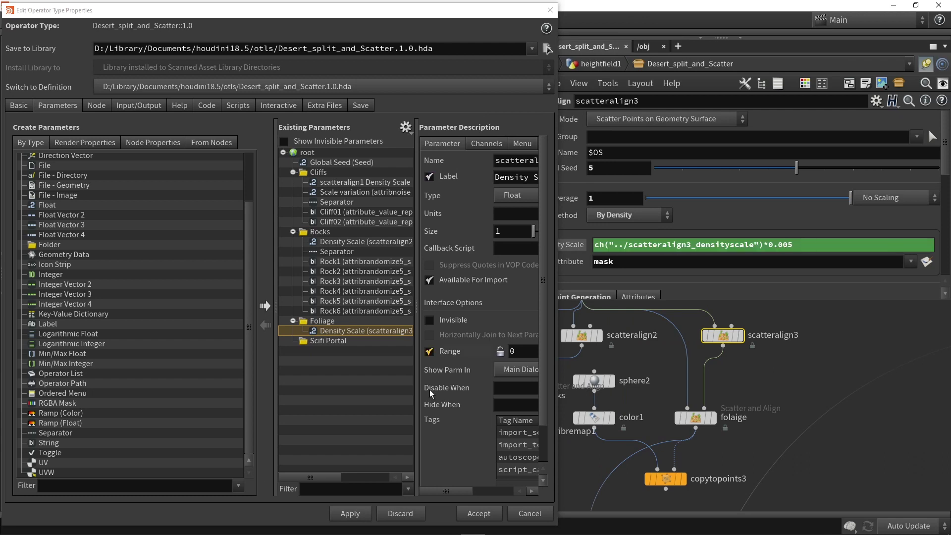
- Set the default value of the Foliage folder's Density Scale to 1 and apply the changes
left_click(353, 515)
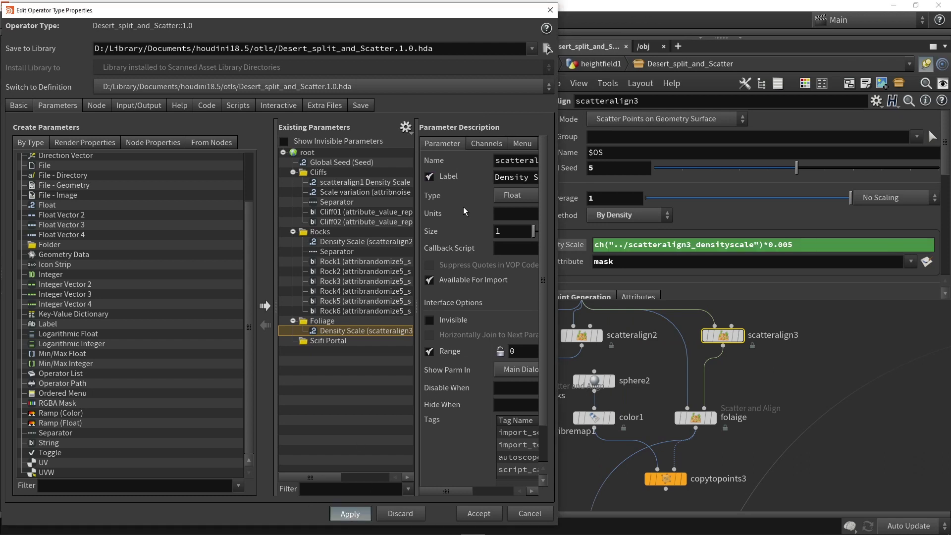
left_click(476, 145)
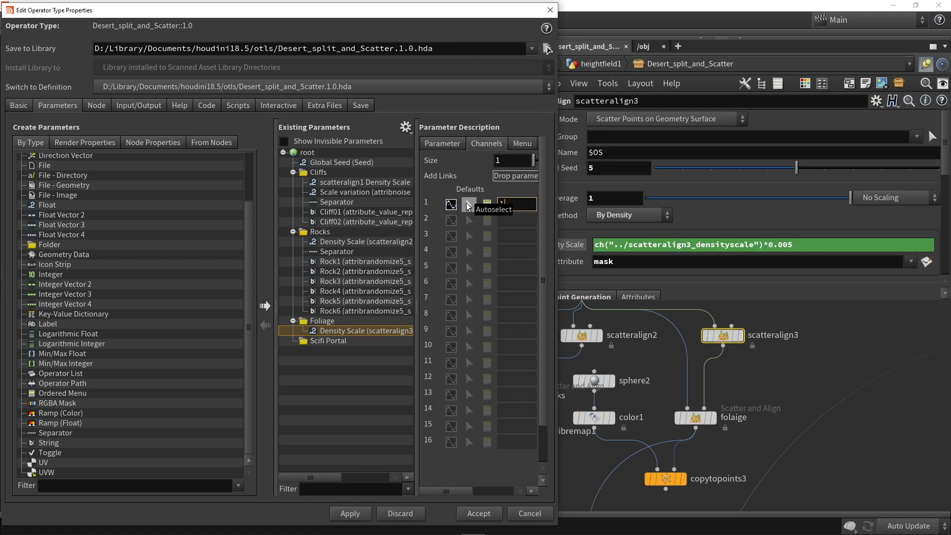
left_click(349, 513)
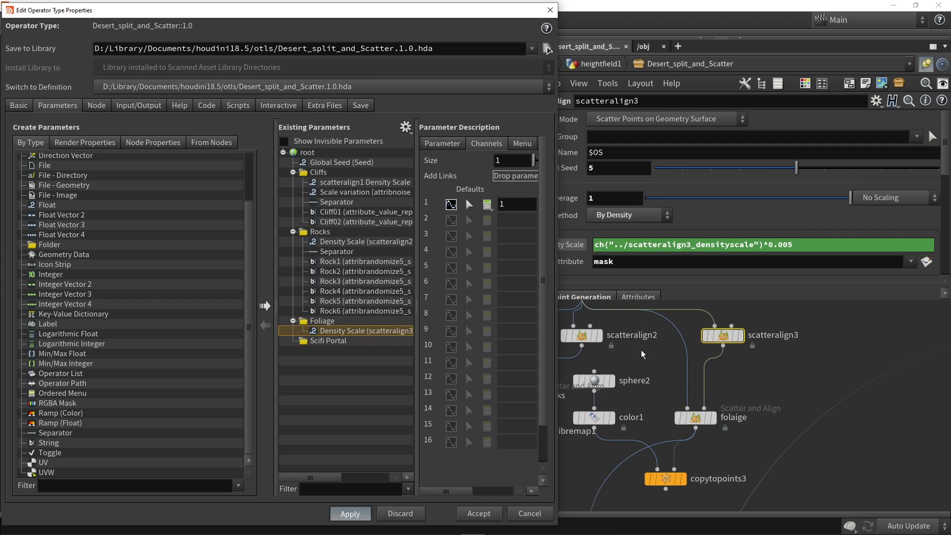
- Replace scatteralign3's seed value with the channel reference ch("../Seed")
scroll(714, 340, "down", 3)
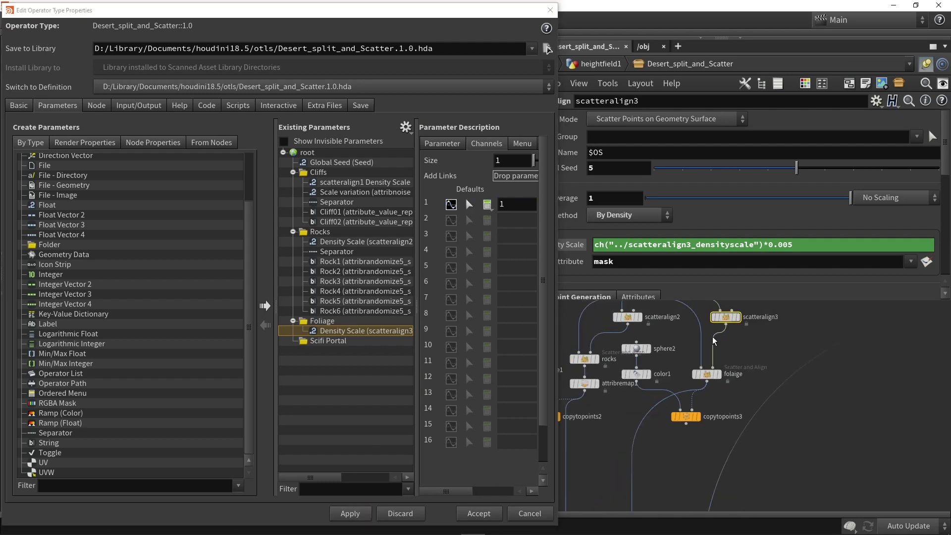
left_click_drag(614, 169, 538, 175)
key("BackSpace")
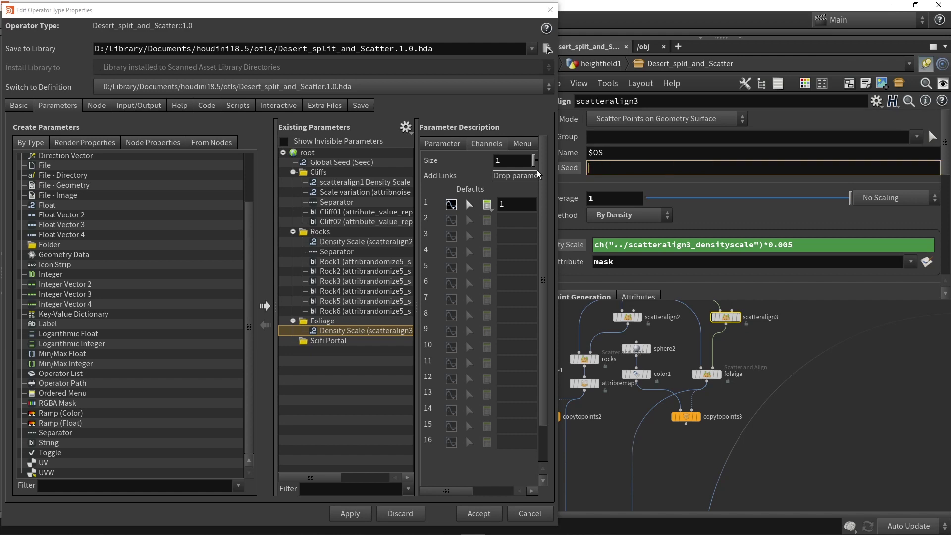
type("ch(")
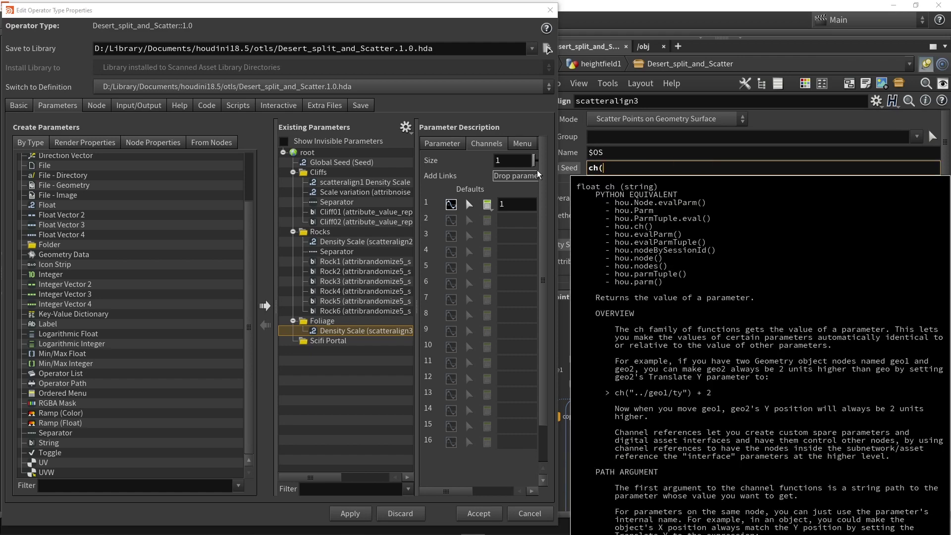
type("\".")
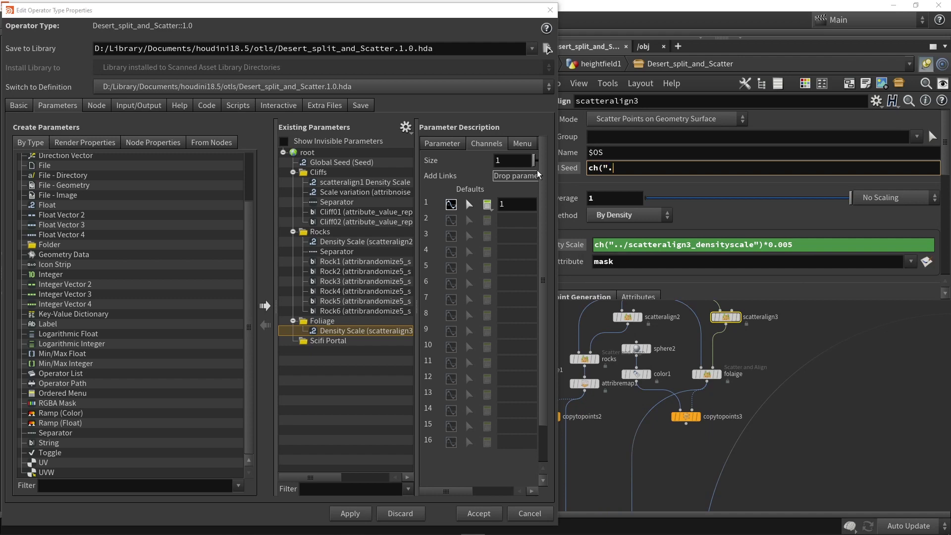
type("./Seed\")")
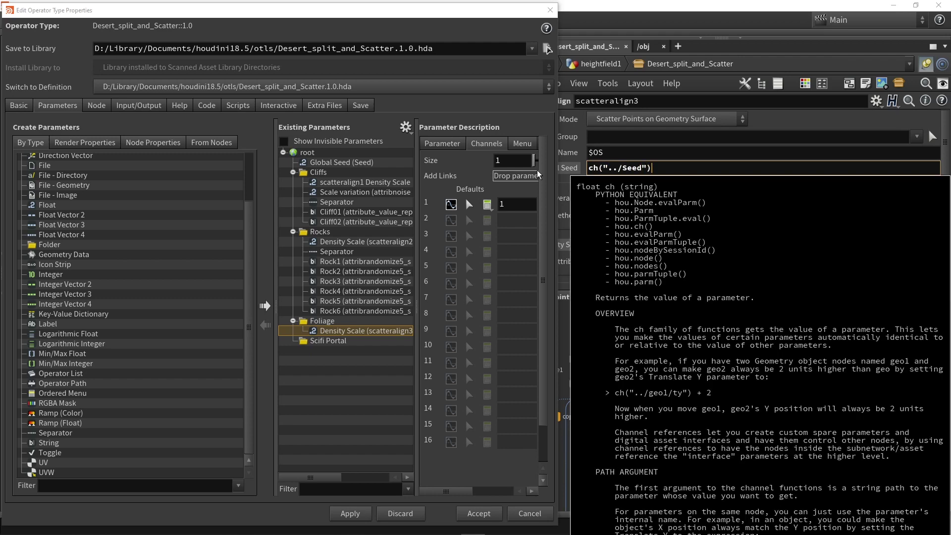
- Add a separator and attribrandomize4's Value 0 to the Foliage folder, label the value Bush, and apply the changes
left_click(663, 471)
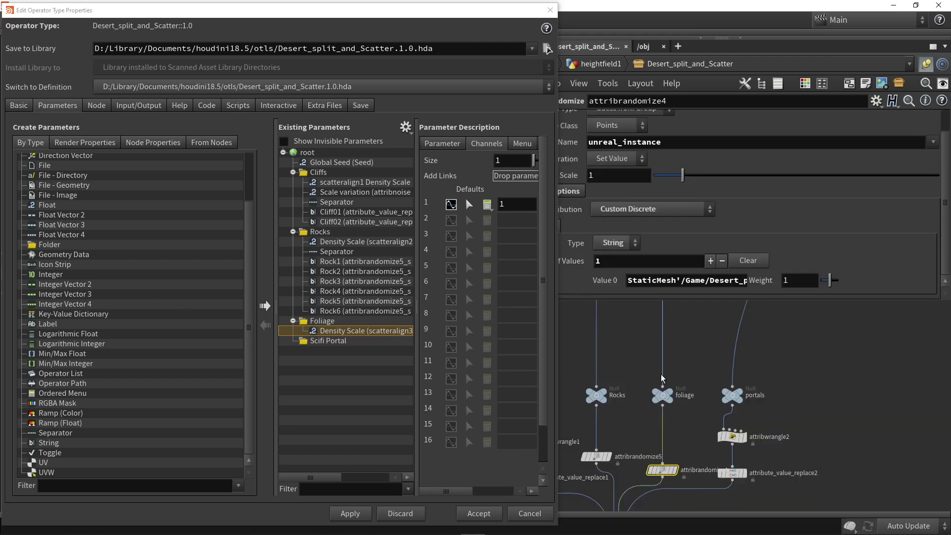
left_click_drag(54, 431, 278, 336)
left_click_drag(436, 311, 327, 346)
triple_click(693, 177)
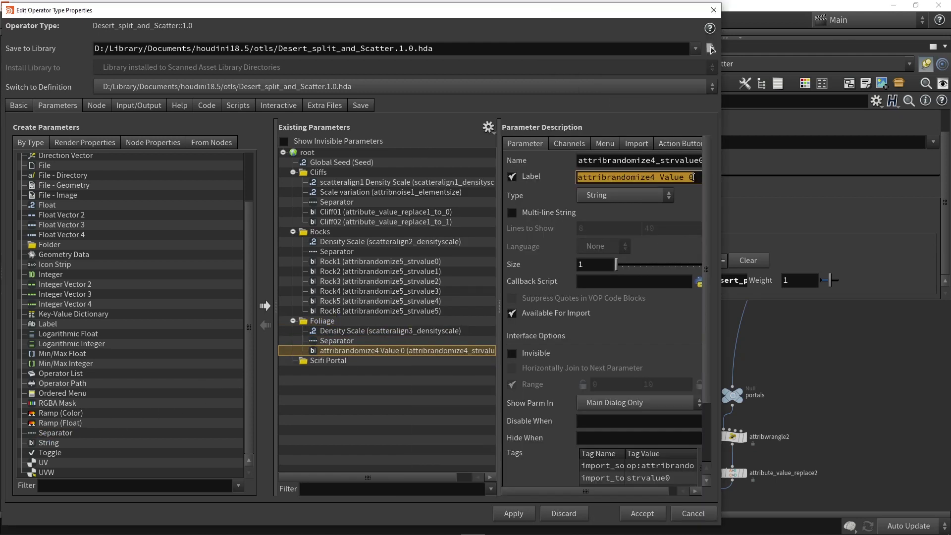
type("Bush")
key("Return")
left_click(512, 513)
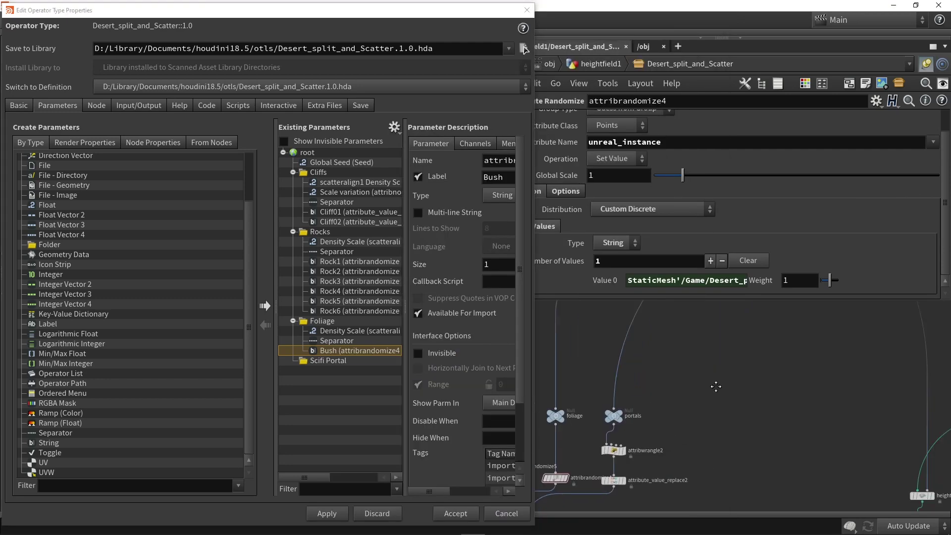
- Promote heightfield_scatter1's Density into the Scifi Portal folder and apply the change
middle_click_drag(682, 402, 630, 440)
scroll(630, 440, "down", 5)
scroll(774, 397, "up", 5)
scroll(783, 449, "up", 2)
middle_click_drag(724, 338, 659, 421)
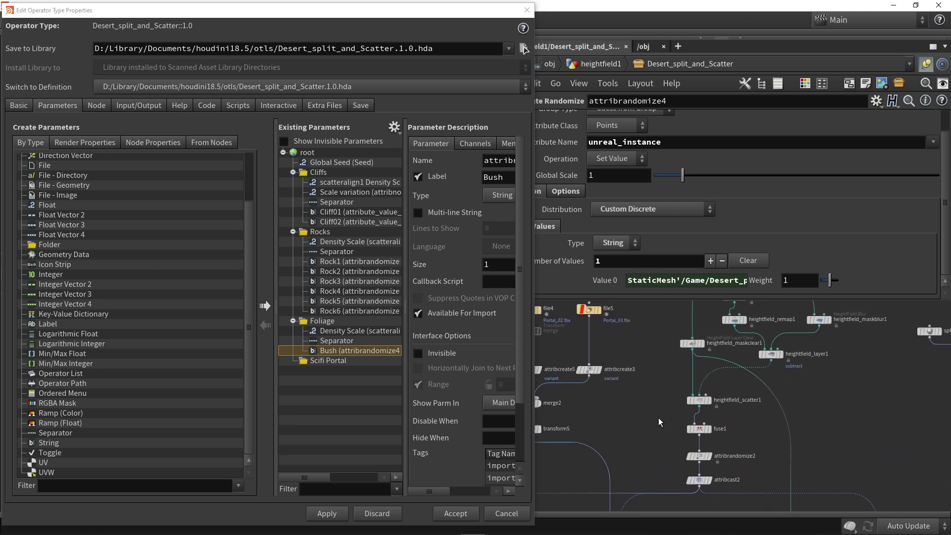
scroll(688, 408, "up", 2)
left_click(704, 399)
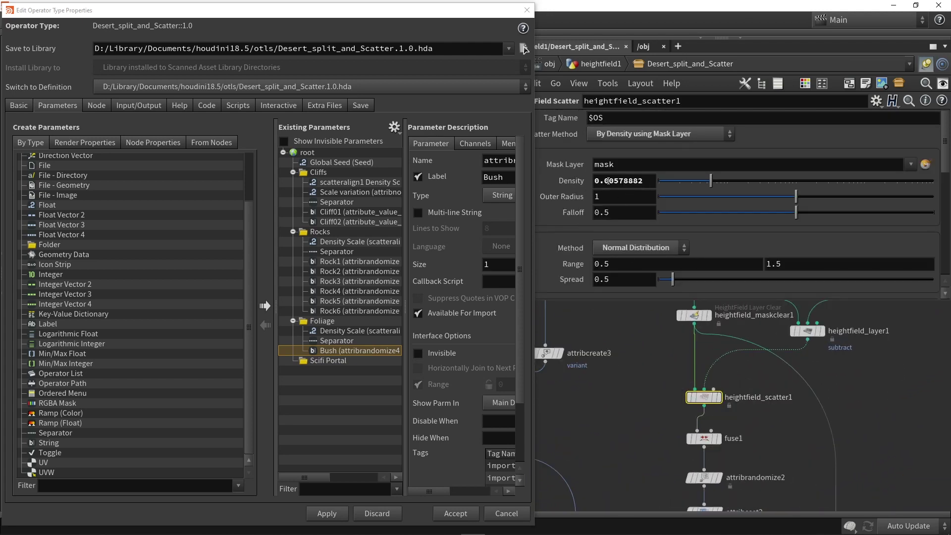
left_click_drag(569, 181, 344, 361)
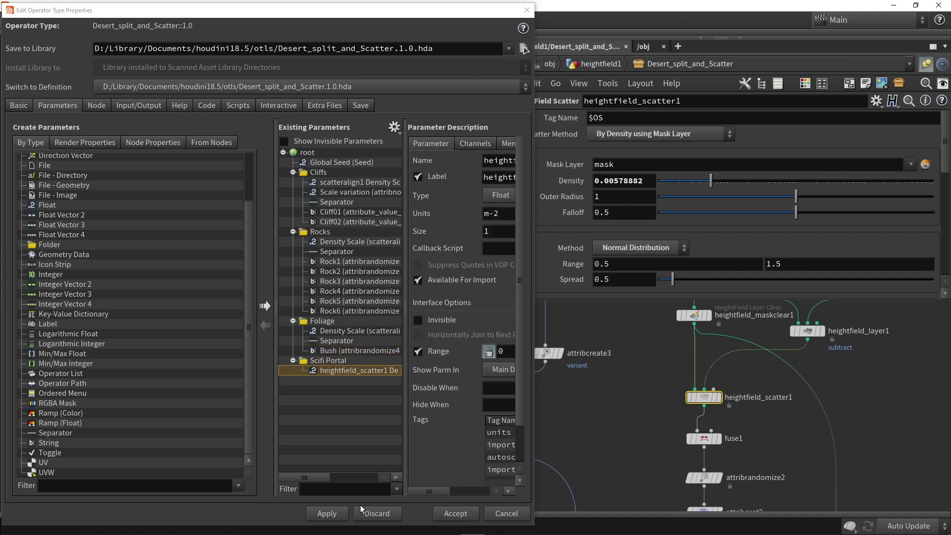
left_click(338, 514)
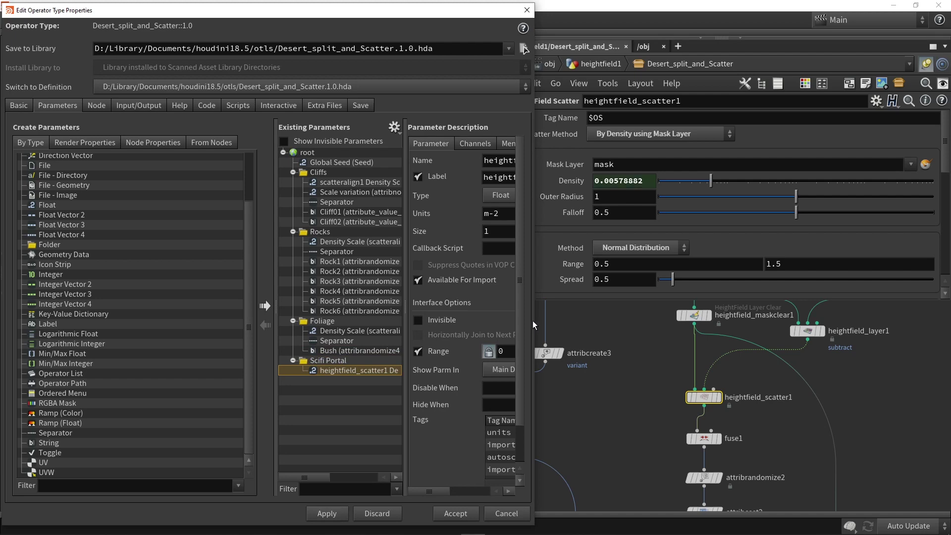
- Shorten the label of the Scifi Portal folder's promoted parameter to Density
left_click_drag(535, 244, 685, 243)
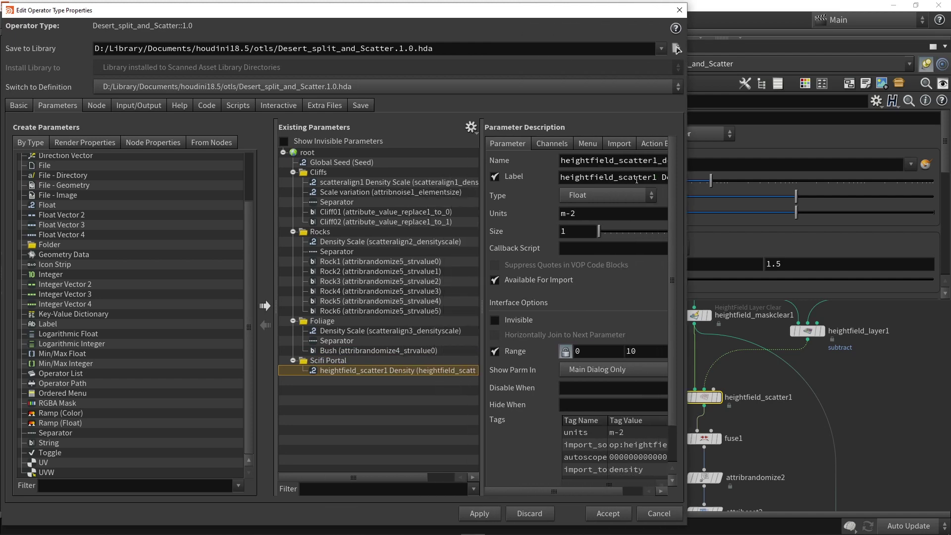
left_click_drag(662, 177, 543, 180)
key("BackSpace")
key("Return")
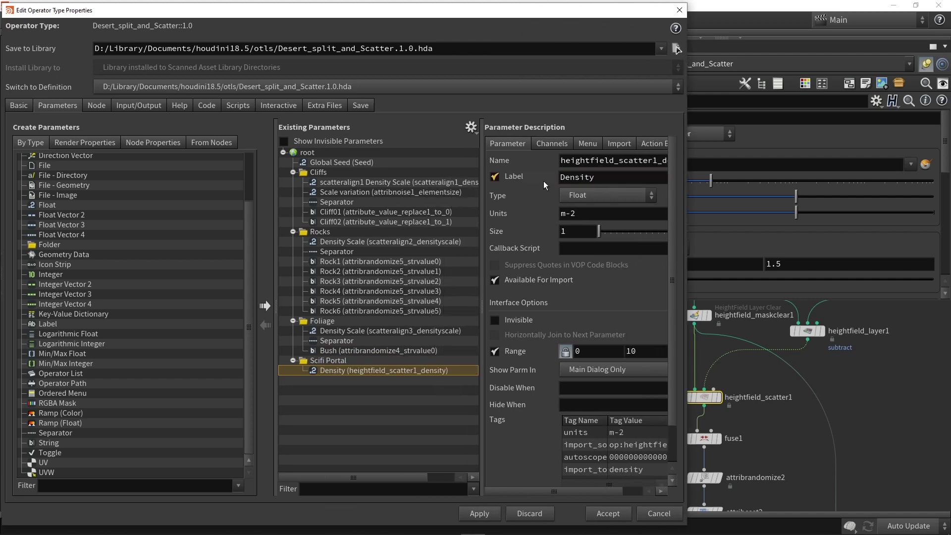
- Append *0.005 to heightfield_scatter1's Density channel reference and open the promoted Density's default value for editing
left_click(816, 181)
type("*0")
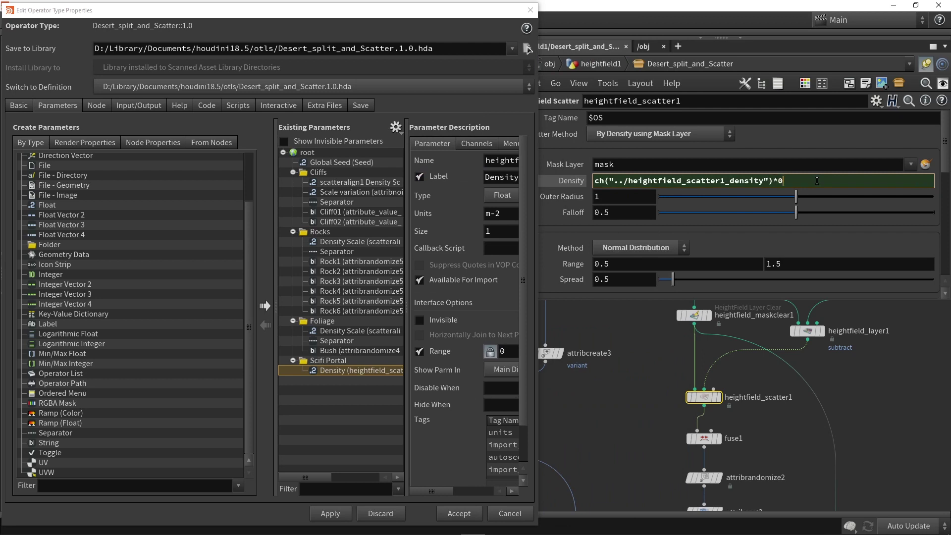
type(".005")
key("Return")
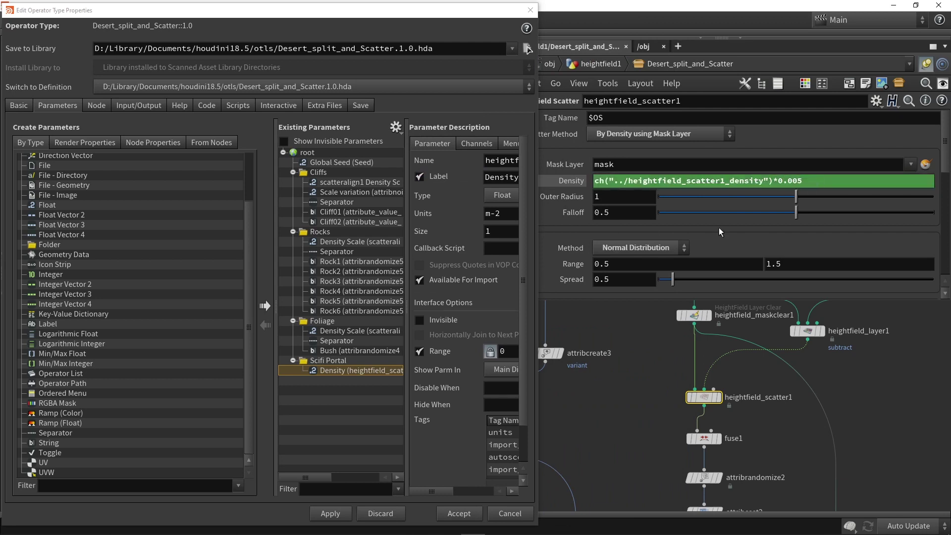
left_click(477, 143)
left_click(503, 205)
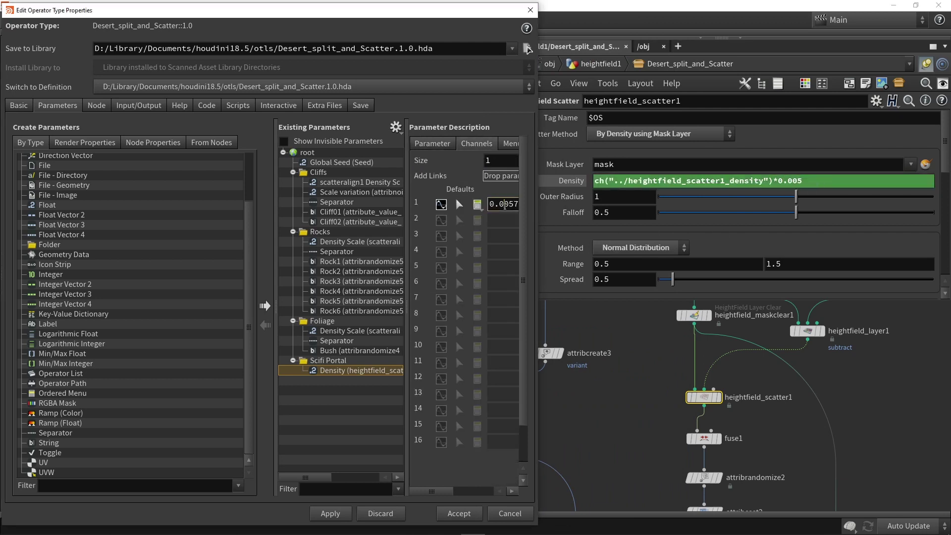
- Add a separator and attribute_value_replace2's three To values to the Scifi Portal folder
scroll(723, 380, "down", 5)
scroll(666, 400, "up", 3)
middle_click_drag(579, 400, 674, 392)
scroll(668, 392, "up", 4)
left_click(648, 405)
middle_click_drag(760, 360, 802, 386)
left_click_drag(56, 433, 321, 364)
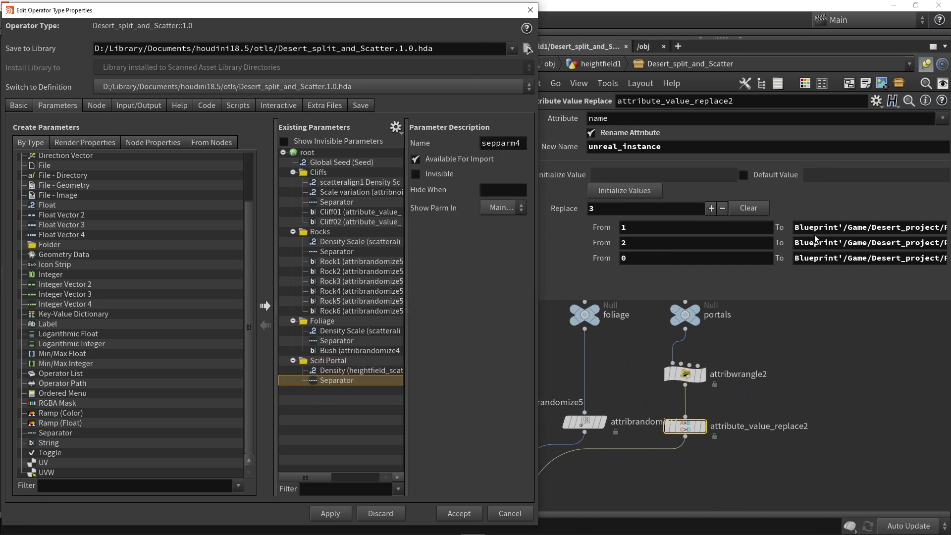
left_click_drag(783, 231, 336, 386)
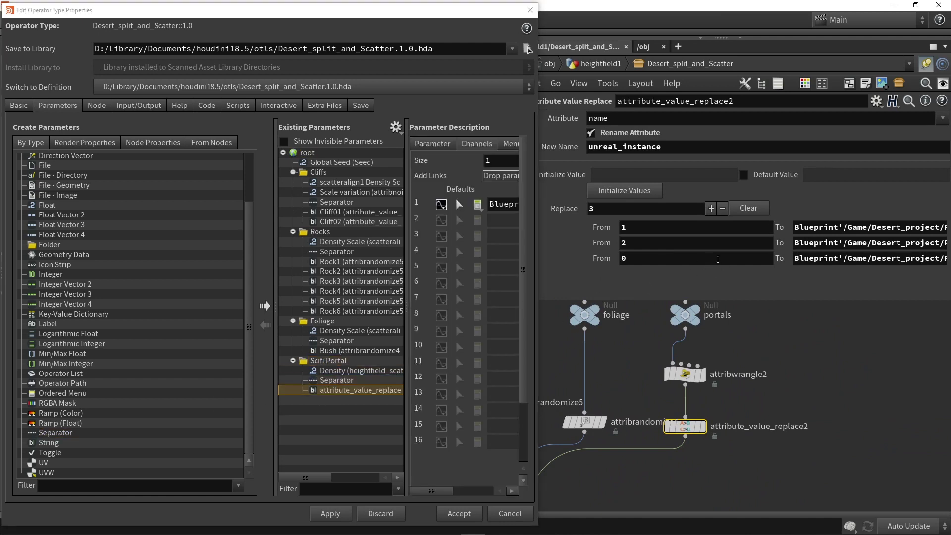
left_click_drag(780, 244, 319, 363)
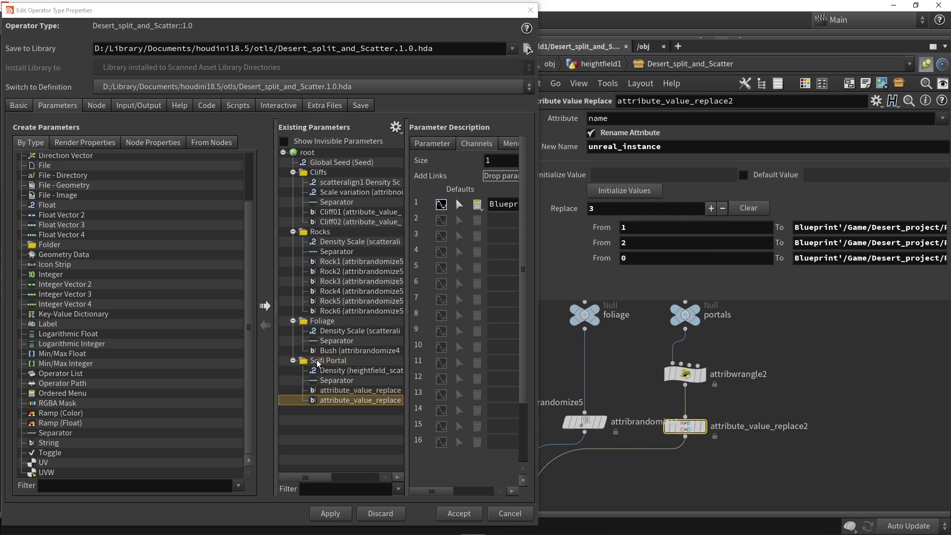
left_click_drag(780, 257, 340, 406)
- Label the three promoted portal values Portal1, Portal2 and Portal3 in order
double_click(500, 179)
type("Portal1")
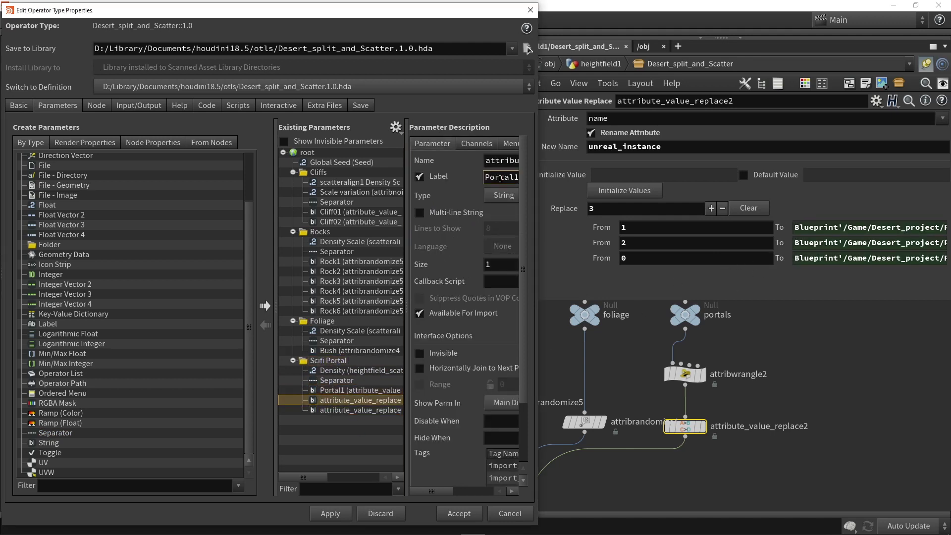
key("Return")
left_click(361, 411)
double_click(512, 178)
type("Portal1")
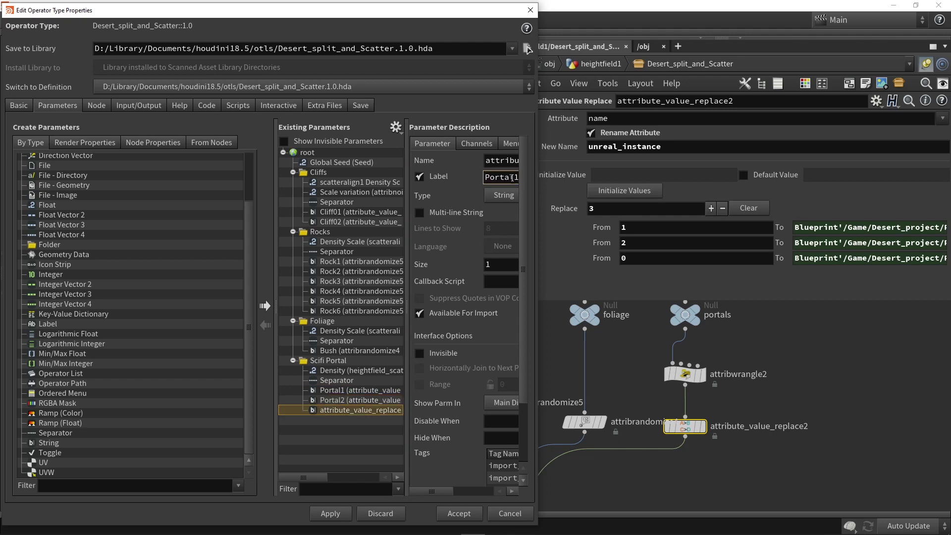
key("Return")
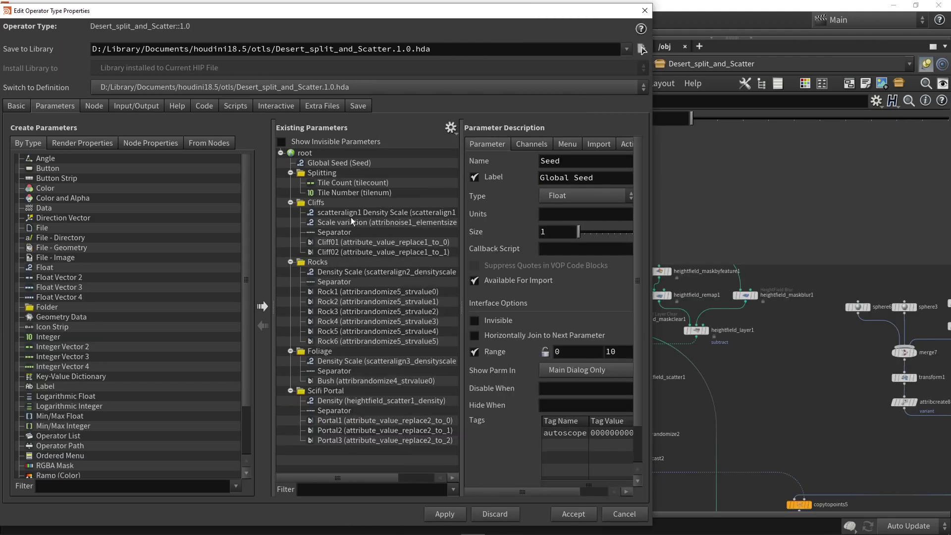
- Turn off the option that prefixes linked parameter labels with the source node label
left_click(342, 214)
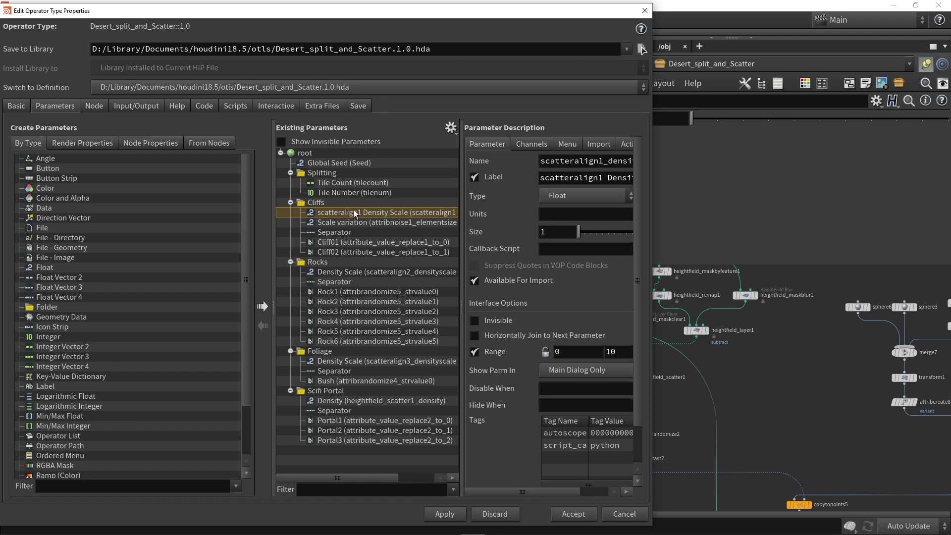
left_click(450, 128)
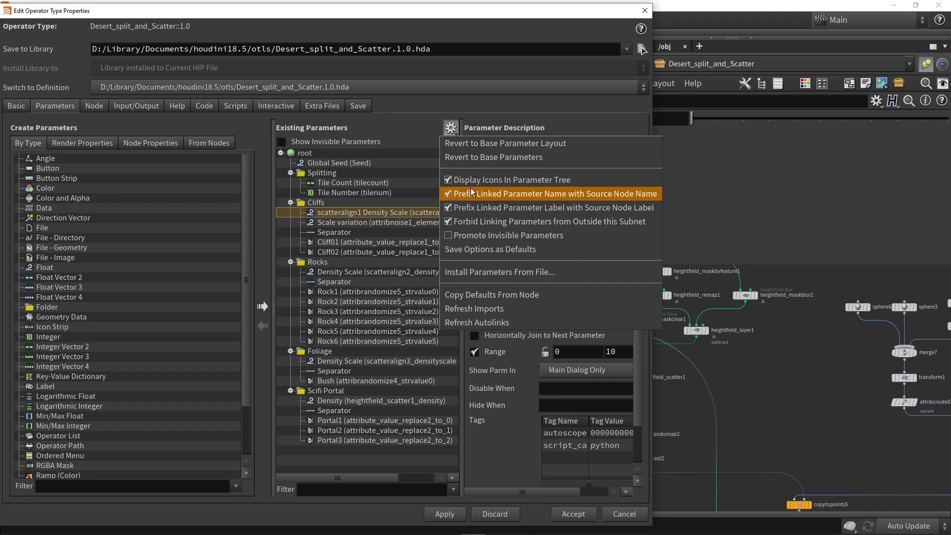
left_click(451, 133)
left_click(452, 132)
left_click(452, 208)
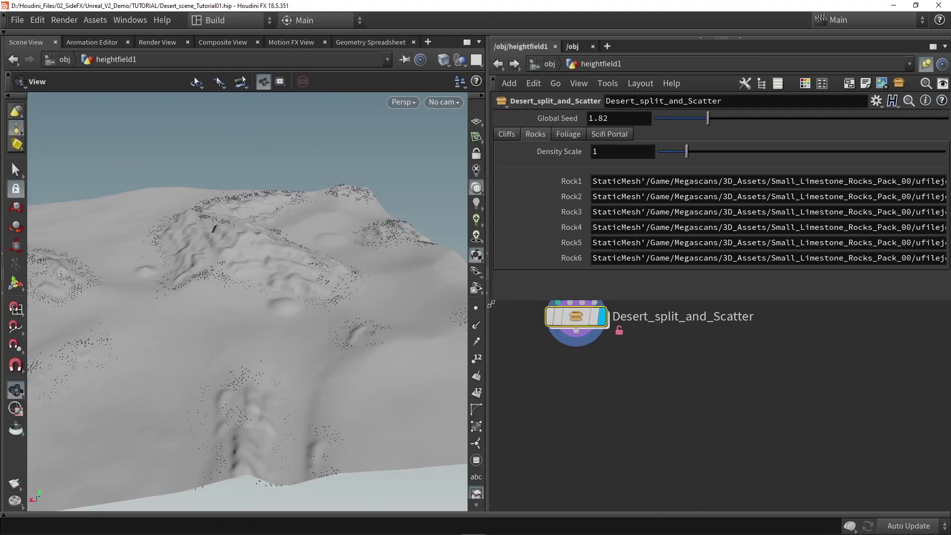
- Widen the network view and review the Desert_split_and_Scatter node's Cliffs, Rocks, Foliage and Scifi Portal parameter folders
left_click_drag(492, 302, 625, 314)
left_click(645, 136)
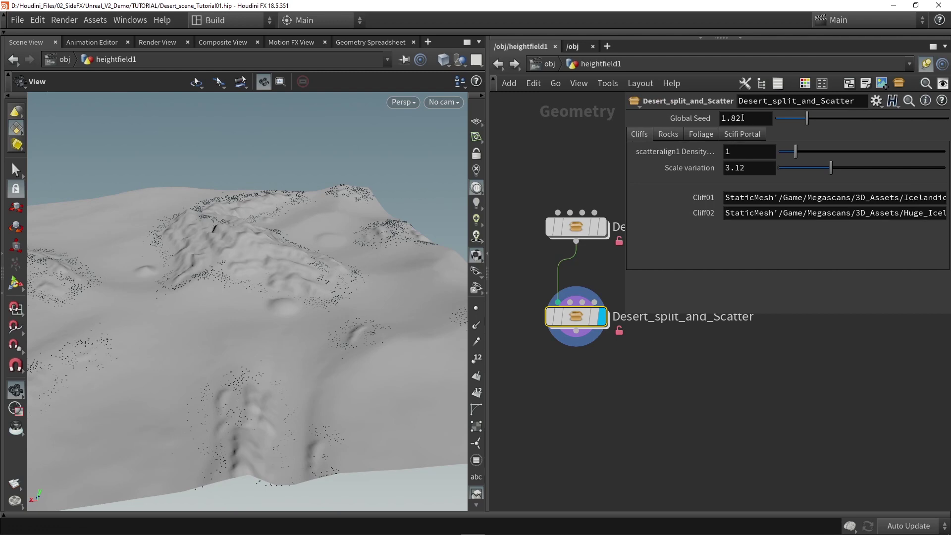
left_click(658, 136)
left_click(695, 134)
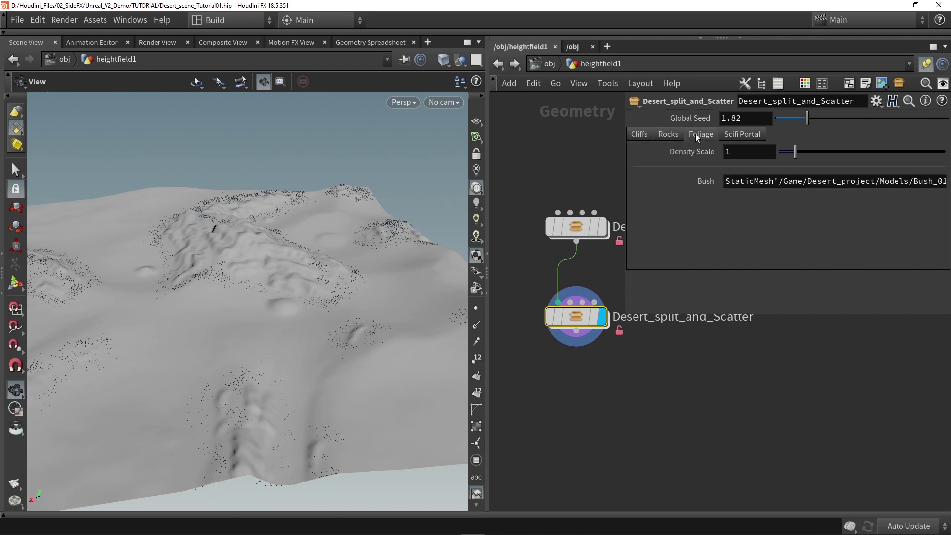
left_click(739, 139)
left_click(644, 137)
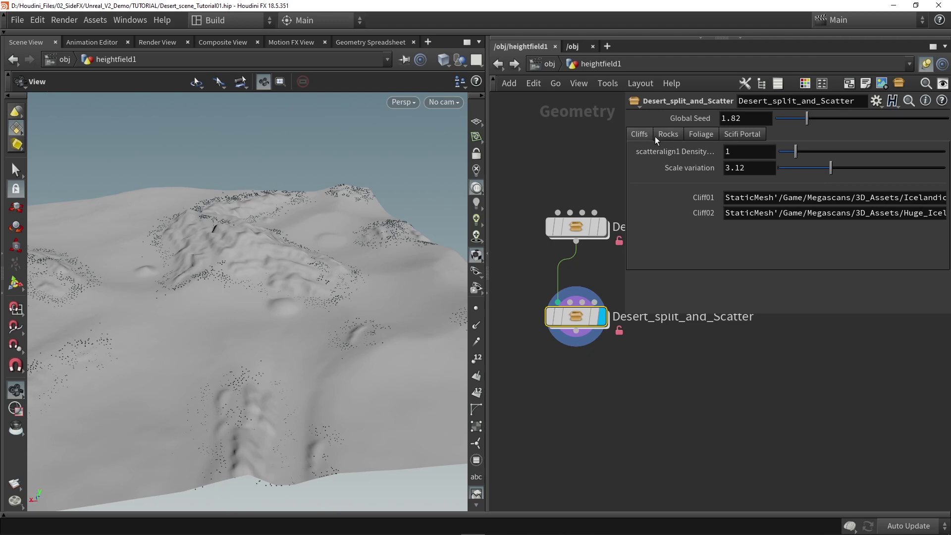
left_click(668, 134)
left_click(710, 133)
left_click(734, 136)
left_click(715, 135)
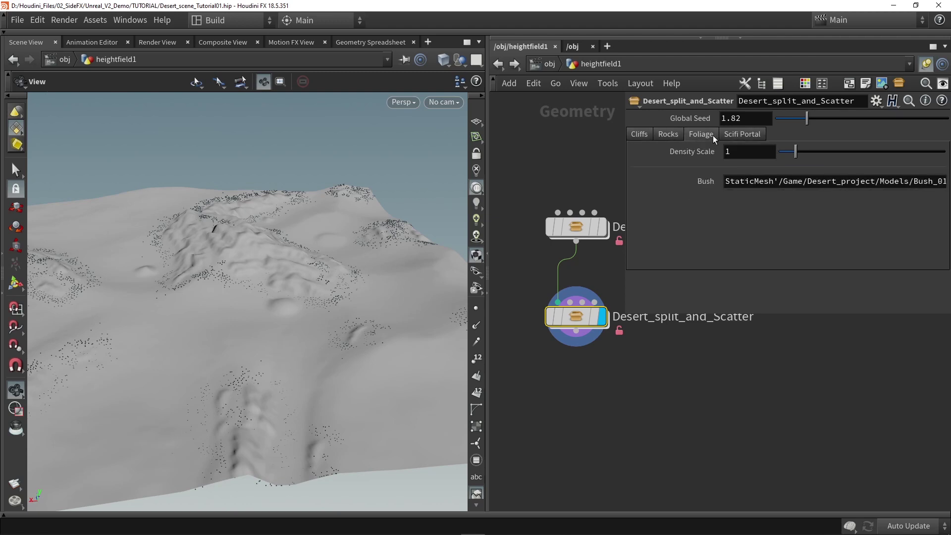
left_click(663, 137)
left_click(643, 136)
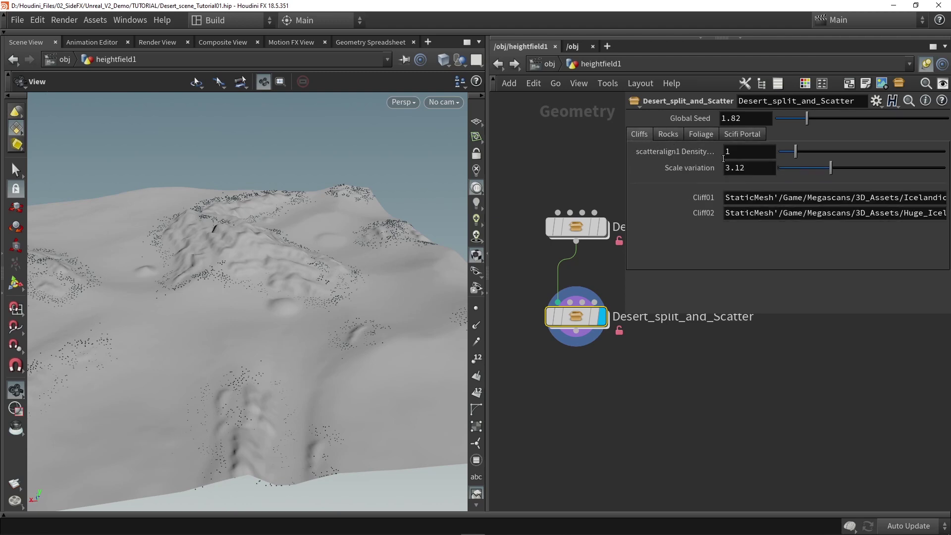
left_click(669, 134)
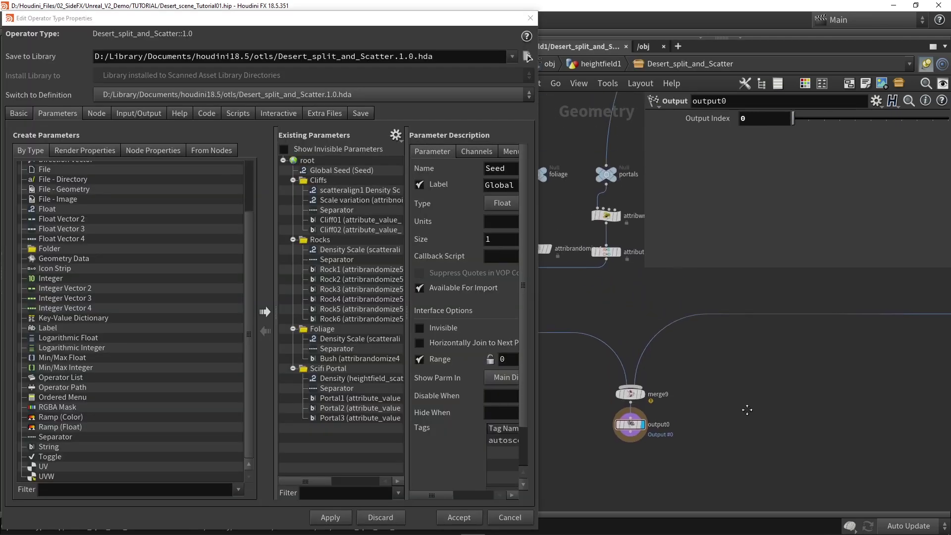
- Select the heightfield_tilesplit1 node and add a parameter folder labelled Splitting between Global Seed and the Cliffs folder
scroll(645, 300, "up", 5)
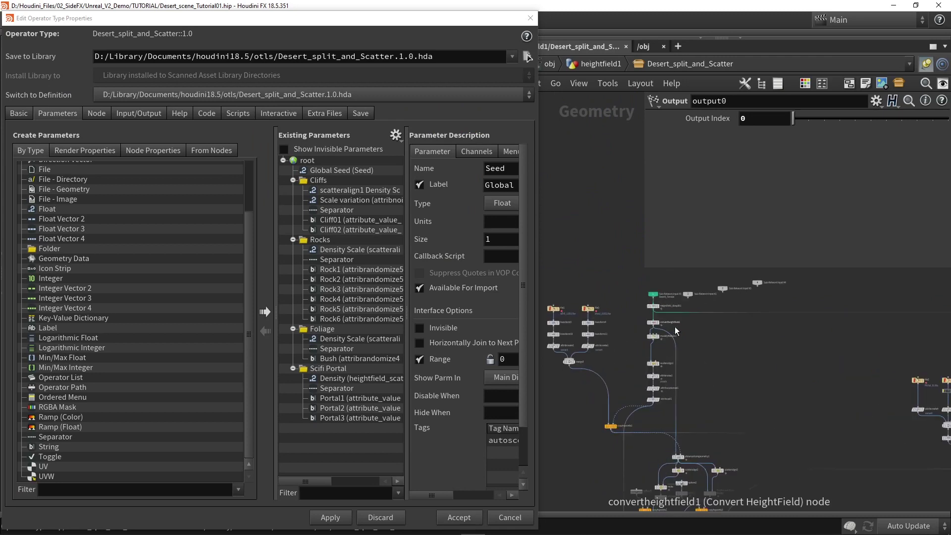
left_click(680, 321)
scroll(615, 347, "up", 3)
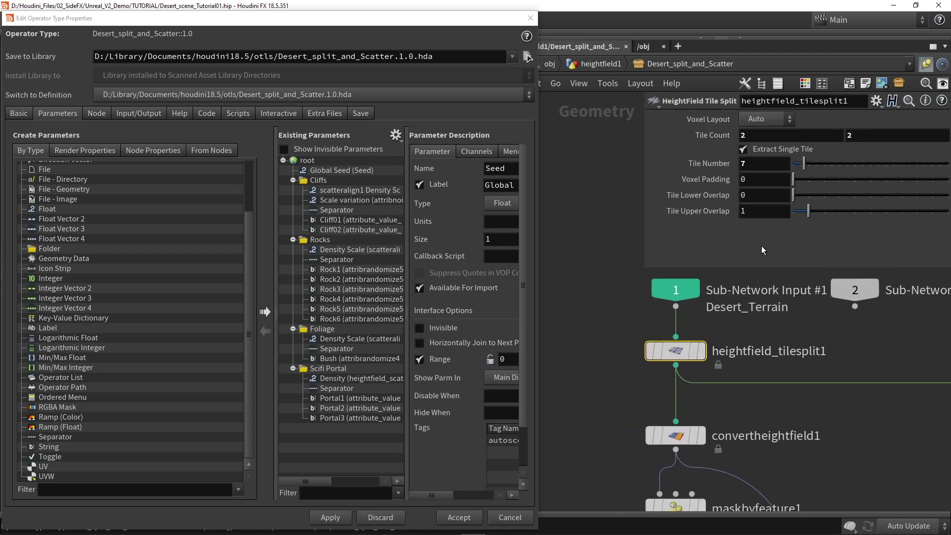
left_click_drag(43, 248, 378, 170)
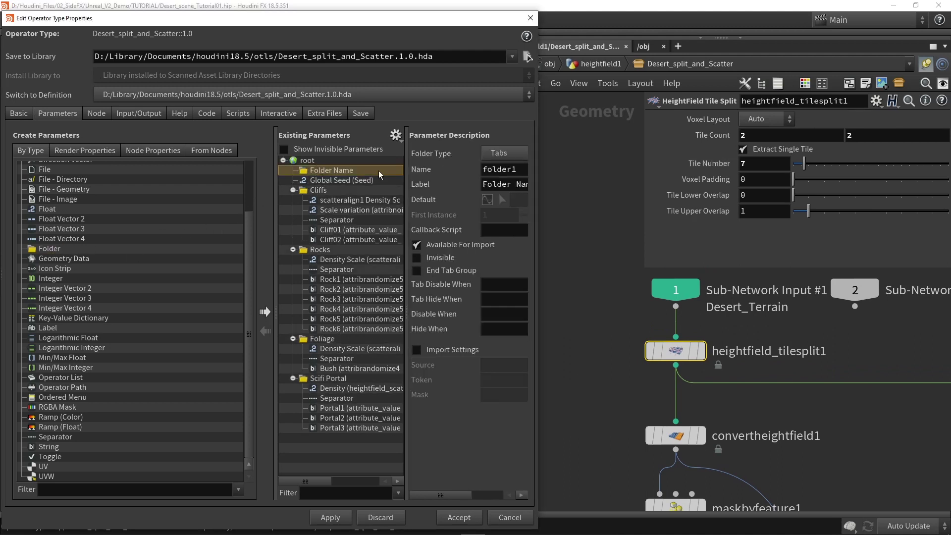
left_click_drag(325, 185, 326, 185)
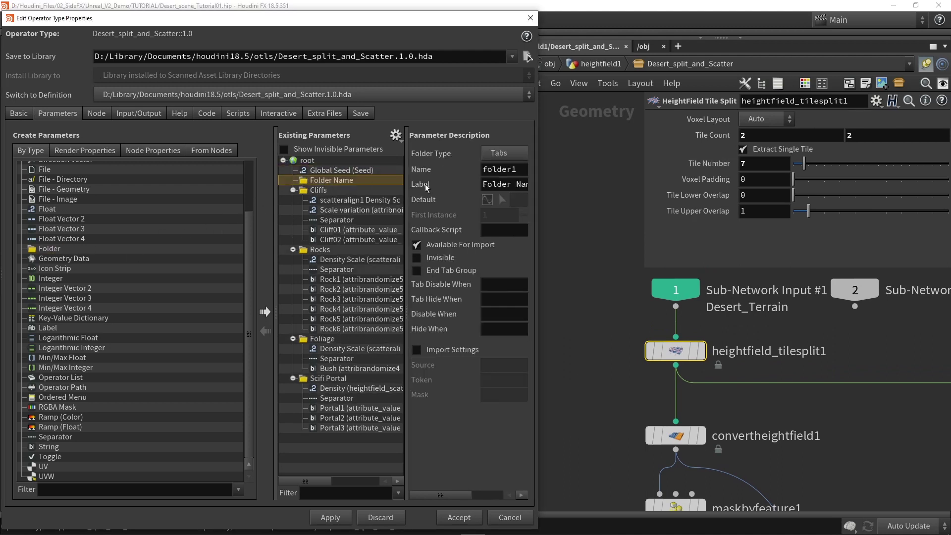
double_click(501, 185)
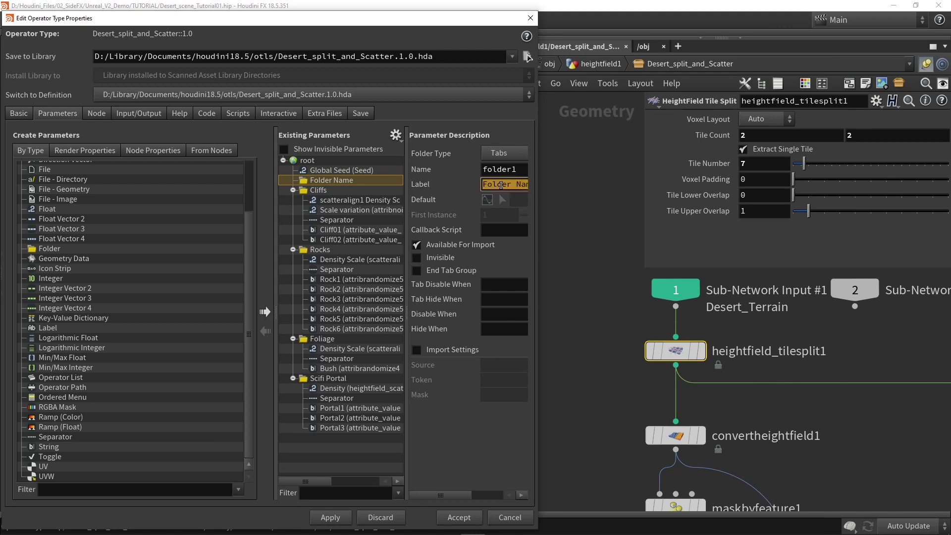
type("S")
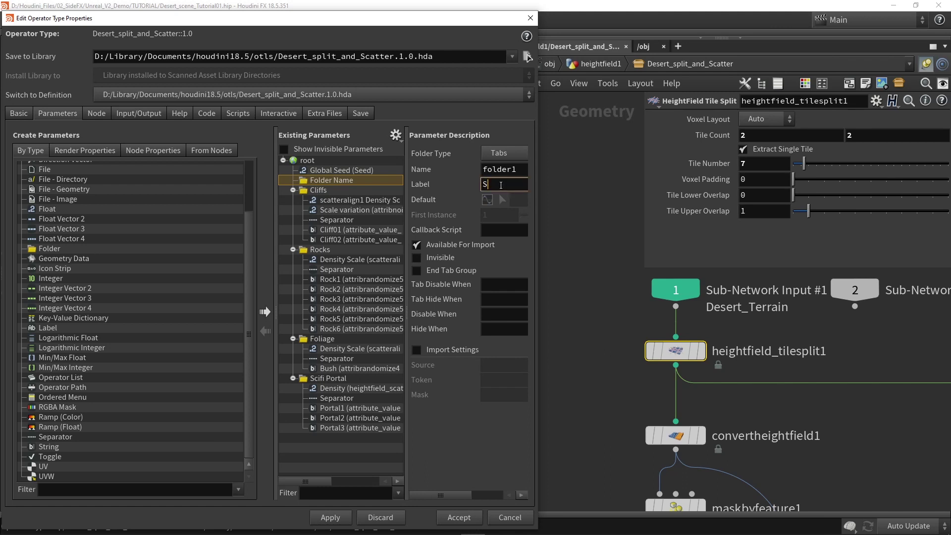
type("plitting")
key("Return")
- Promote heightfield_tilesplit1's Tile Count and Tile Number into the Splitting folder and apply the asset changes
left_click_drag(721, 140, 314, 182)
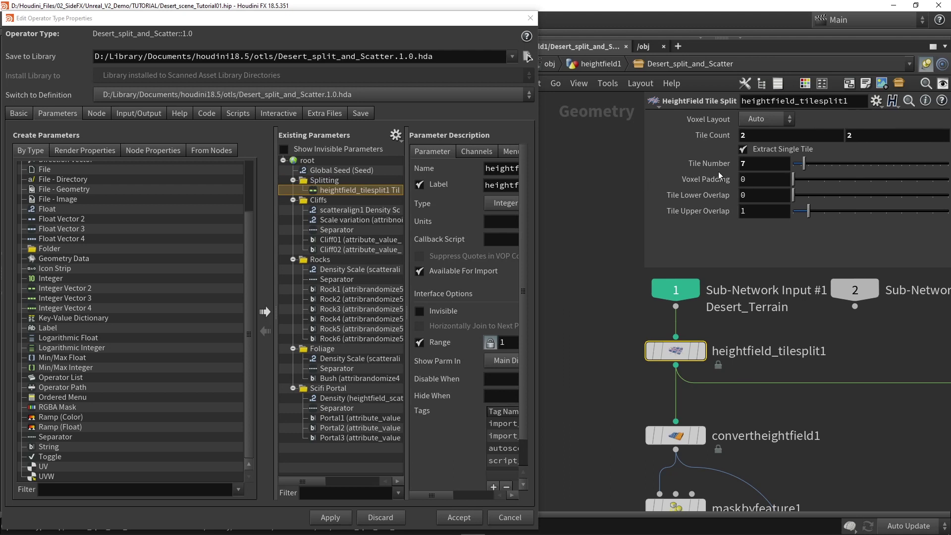
left_click_drag(709, 163, 323, 179)
left_click(320, 520)
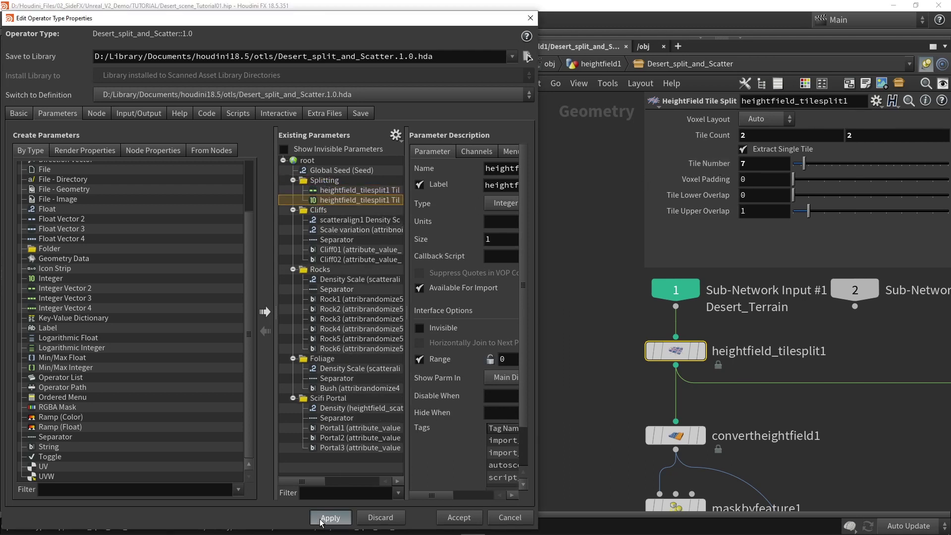